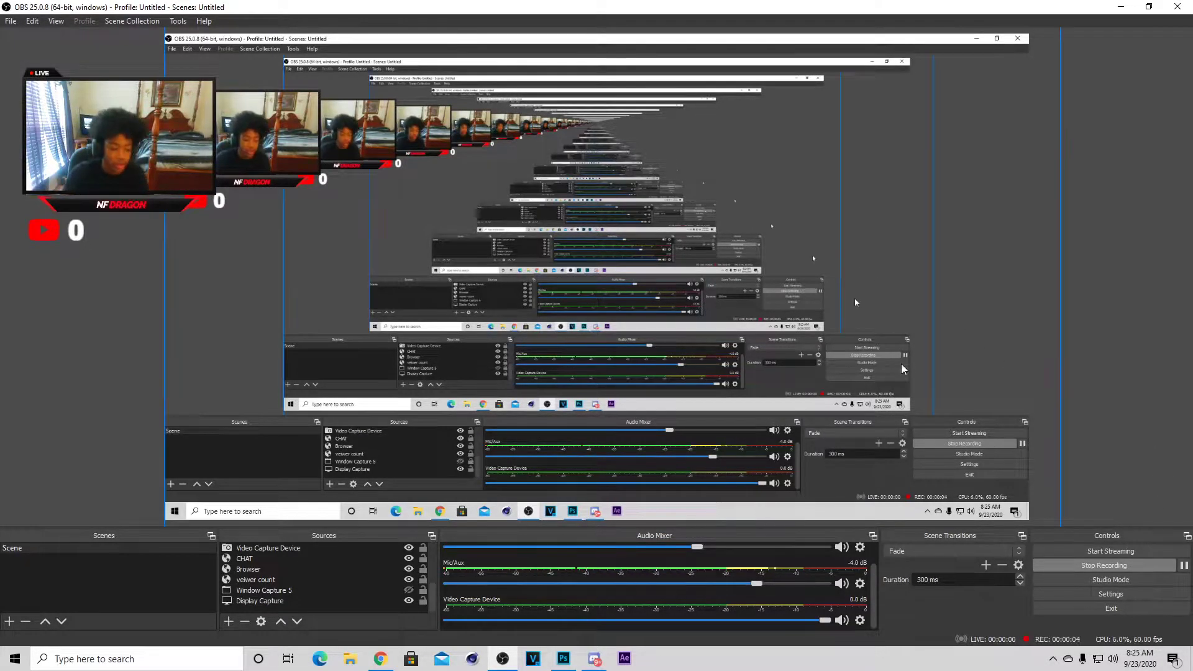
Step: Hide the 'veiwer count' overlay in OBS and bring up Photoshop's Untitled-2 document
{"action": "left_click", "coordinate": [410, 580]}
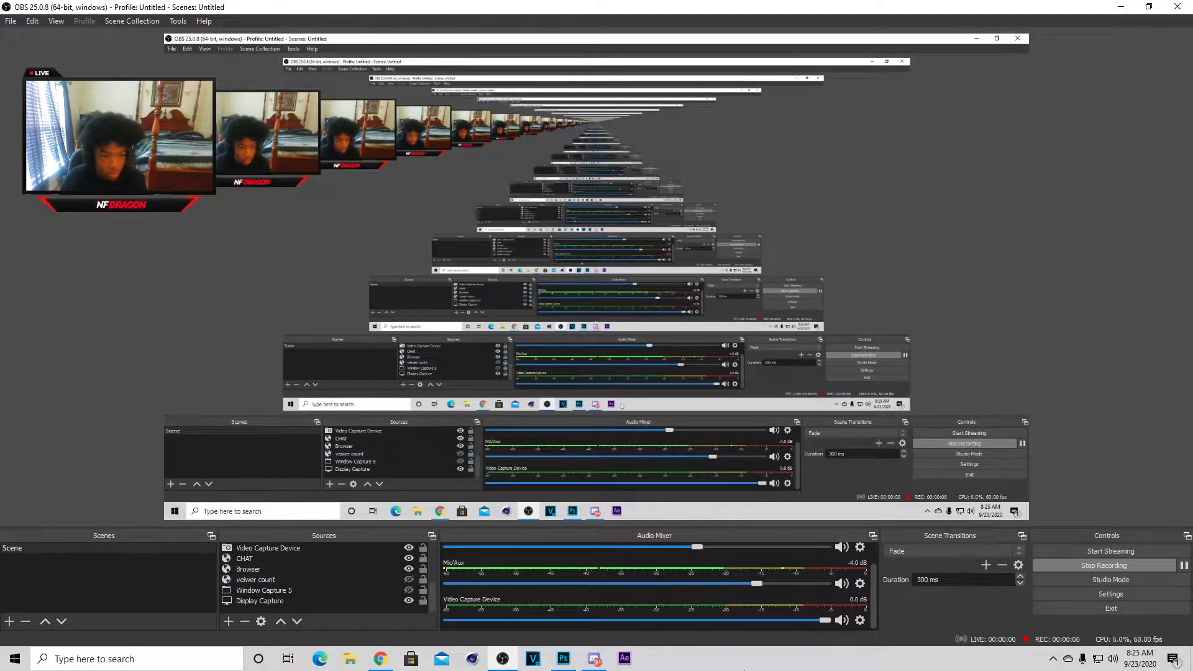
{"action": "left_click", "coordinate": [566, 660]}
{"action": "left_click", "coordinate": [425, 45]}
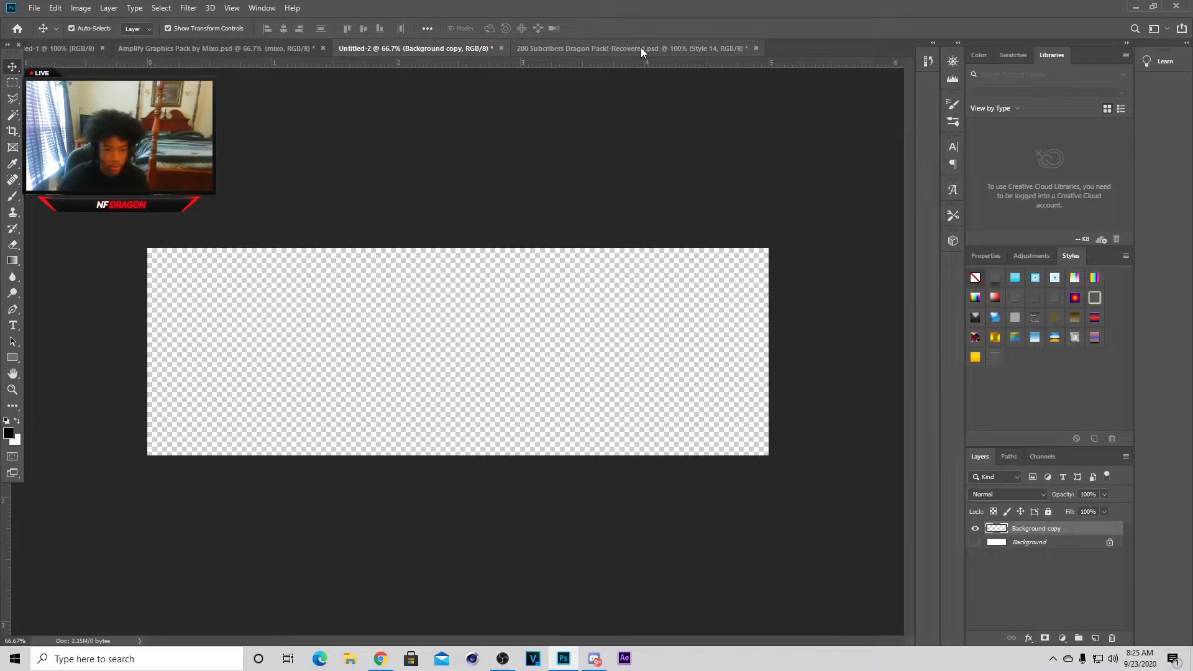
Step: Create a new 1500×500 document and duplicate its Background layer as Background copy
{"action": "left_click", "coordinate": [34, 7]}
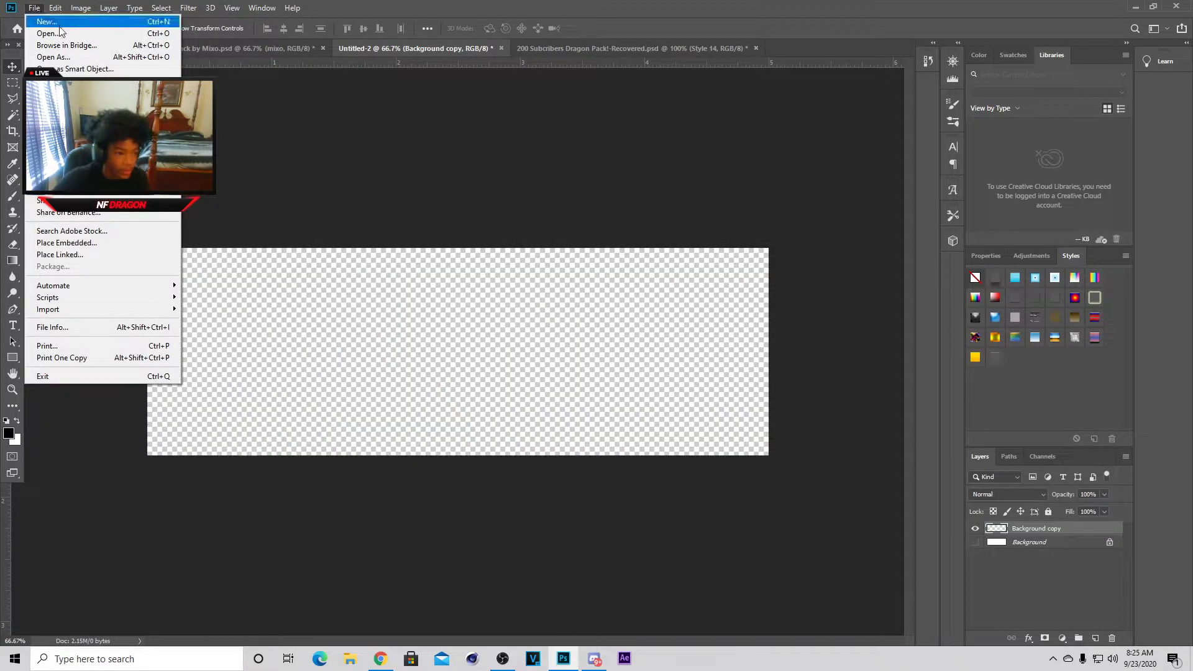
{"action": "left_click", "coordinate": [42, 19]}
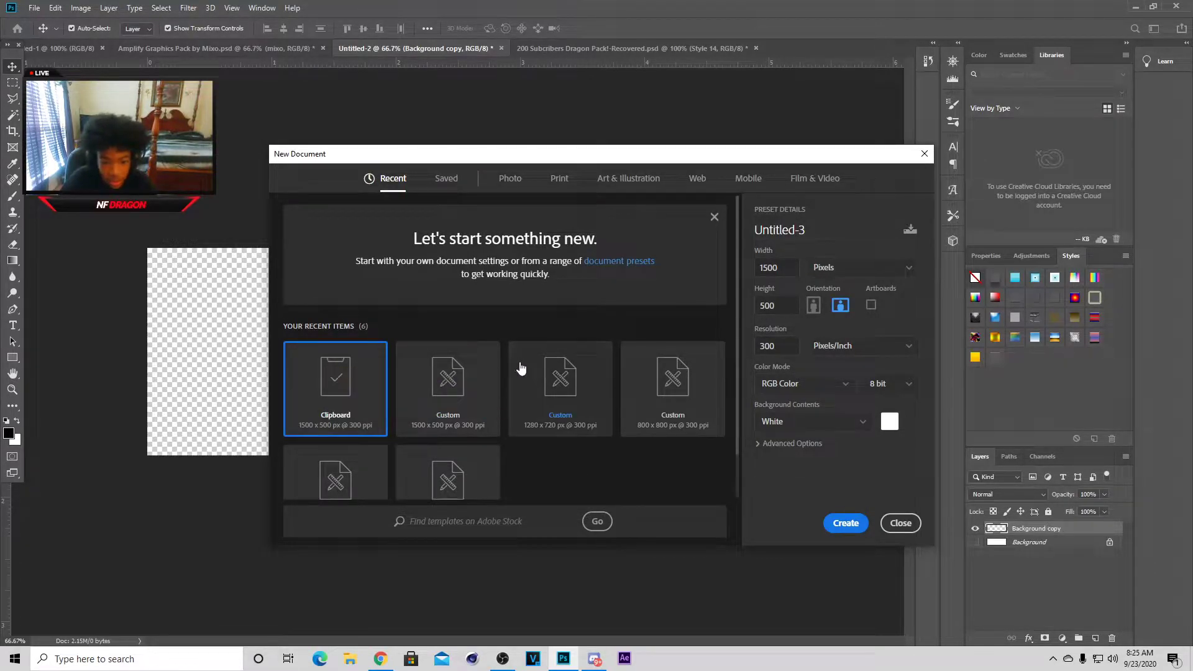
{"action": "left_click", "coordinate": [846, 522]}
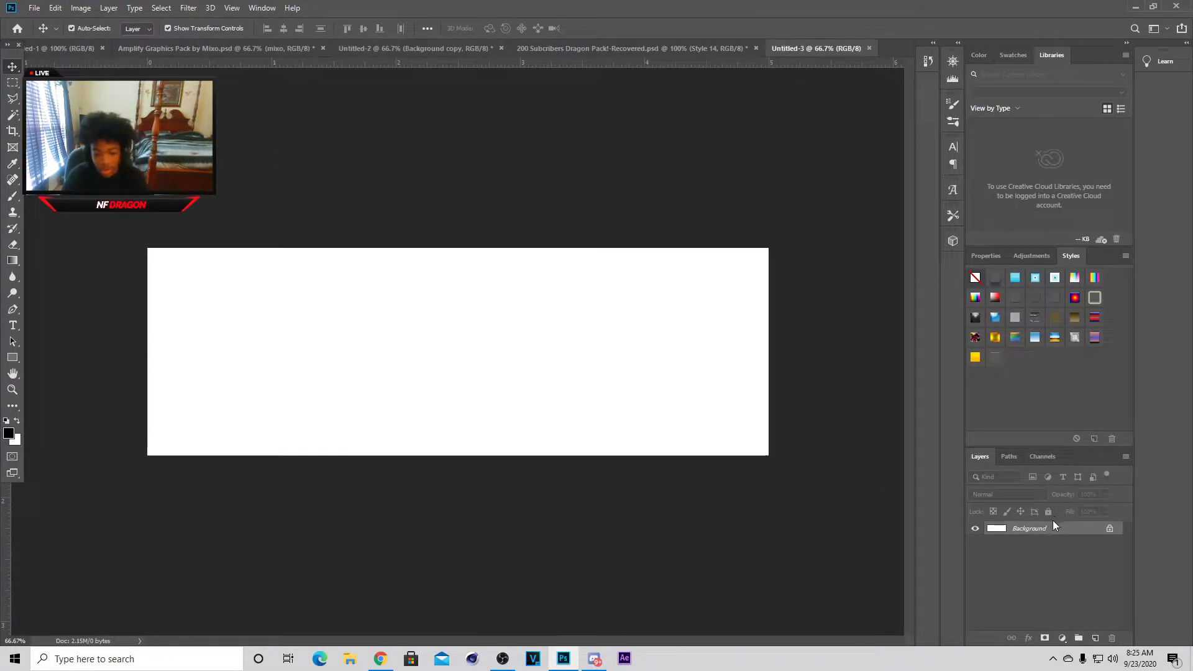
{"action": "right_click", "coordinate": [1054, 534]}
{"action": "left_click", "coordinate": [1082, 398]}
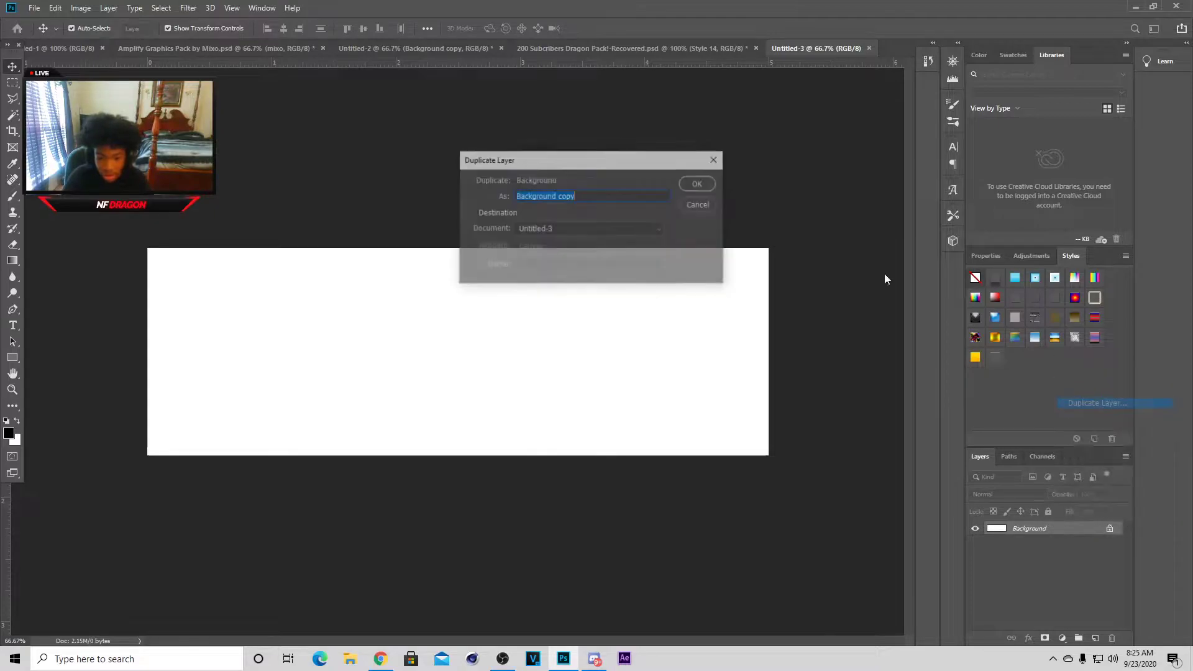
{"action": "left_click", "coordinate": [715, 185]}
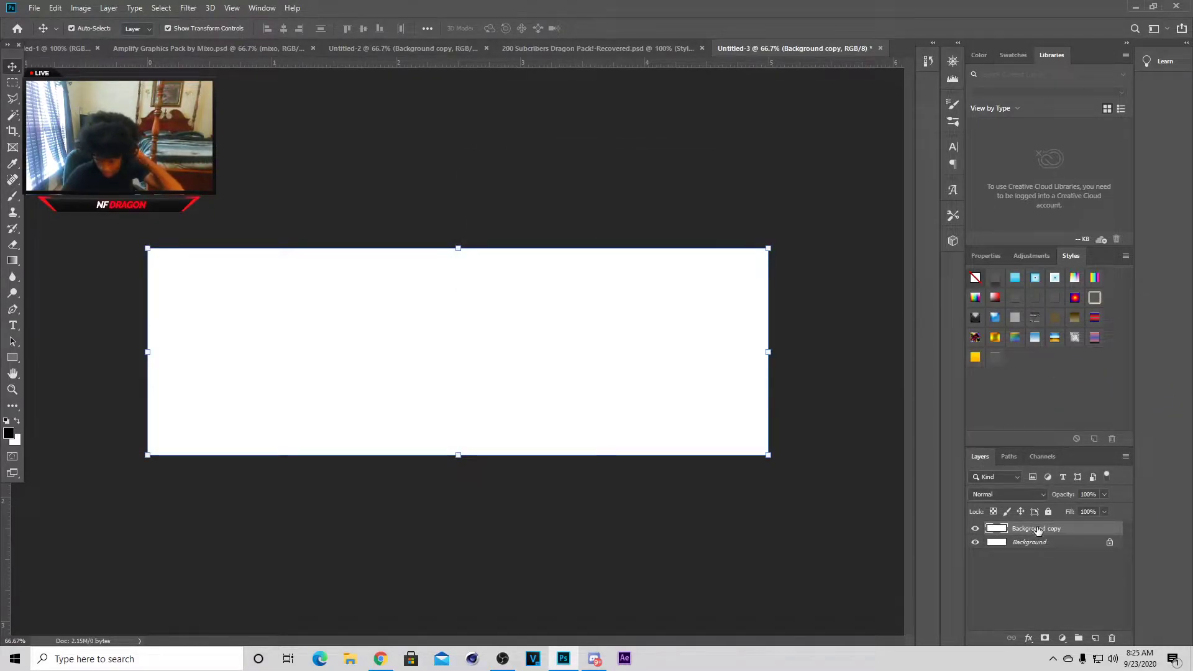
Step: Hide the original Background and clear the white from Background copy using the Magic Wand
{"action": "left_click", "coordinate": [977, 541]}
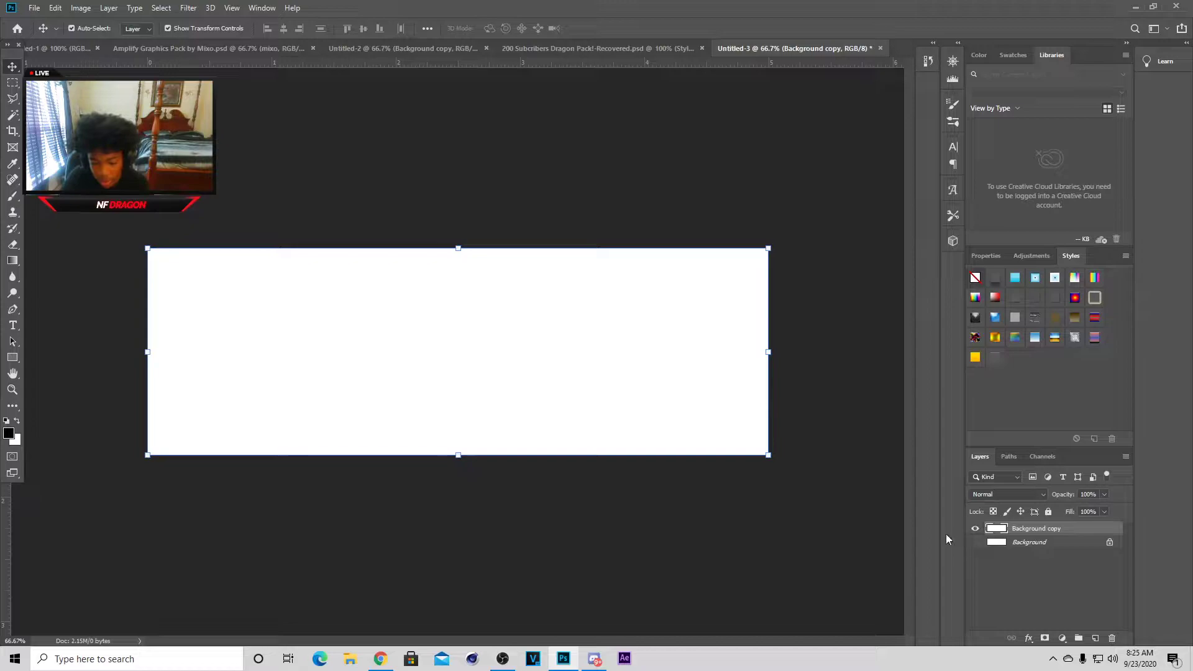
{"action": "left_click", "coordinate": [1025, 543]}
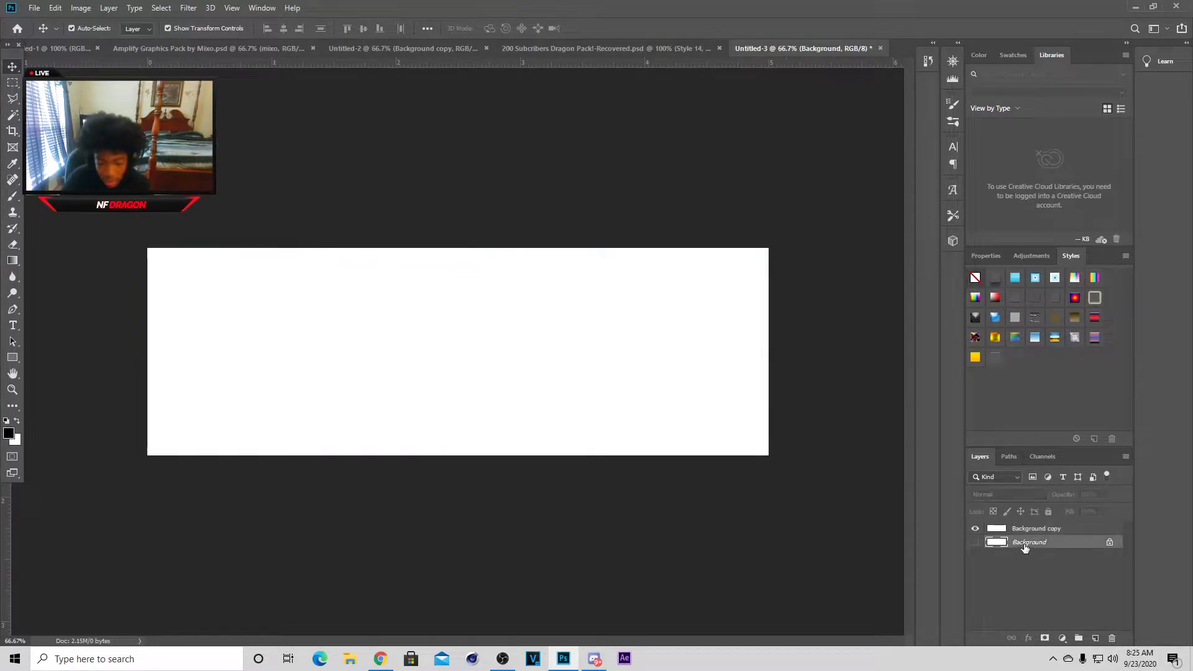
{"action": "left_click", "coordinate": [10, 122]}
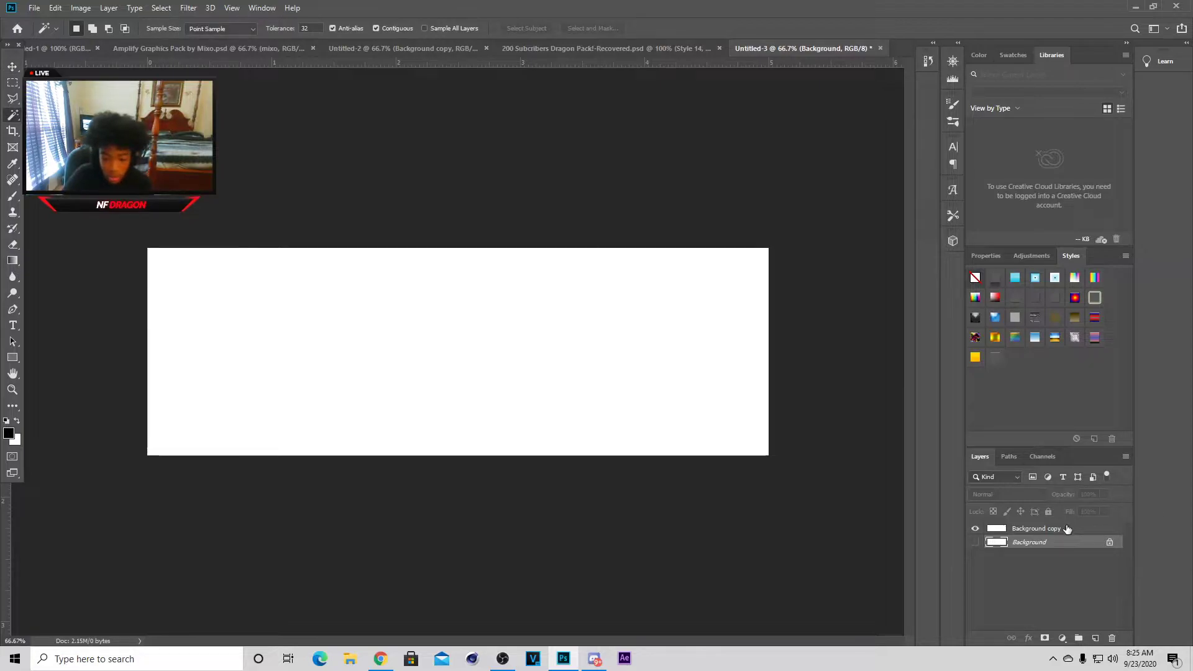
{"action": "left_click", "coordinate": [1037, 530]}
{"action": "left_click", "coordinate": [542, 365]}
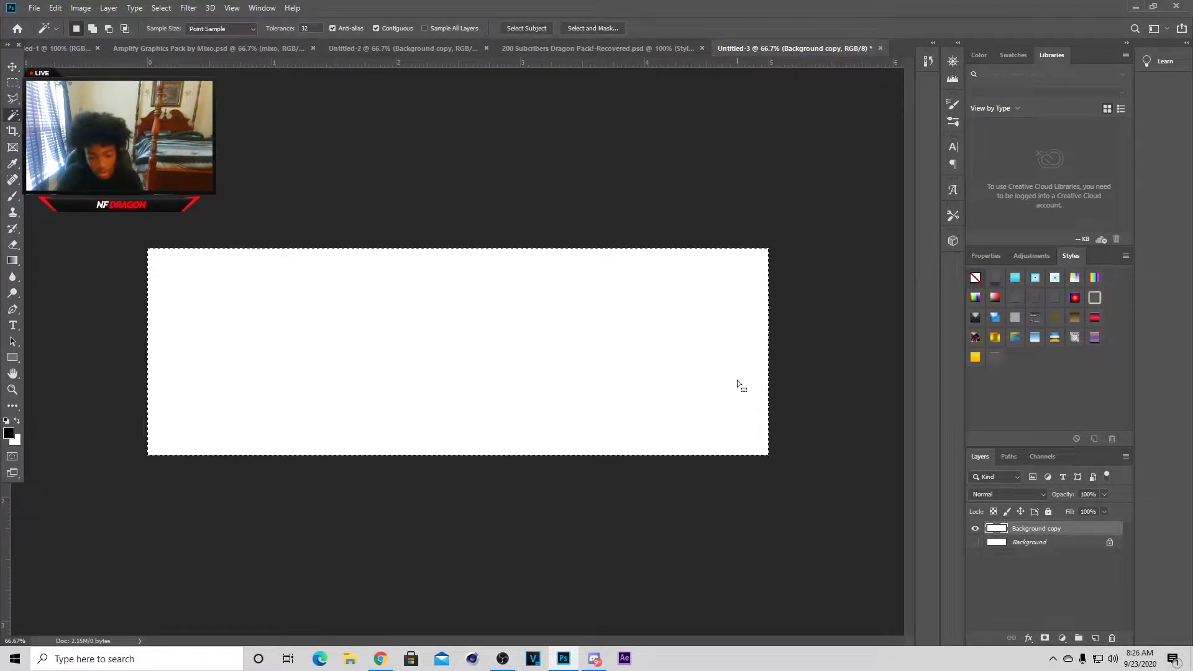
{"action": "key", "text": "ctrl+x"}
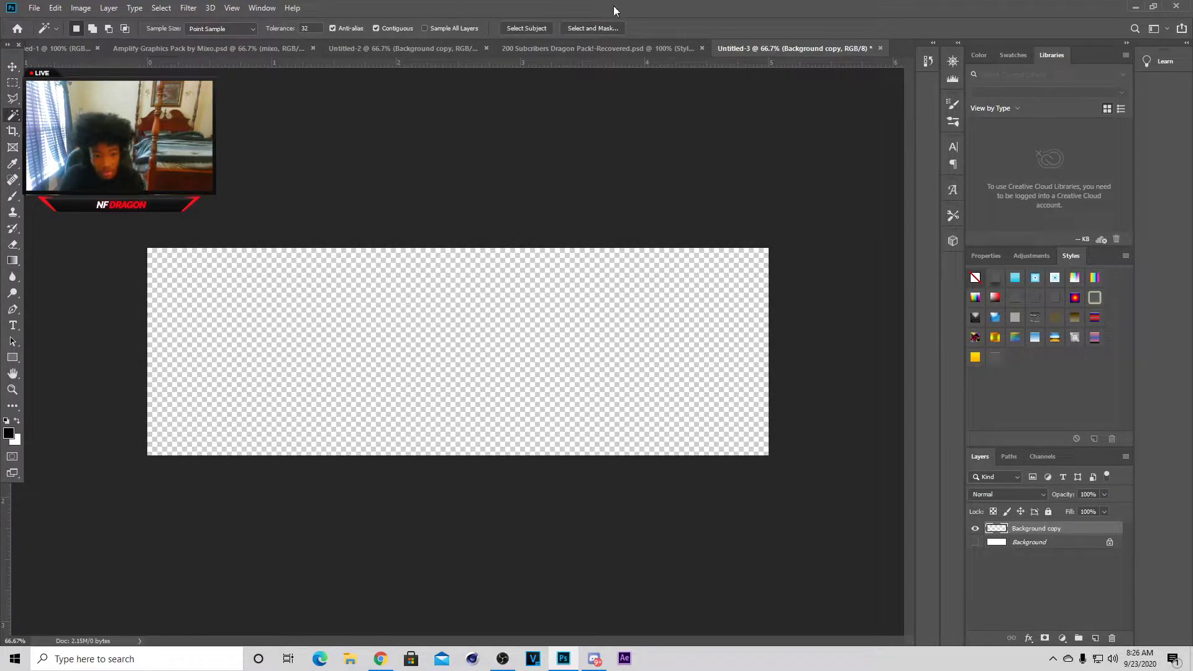
Step: Drag the mixo beach photo from the Amplify pack into Untitled-3, scaled to fill the canvas
{"action": "left_click", "coordinate": [159, 47]}
{"action": "left_click", "coordinate": [12, 66]}
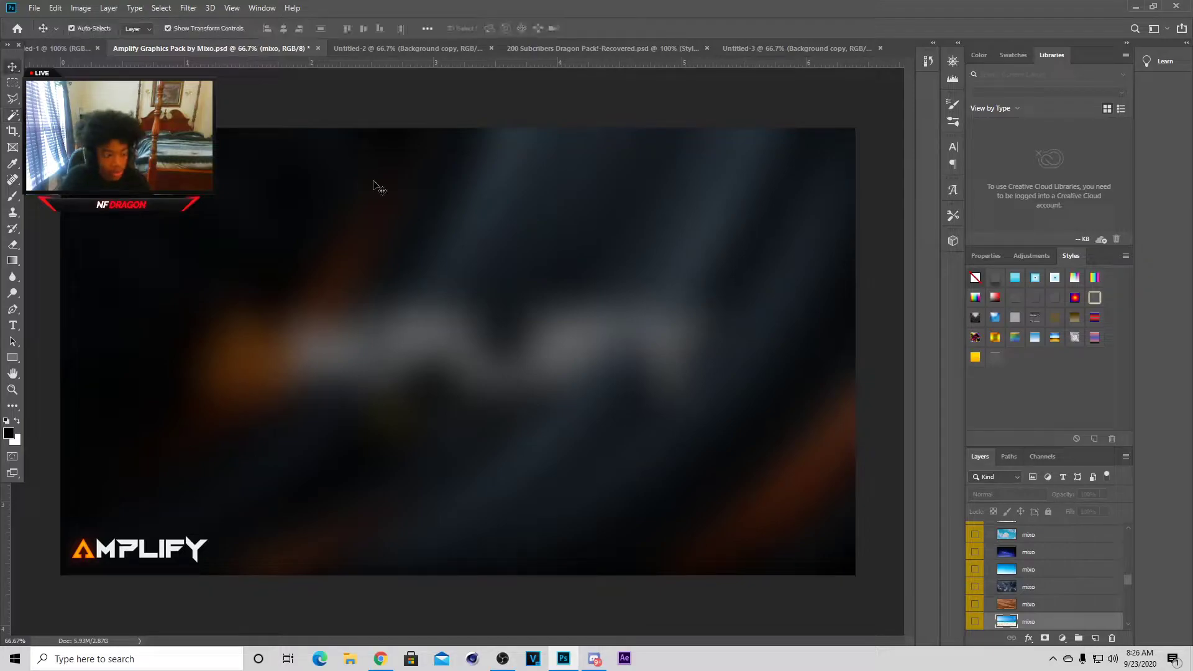
{"action": "left_click", "coordinate": [976, 621]}
{"action": "left_click_drag", "start_coordinate": [500, 374], "coordinate": [614, 363]}
{"action": "left_click_drag", "start_coordinate": [610, 99], "coordinate": [599, 209]}
{"action": "left_click_drag", "start_coordinate": [539, 381], "coordinate": [598, 357]}
{"action": "left_click", "coordinate": [597, 28]}
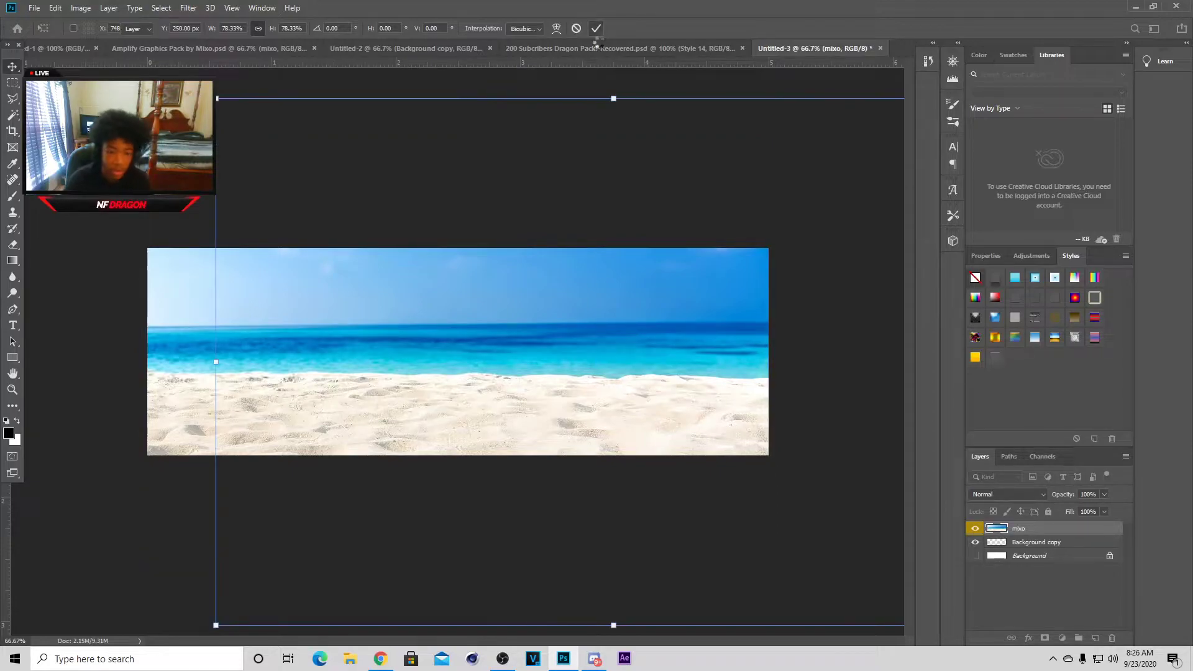
{"action": "left_click", "coordinate": [593, 48]}
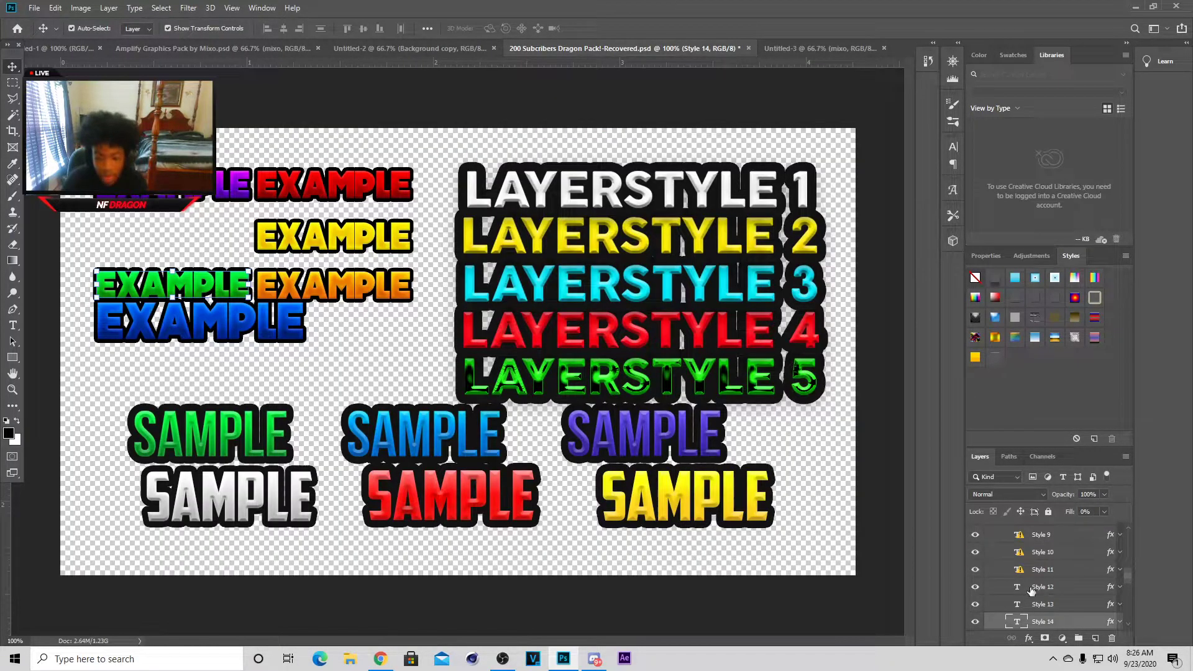
Step: In the Dragon pack, hide LayerStyles3, show and expand COLOR CORRECTION, and select CC1 and CC2
{"action": "scroll", "coordinate": [1019, 596], "scroll_direction": "up", "scroll_amount": 5}
{"action": "left_click", "coordinate": [1000, 608]}
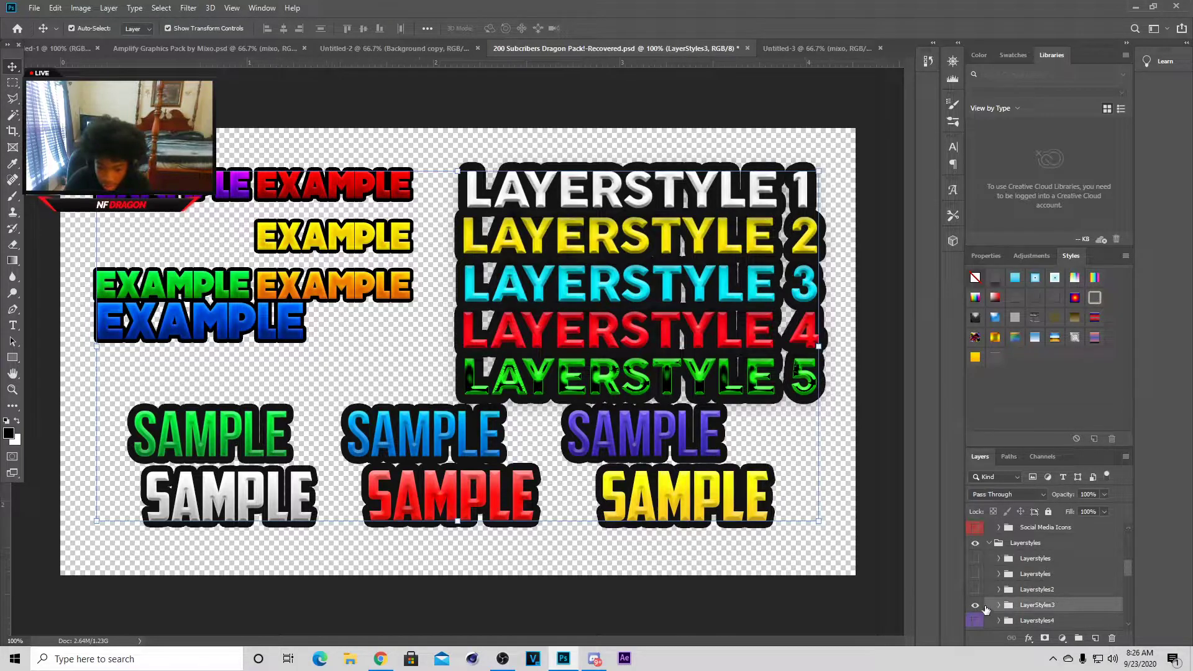
{"action": "left_click", "coordinate": [975, 605]}
{"action": "scroll", "coordinate": [991, 588], "scroll_direction": "down", "scroll_amount": 3}
{"action": "scroll", "coordinate": [991, 572], "scroll_direction": "up", "scroll_amount": 2}
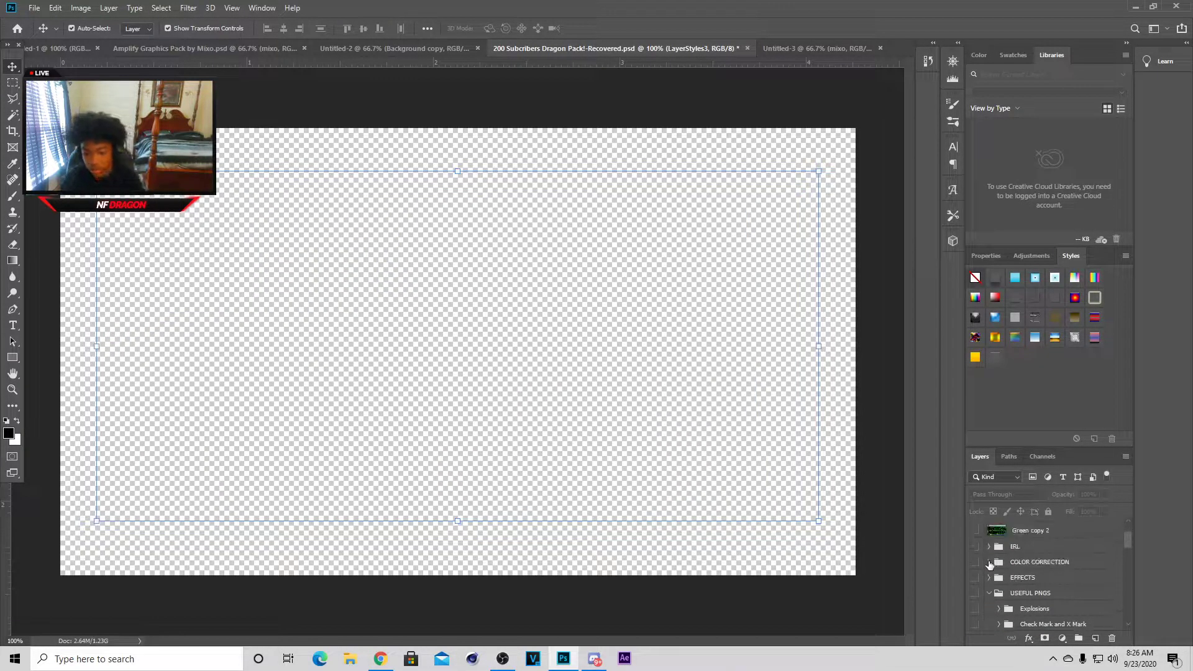
{"action": "left_click", "coordinate": [976, 563]}
{"action": "left_click", "coordinate": [989, 563]}
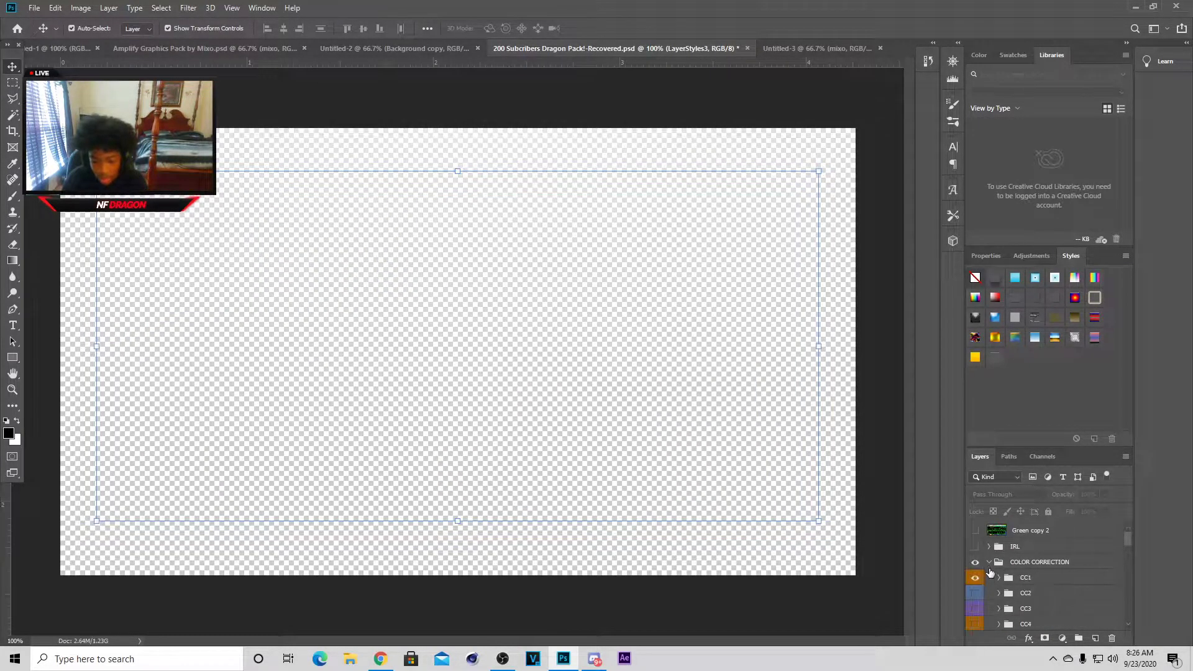
{"action": "left_click", "coordinate": [1040, 584]}
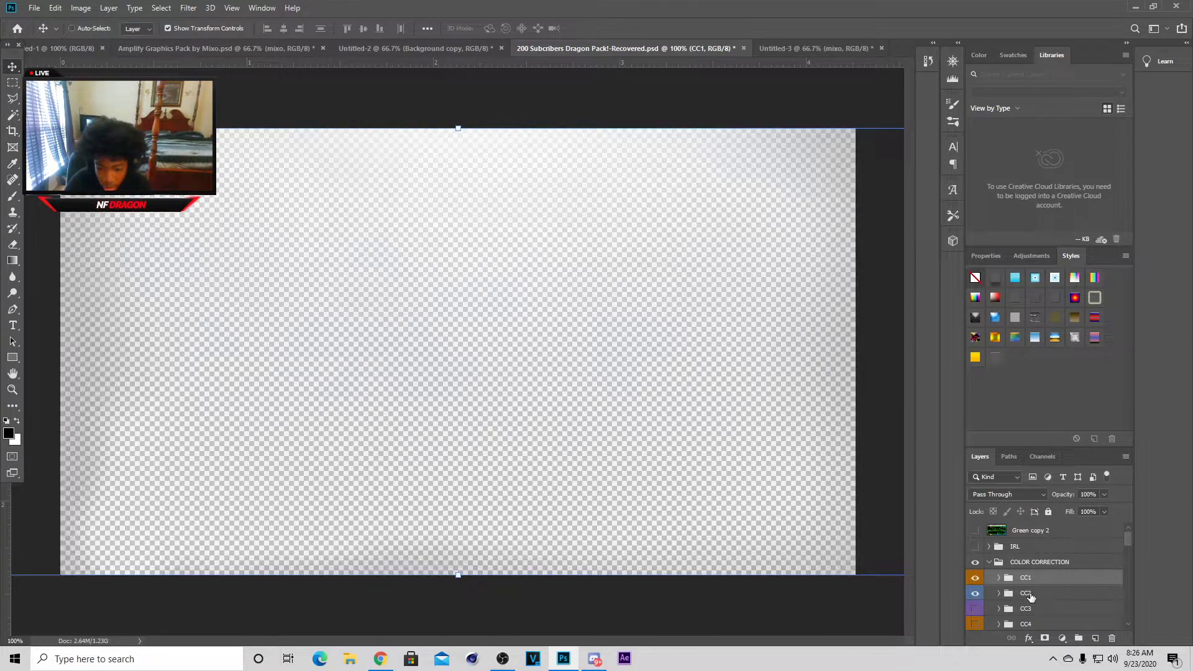
{"action": "left_click", "coordinate": [1030, 596], "text": "ctrl"}
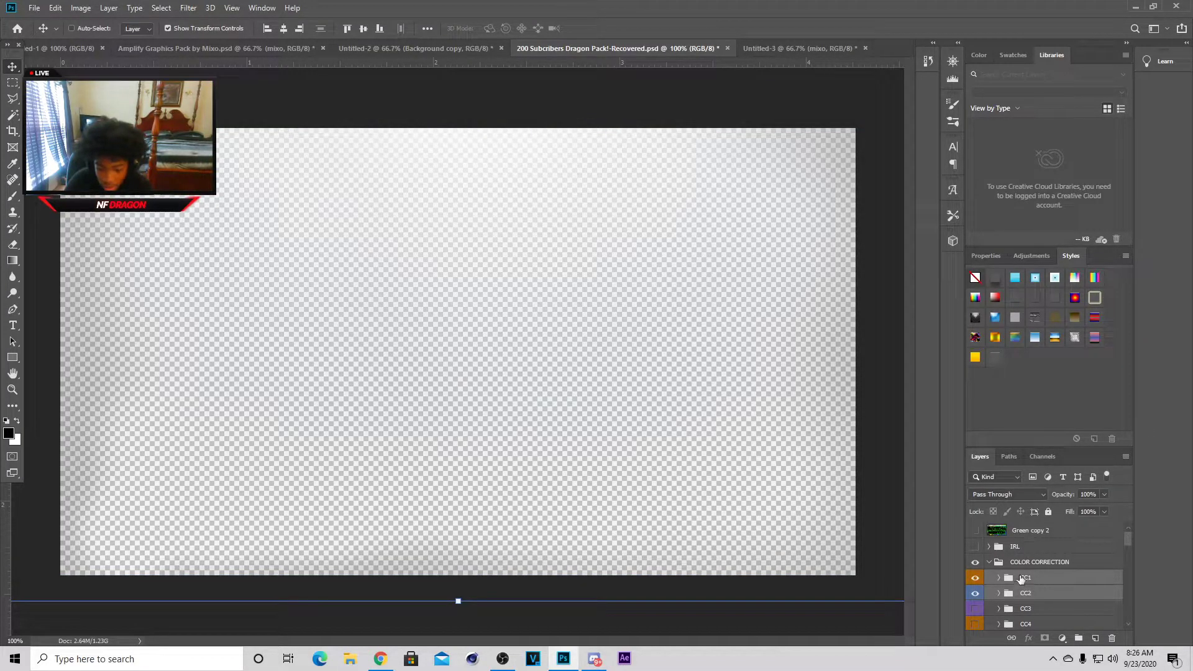
Step: Copy CC1 and CC2 into the banner and stretch them to cover the beach photo
{"action": "left_click_drag", "start_coordinate": [1020, 589], "coordinate": [442, 319]}
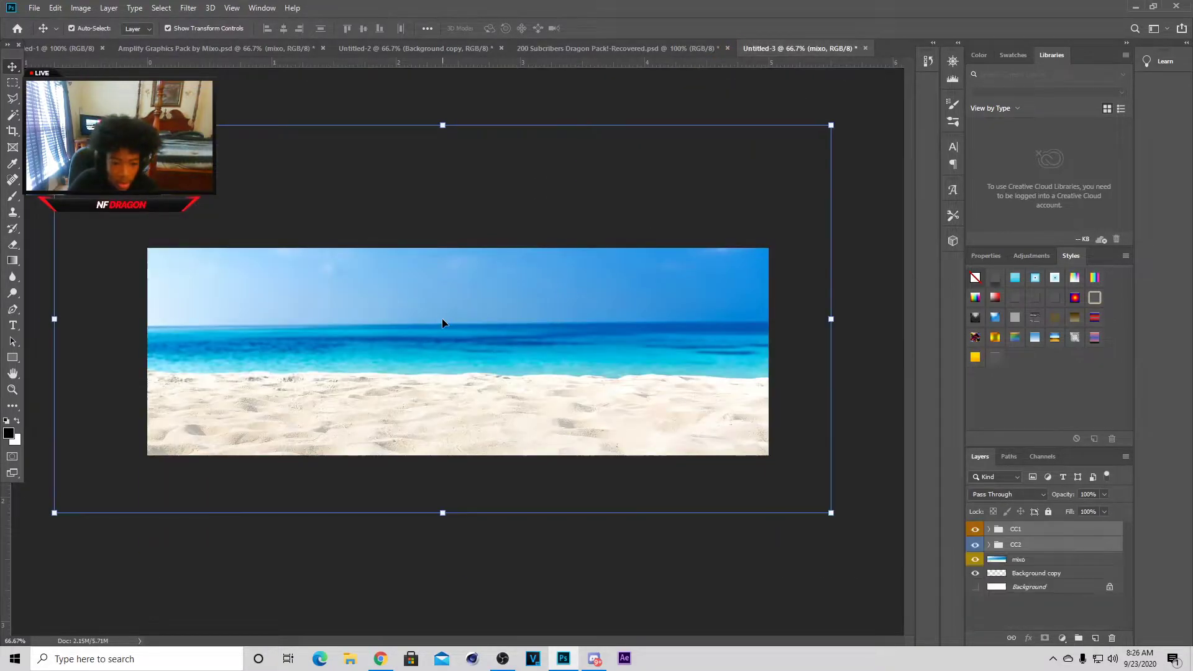
{"action": "left_click", "coordinate": [442, 521]}
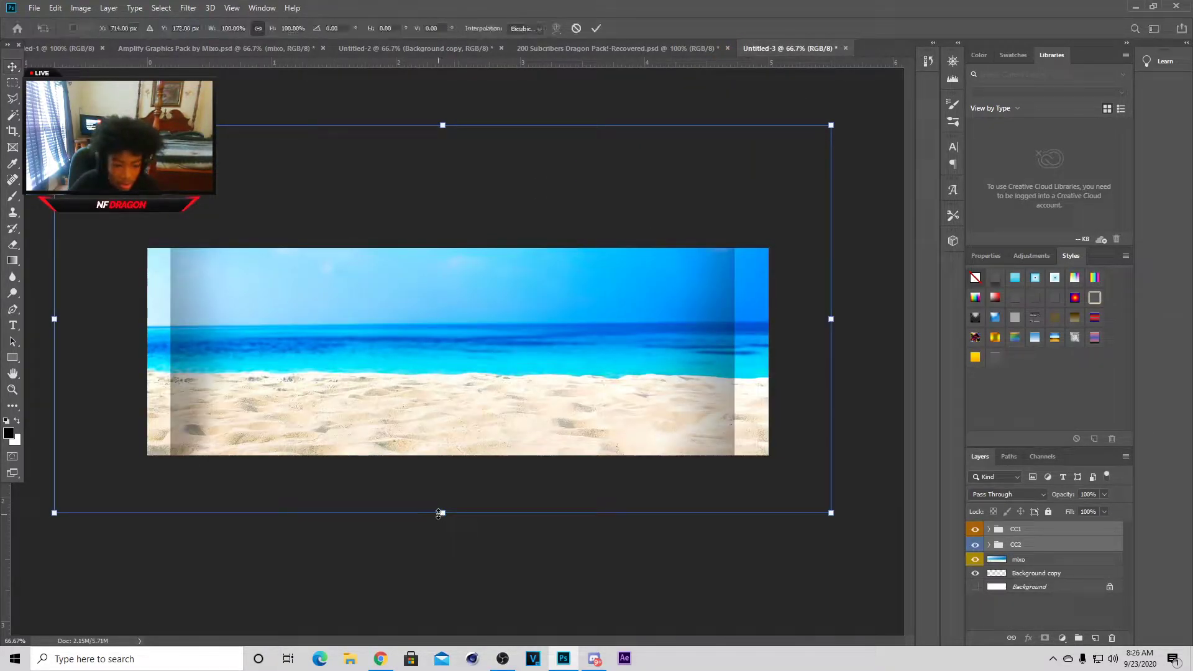
{"action": "left_click_drag", "start_coordinate": [434, 559], "coordinate": [430, 603]}
{"action": "left_click_drag", "start_coordinate": [612, 457], "coordinate": [609, 486]}
{"action": "left_click_drag", "start_coordinate": [621, 442], "coordinate": [621, 414]}
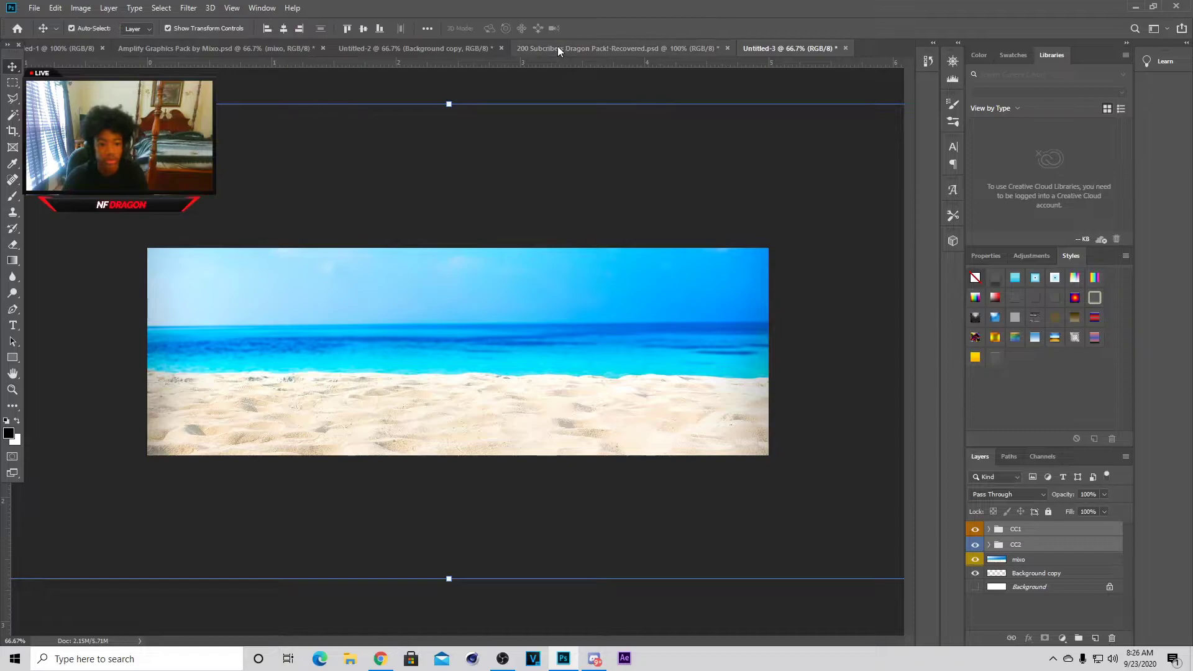
{"action": "left_click", "coordinate": [448, 48]}
Step: In the Dragon pack, collapse COLOR CORRECTION, keep POLO G hidden and show the grey 3D DRAKE text
{"action": "left_click", "coordinate": [598, 48]}
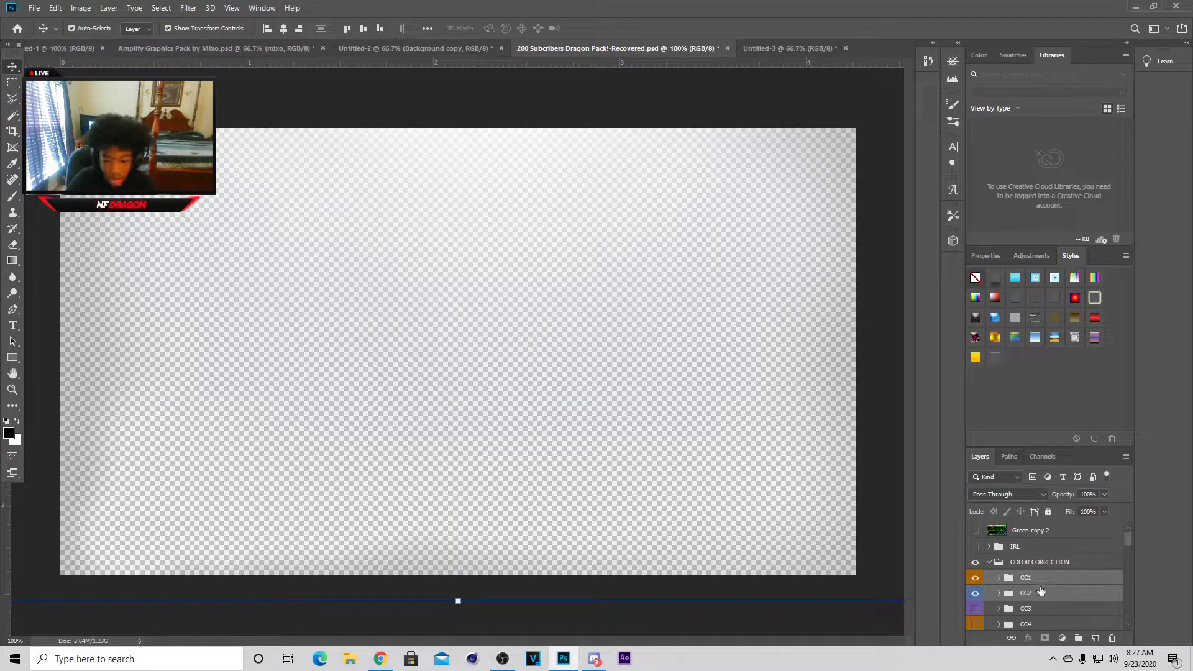
{"action": "left_click", "coordinate": [989, 562]}
{"action": "scroll", "coordinate": [989, 579], "scroll_direction": "down", "scroll_amount": 10}
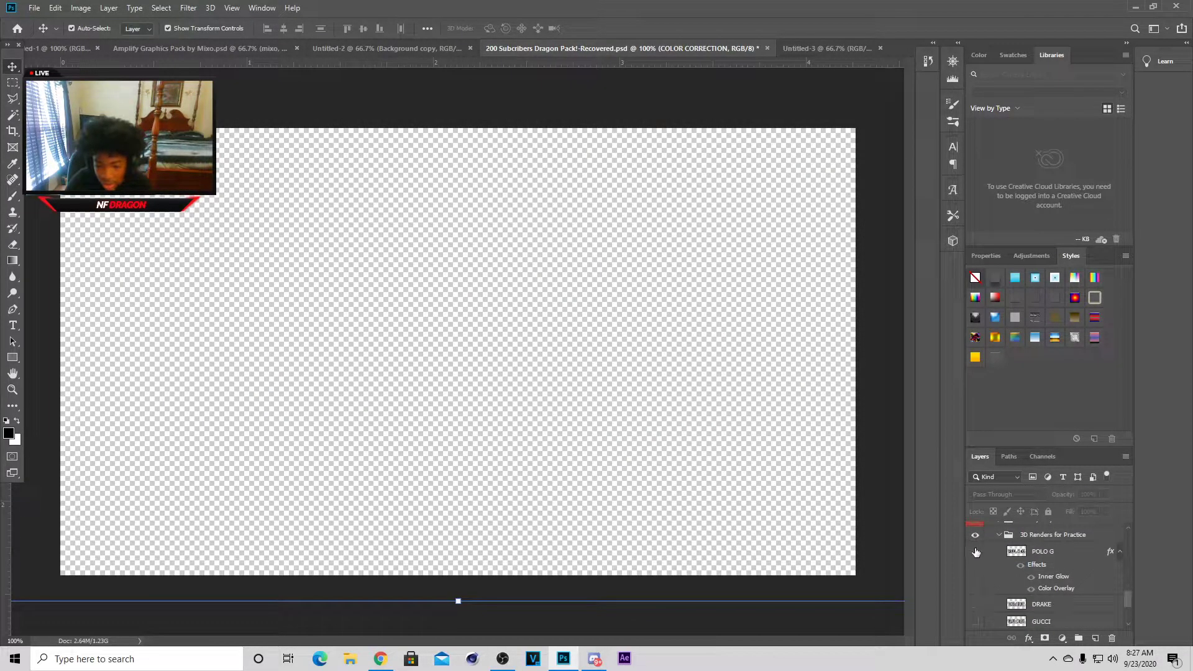
{"action": "left_click", "coordinate": [976, 552]}
{"action": "left_click", "coordinate": [976, 552]}
{"action": "left_click", "coordinate": [976, 604]}
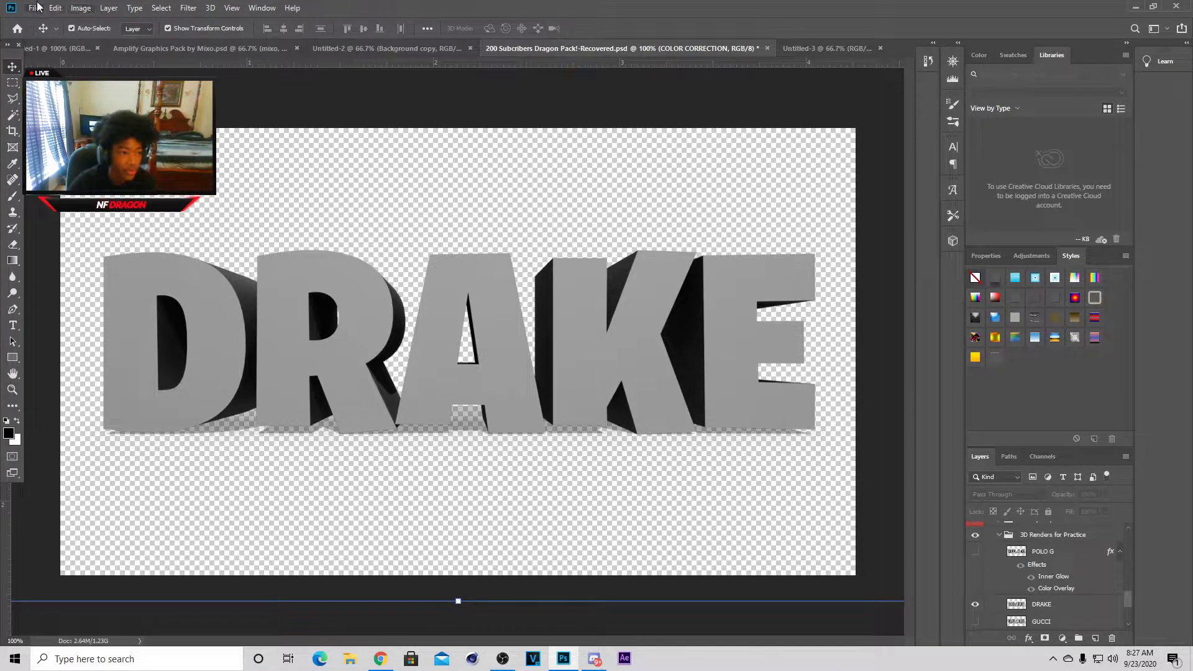
Step: Create a new document from the 1280x720 preset and duplicate its Background layer
{"action": "left_click", "coordinate": [55, 8]}
{"action": "left_click", "coordinate": [48, 23]}
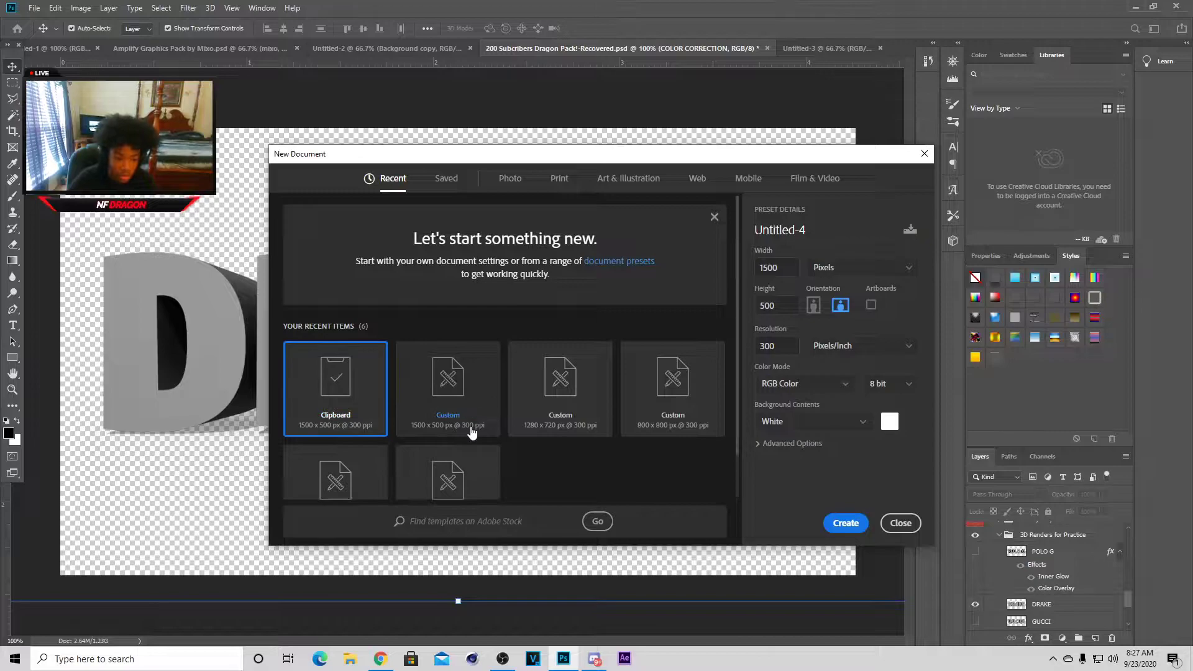
{"action": "scroll", "coordinate": [473, 432], "scroll_direction": "down", "scroll_amount": 1}
{"action": "left_click", "coordinate": [551, 373]}
{"action": "left_click", "coordinate": [847, 522]}
{"action": "right_click", "coordinate": [1037, 531]}
{"action": "left_click", "coordinate": [1057, 400]}
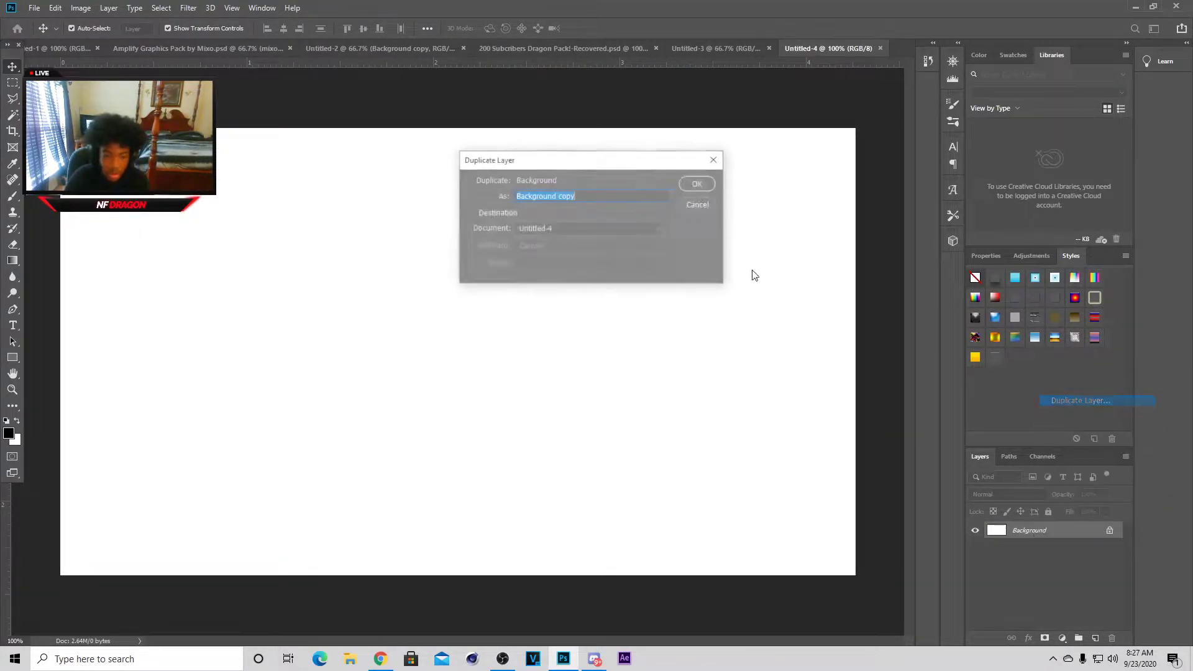
{"action": "left_click", "coordinate": [715, 177]}
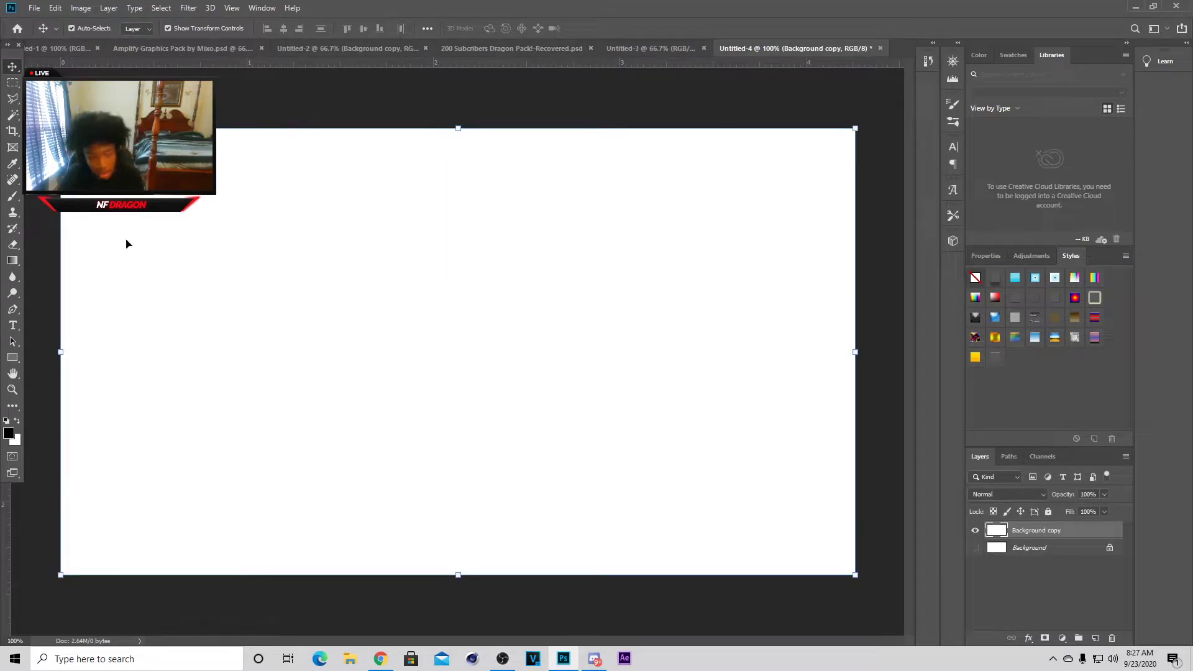
Step: Clear the white canvas from Background copy with the Magic Wand, leaving transparency
{"action": "key", "text": "w"}
{"action": "left_click", "coordinate": [321, 225]}
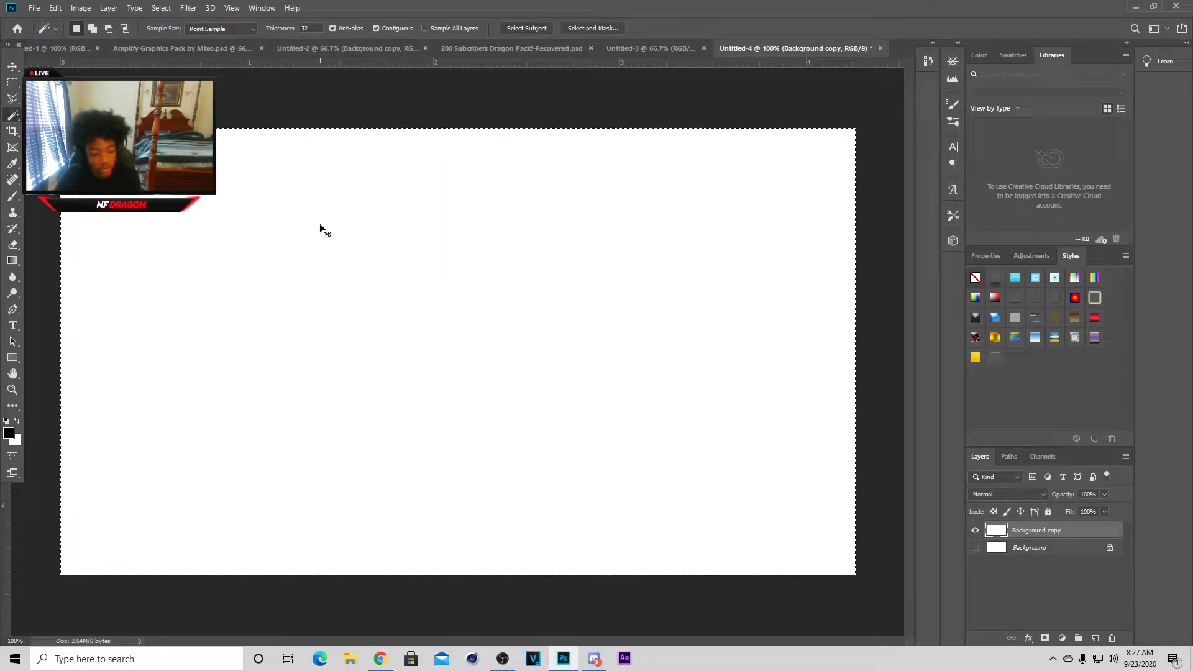
{"action": "key", "text": "ctrl+x"}
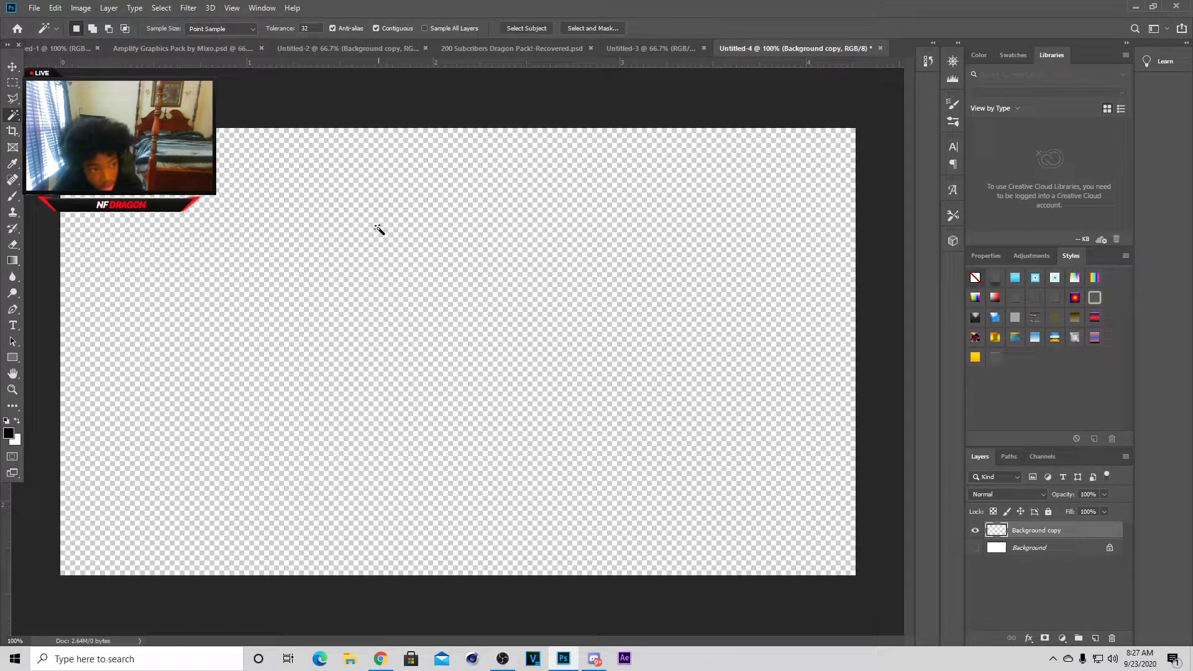
{"action": "left_click", "coordinate": [13, 325]}
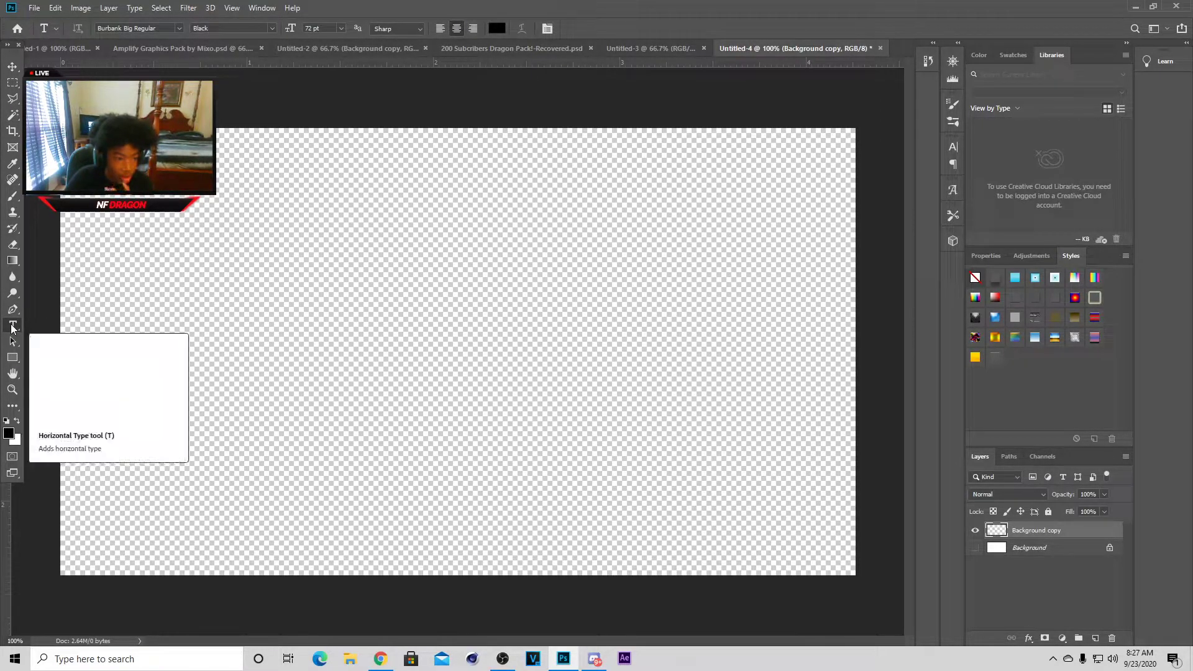
Step: Add a placeholder text layer and resize it to sit centred on the canvas
{"action": "left_click", "coordinate": [410, 358]}
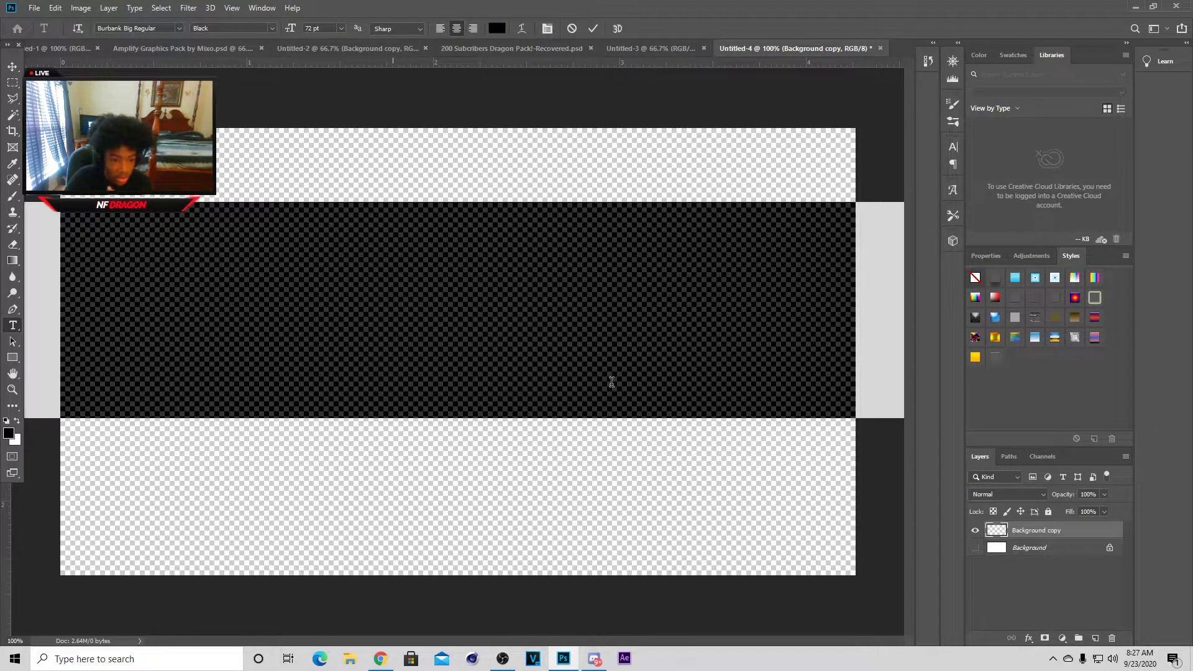
{"action": "left_click", "coordinate": [12, 66]}
{"action": "key", "text": "ctrl+t"}
{"action": "left_click_drag", "start_coordinate": [392, 203], "coordinate": [459, 342]}
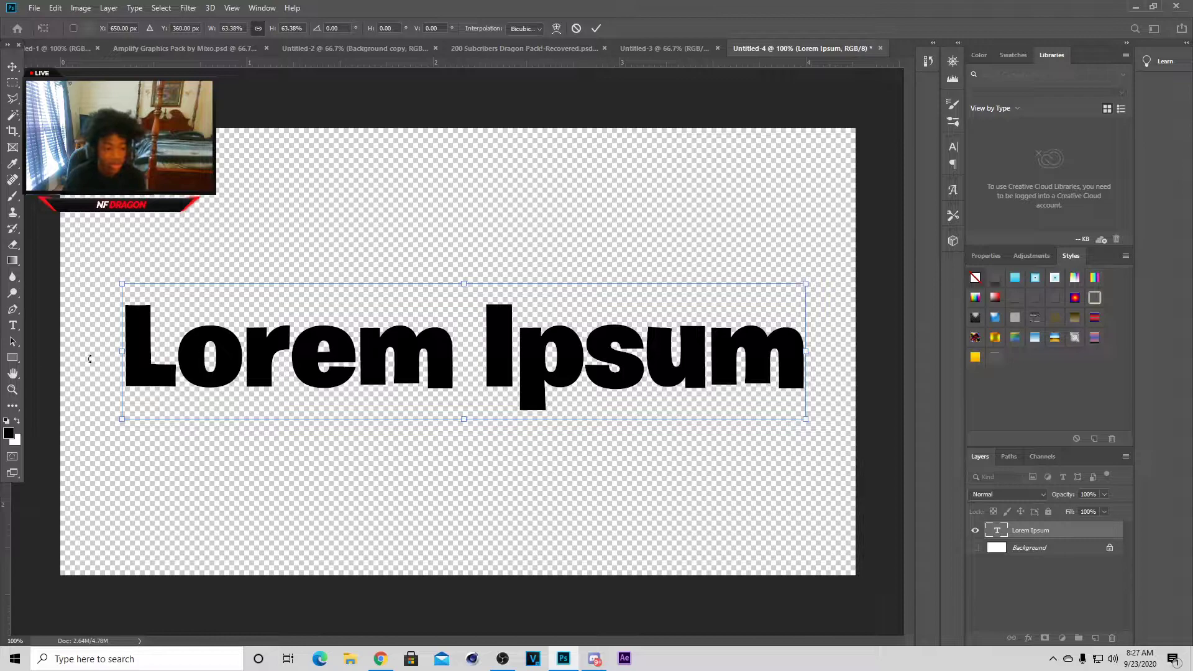
{"action": "left_click", "coordinate": [12, 325]}
Step: Replace the placeholder words with DRAGON and select all of the text
{"action": "left_click_drag", "start_coordinate": [132, 355], "coordinate": [808, 358]}
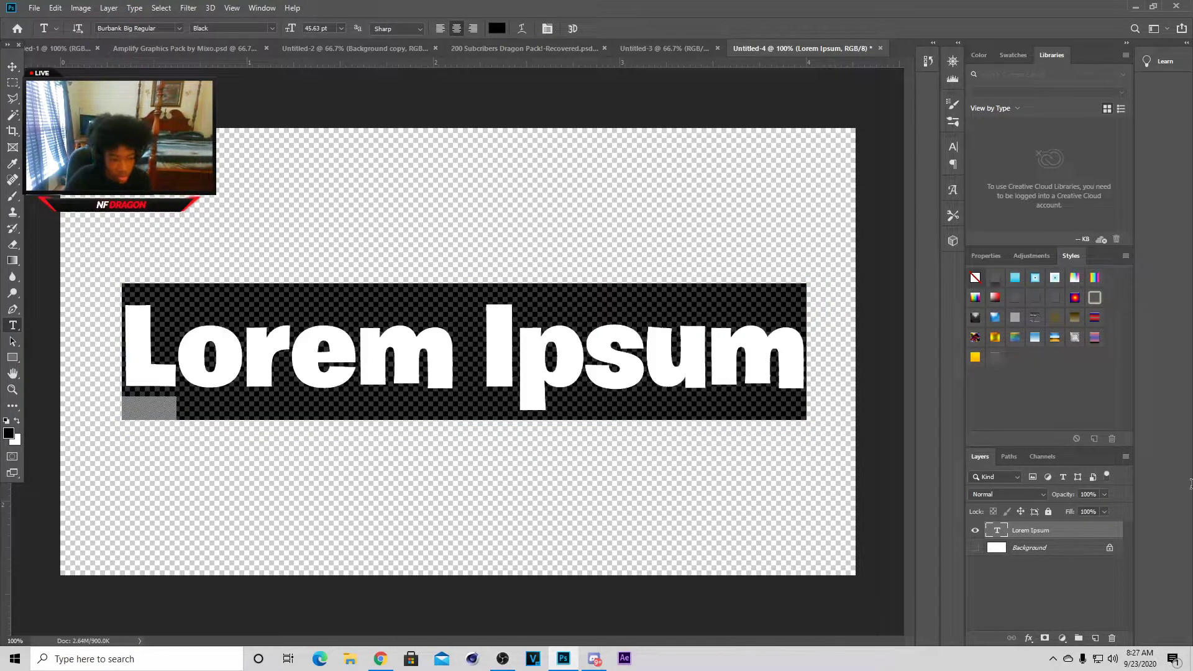
{"action": "key", "text": "BackSpace"}
{"action": "type", "text": "DRAGON"}
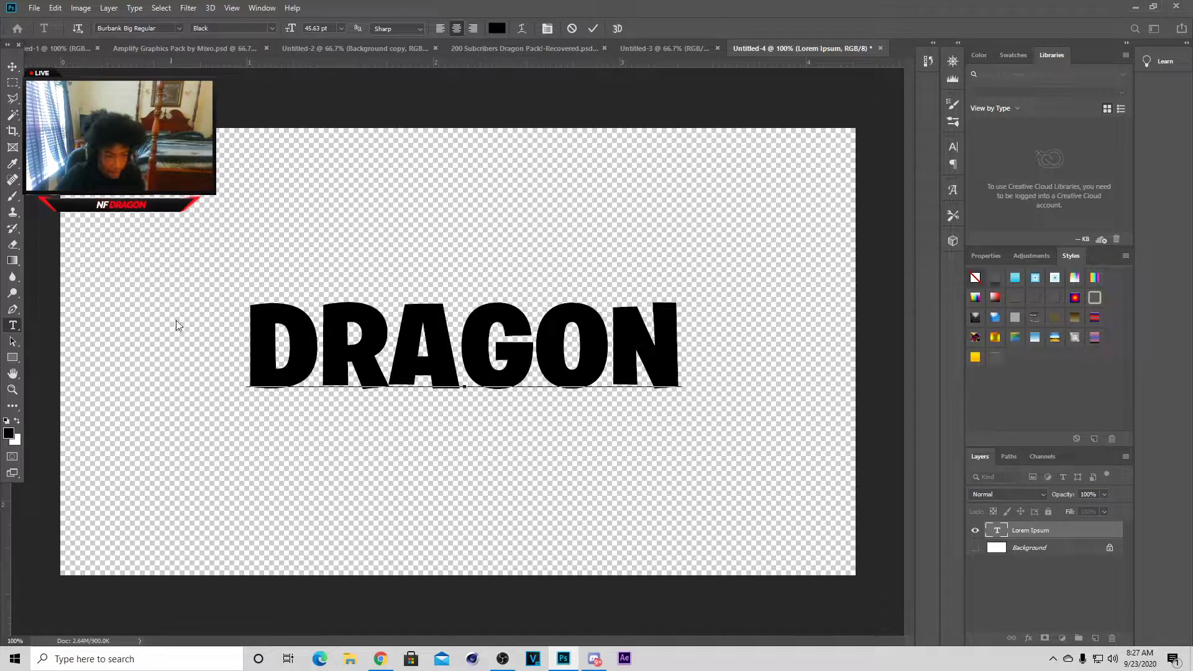
{"action": "key", "text": "ctrl+a"}
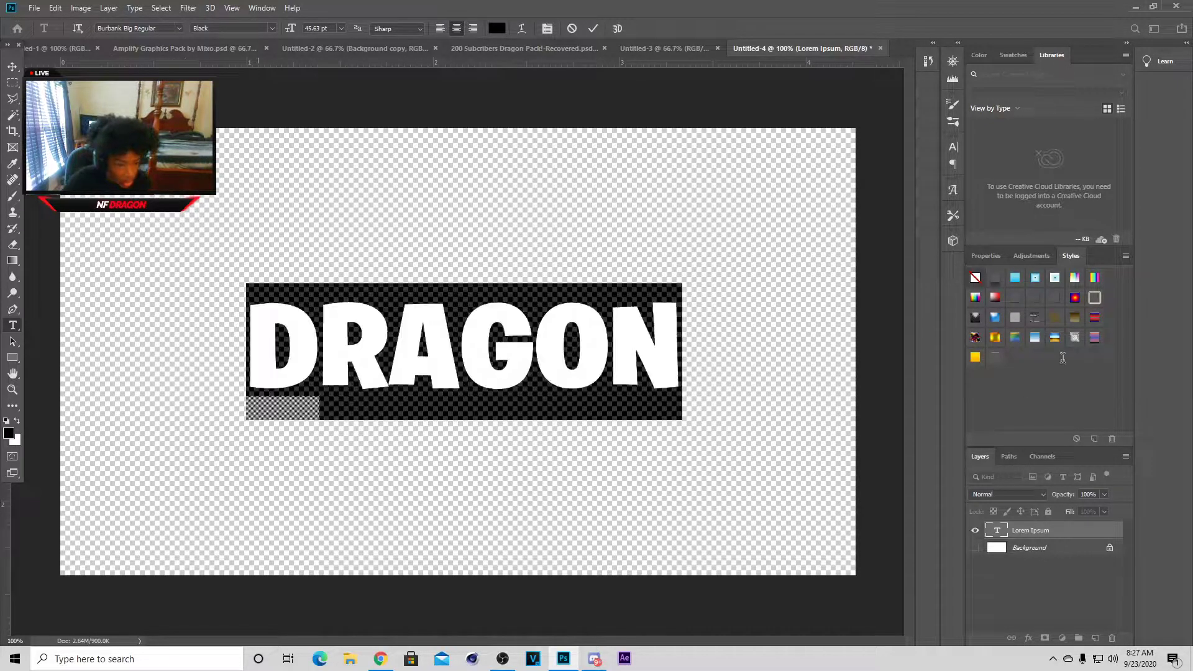
{"action": "left_click", "coordinate": [9, 435]}
Step: Colour the DRAGON text grey (#9a9a9a) and commit the edit
{"action": "left_click_drag", "start_coordinate": [905, 515], "coordinate": [836, 499]}
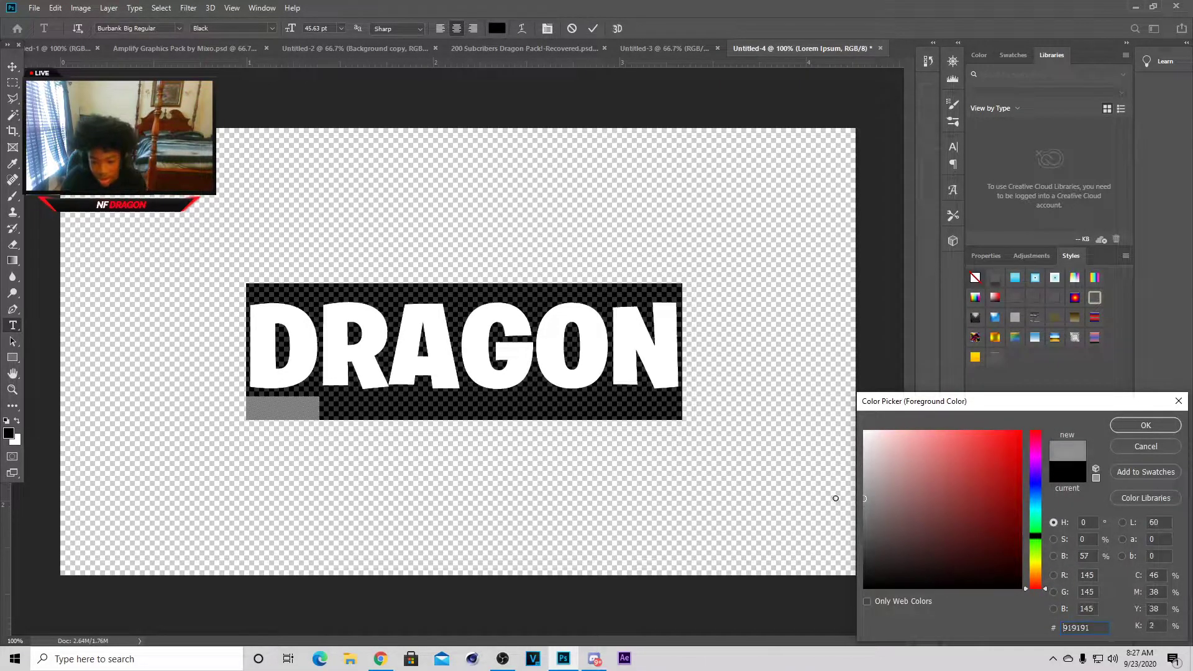
{"action": "left_click_drag", "start_coordinate": [878, 493], "coordinate": [844, 493]}
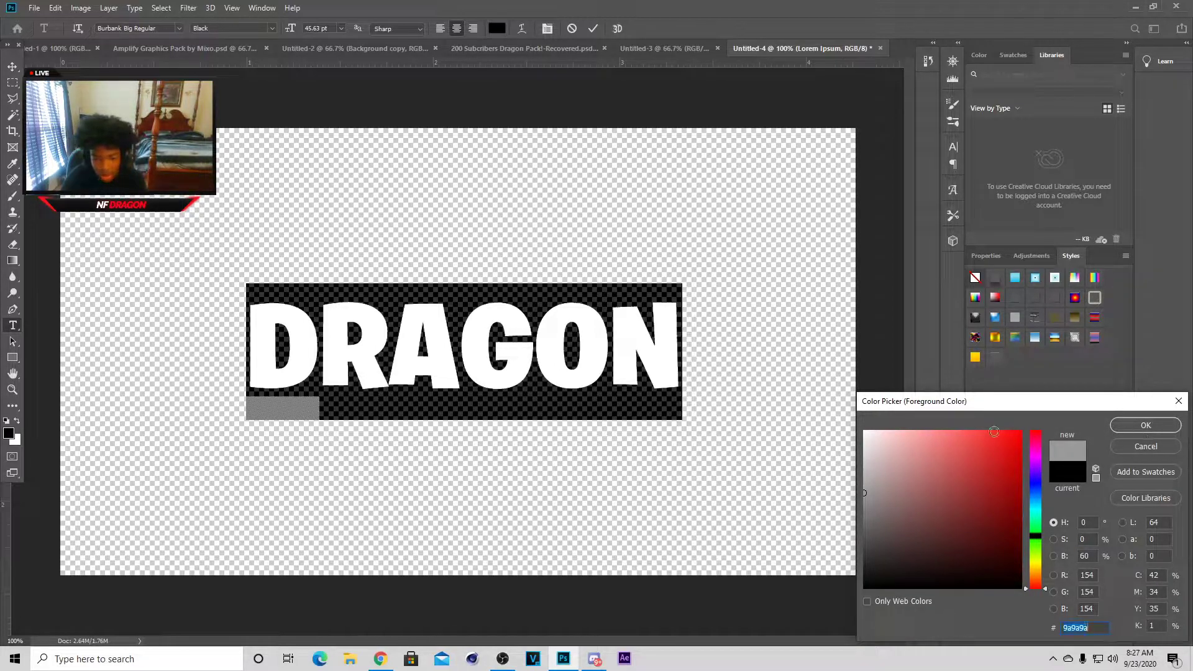
{"action": "left_click", "coordinate": [1146, 425]}
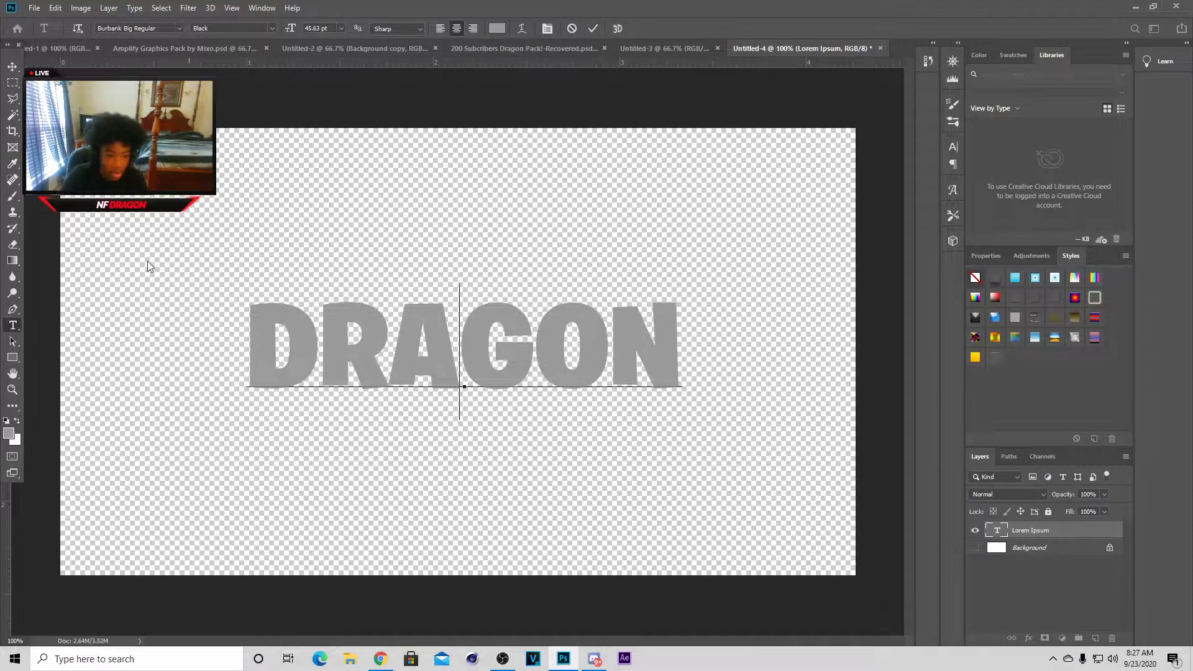
{"action": "left_click", "coordinate": [13, 68]}
Step: Scale DRAGON up to about 164% so it spans most of the canvas
{"action": "left_click_drag", "start_coordinate": [678, 348], "coordinate": [876, 336]}
{"action": "left_click_drag", "start_coordinate": [790, 370], "coordinate": [754, 361]}
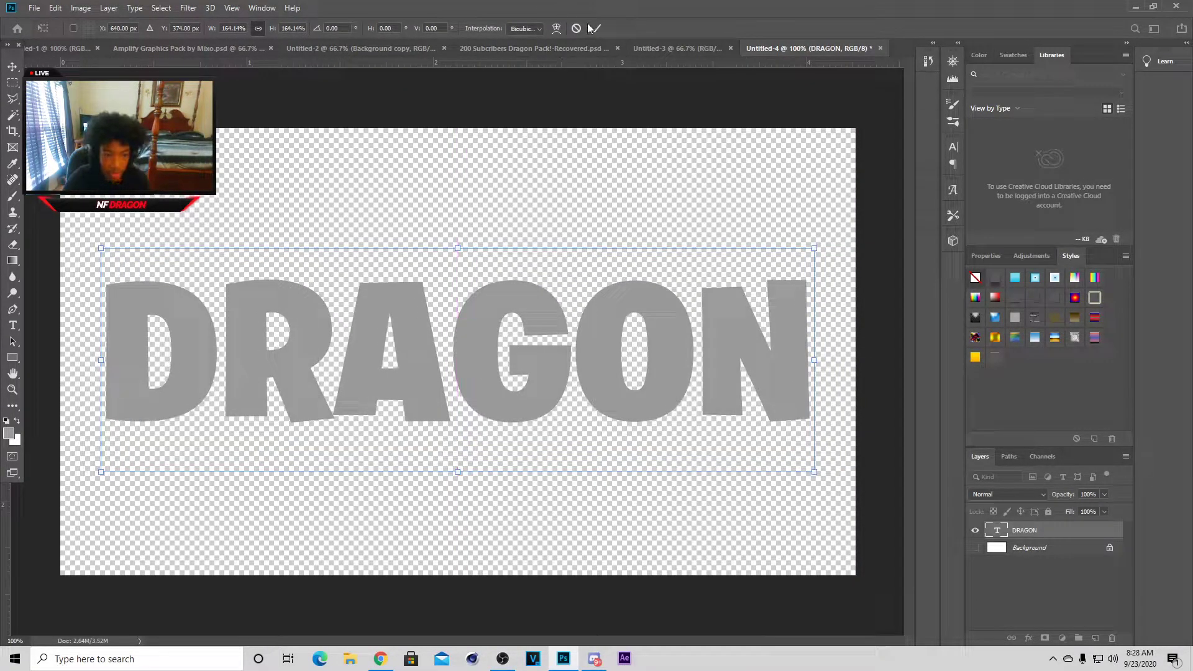
{"action": "left_click", "coordinate": [594, 28]}
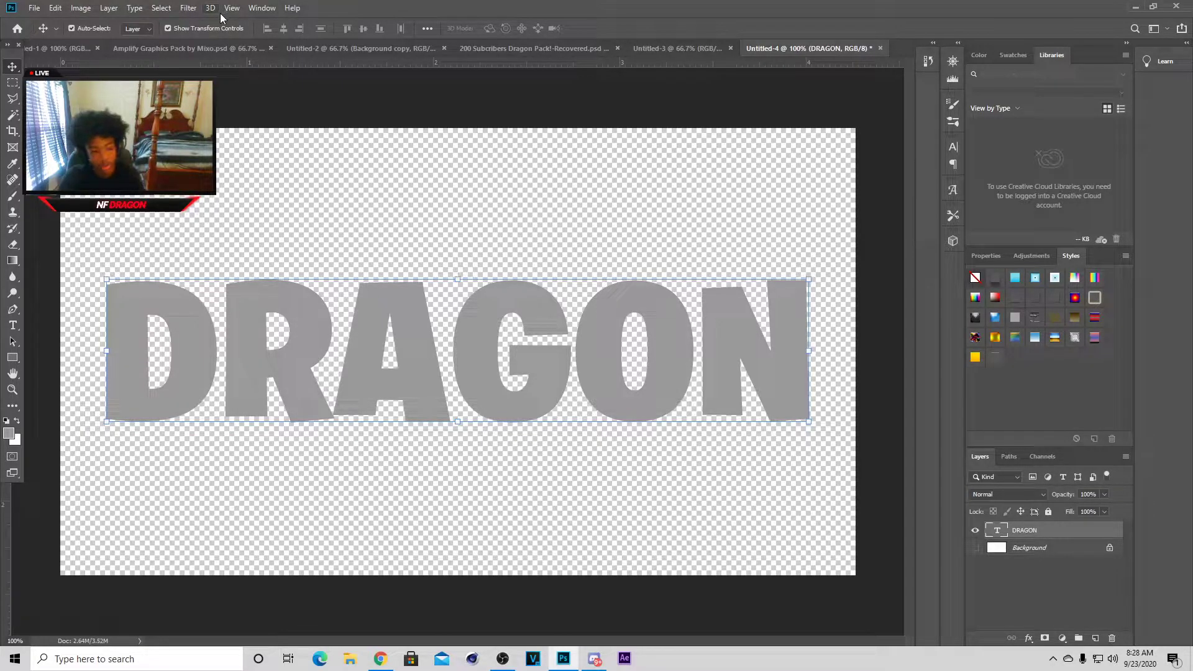
Step: Apply 3D > New 3D Extrusion from Selected Layer to the DRAGON text
{"action": "left_click", "coordinate": [210, 9]}
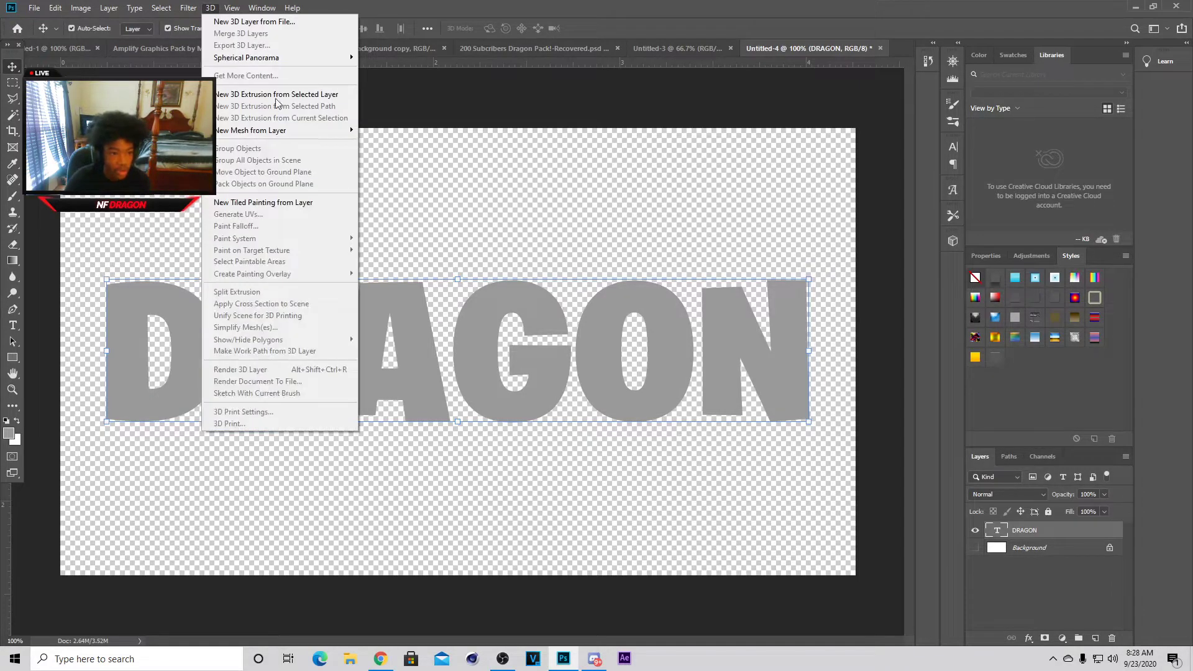
{"action": "left_click", "coordinate": [255, 96]}
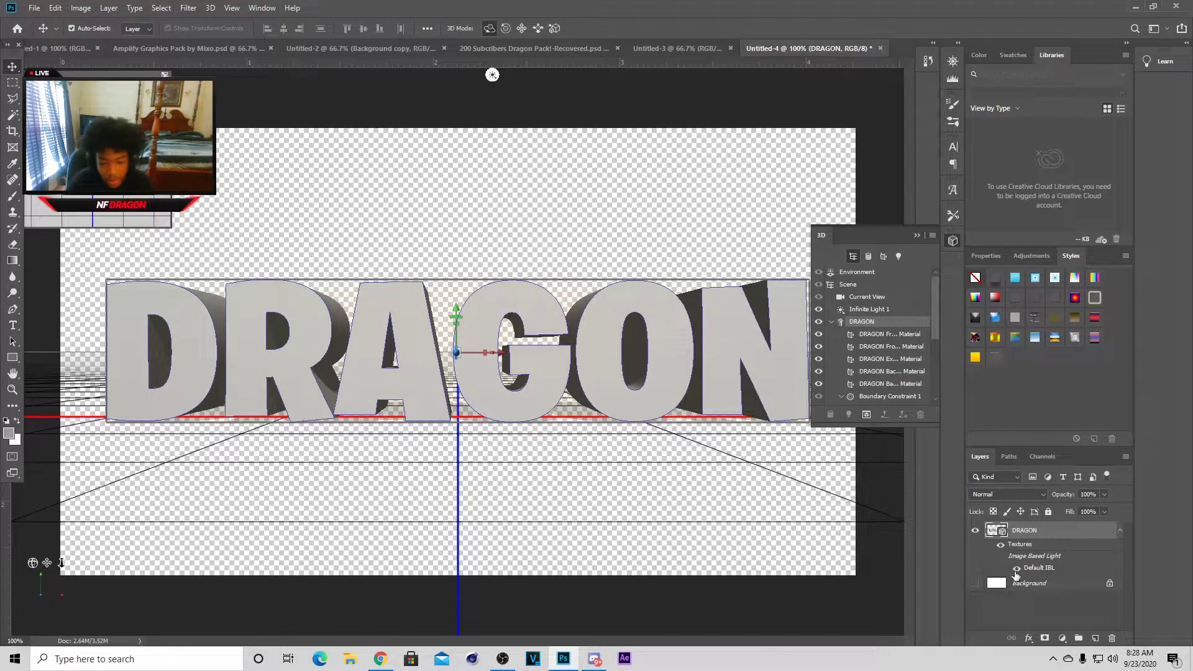
Step: Render the DRAGON 3D layer into grey extruded letters with shaded sides
{"action": "right_click", "coordinate": [1038, 532]}
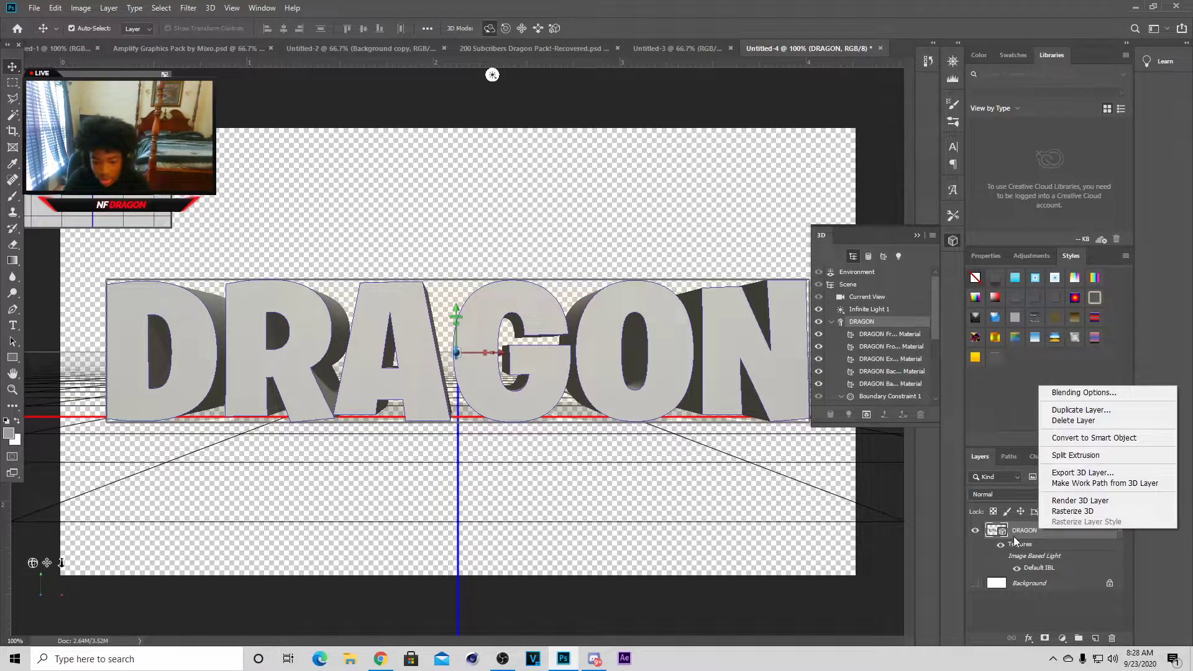
{"action": "right_click", "coordinate": [1015, 536]}
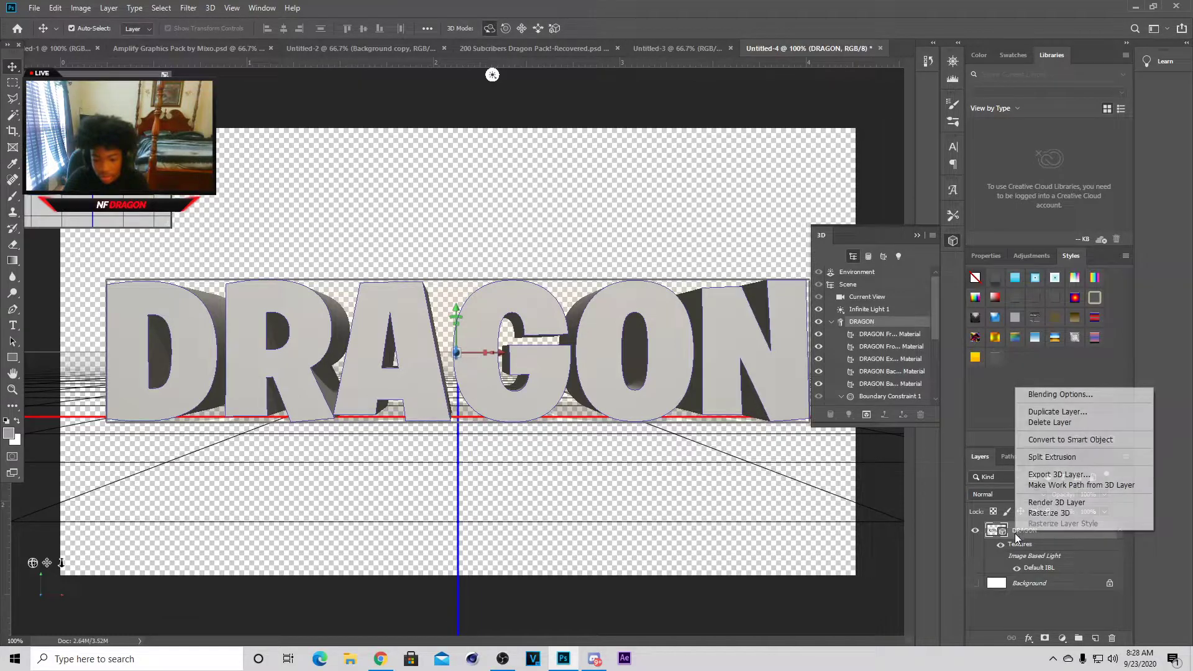
{"action": "left_click", "coordinate": [1042, 503]}
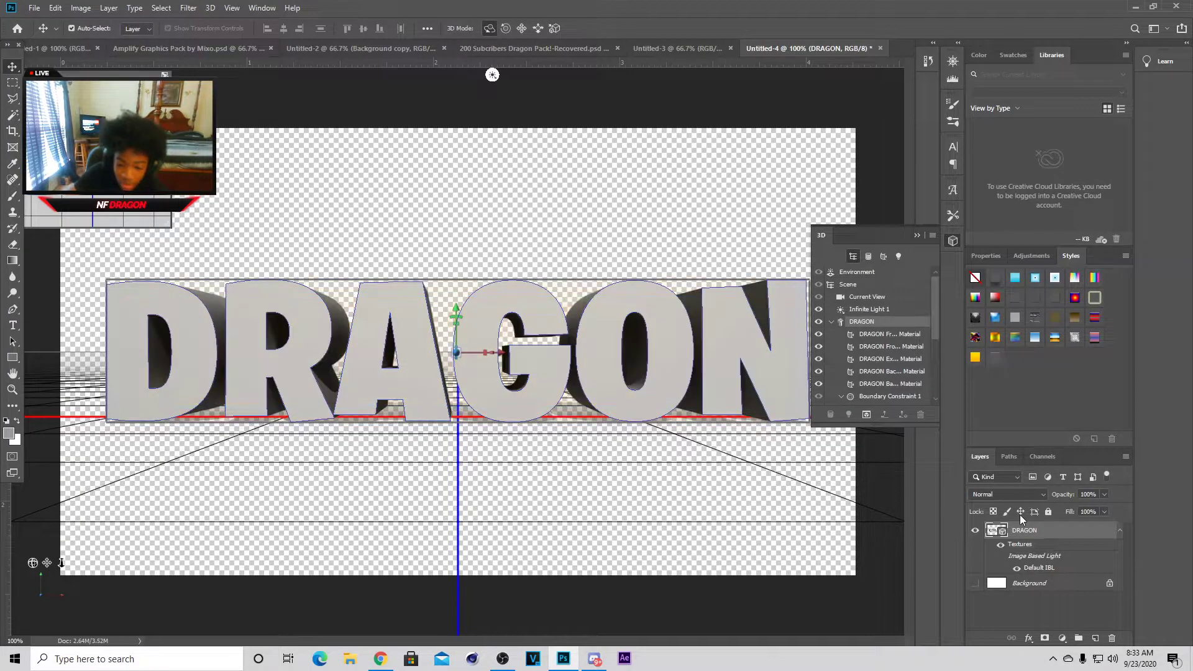
{"action": "right_click", "coordinate": [1042, 528]}
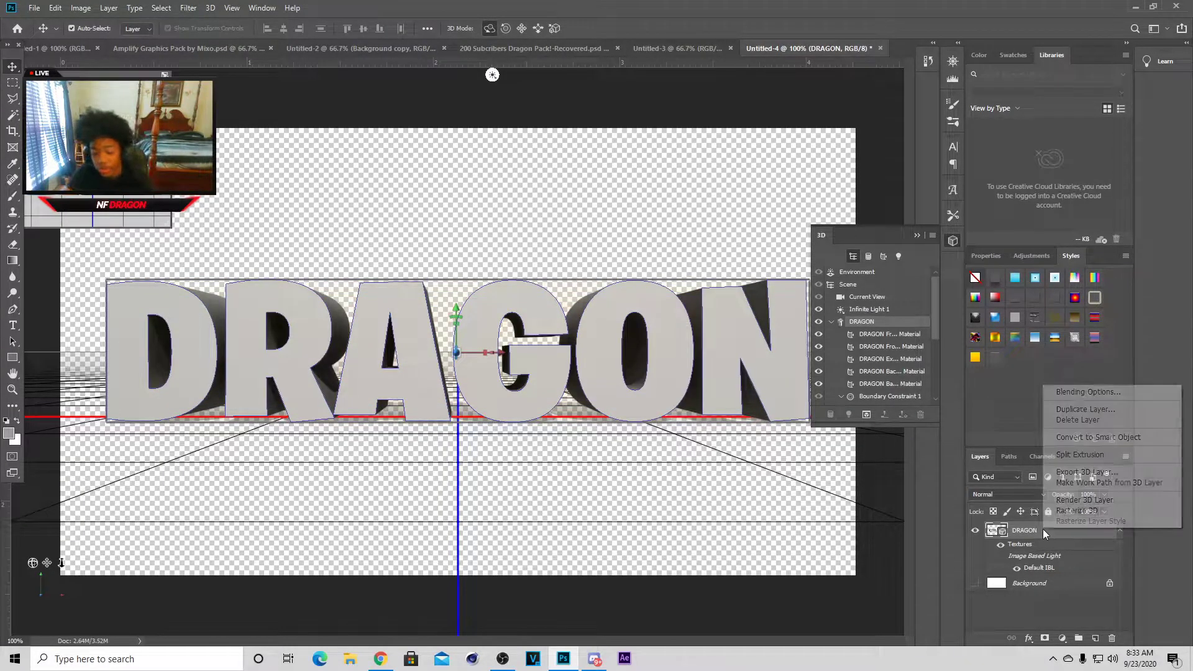
Step: Rasterize the 3D DRAGON and position it centred over the beach photo in Untitled-3
{"action": "left_click", "coordinate": [1095, 510]}
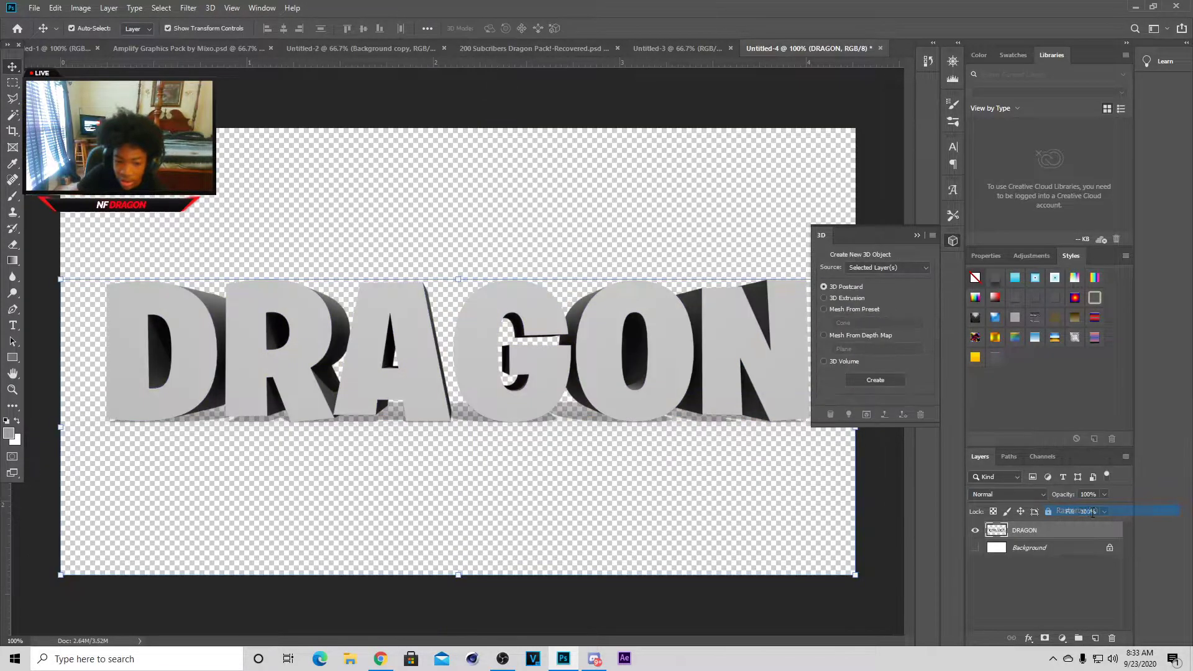
{"action": "mouse_move", "coordinate": [542, 367]}
{"action": "left_mouse_down"}
{"action": "mouse_move", "coordinate": [584, 367]}
{"action": "mouse_move", "coordinate": [539, 348]}
{"action": "mouse_move", "coordinate": [441, 209]}
{"action": "mouse_move", "coordinate": [886, 99]}
{"action": "mouse_move", "coordinate": [689, 43]}
{"action": "mouse_move", "coordinate": [445, 113]}
{"action": "mouse_move", "coordinate": [490, 373]}
{"action": "mouse_move", "coordinate": [513, 357]}
{"action": "mouse_move", "coordinate": [543, 368]}
{"action": "mouse_move", "coordinate": [526, 358]}
{"action": "left_mouse_up"}
{"action": "left_click", "coordinate": [483, 320]}
{"action": "left_click", "coordinate": [596, 29]}
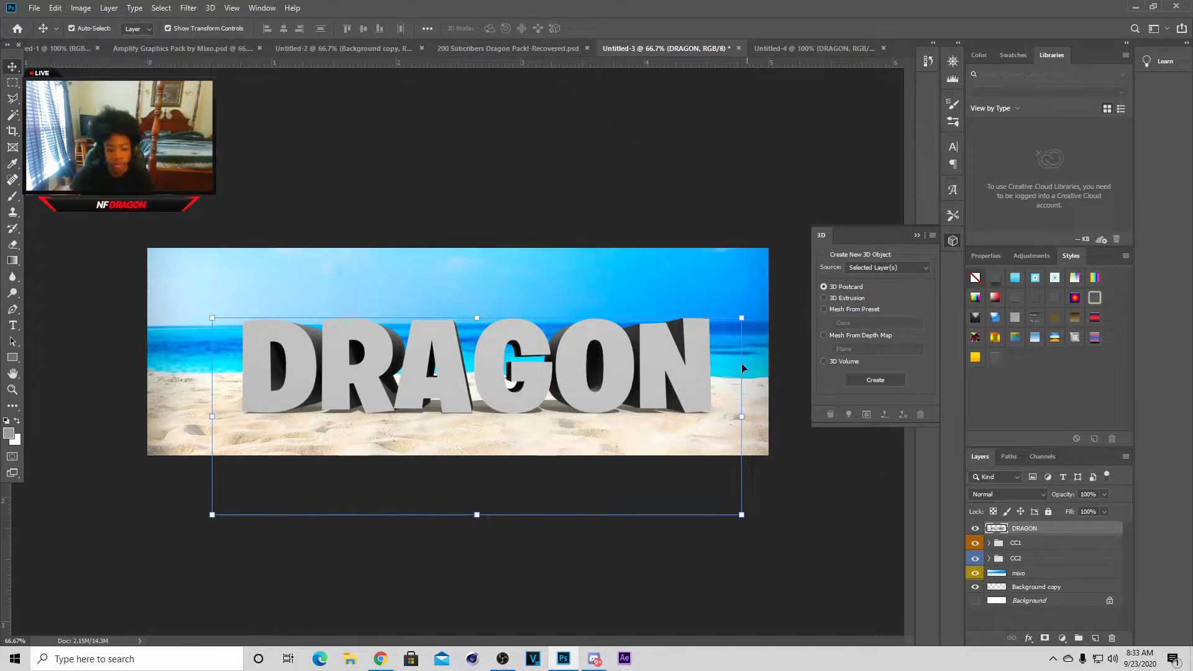
{"action": "left_click_drag", "start_coordinate": [633, 377], "coordinate": [633, 377]}
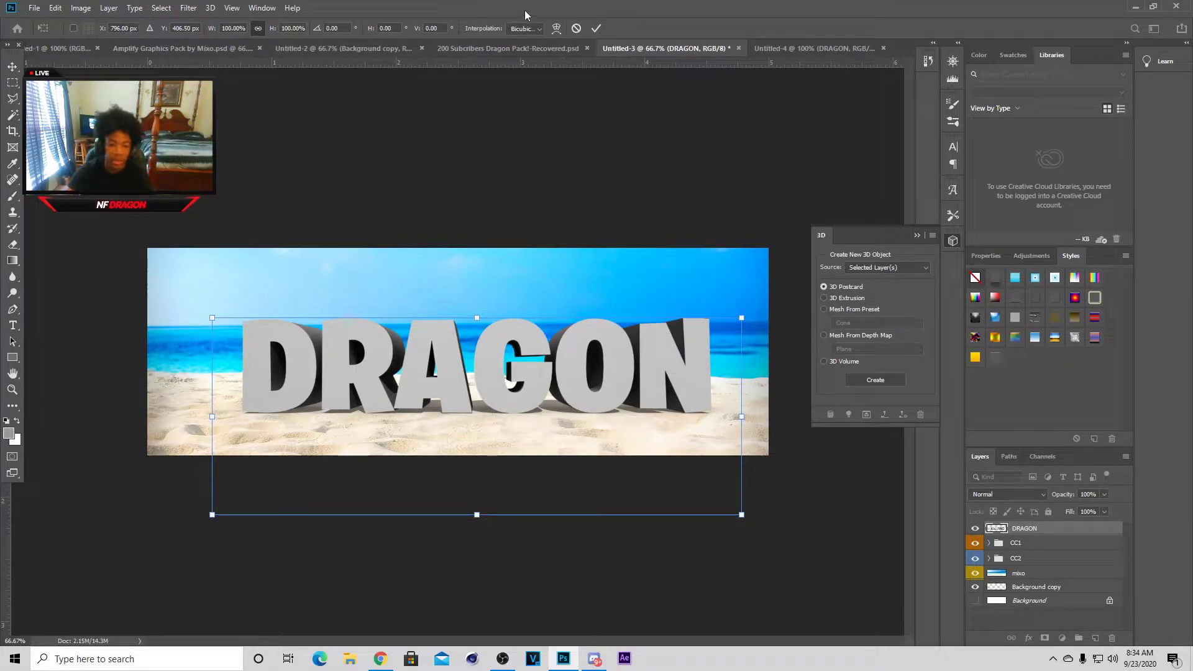
Step: Commit DRAGON's placement and move the DRAGON layer below the CC2 group
{"action": "left_click", "coordinate": [596, 27]}
{"action": "left_click", "coordinate": [491, 48]}
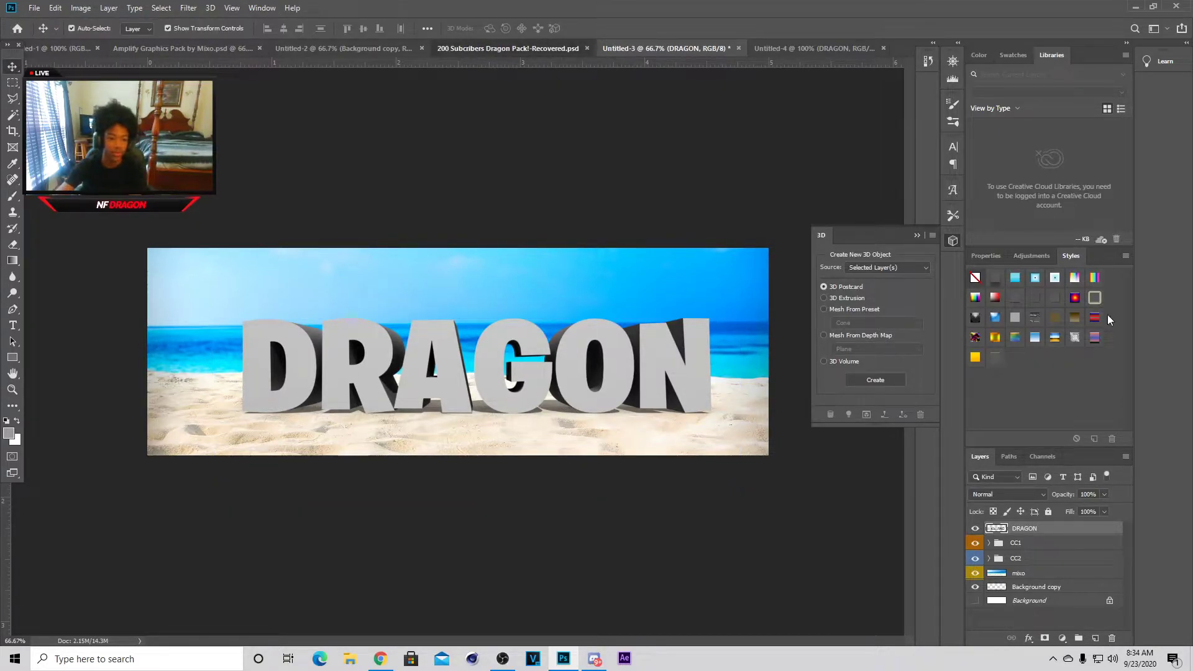
{"action": "left_click", "coordinate": [917, 237]}
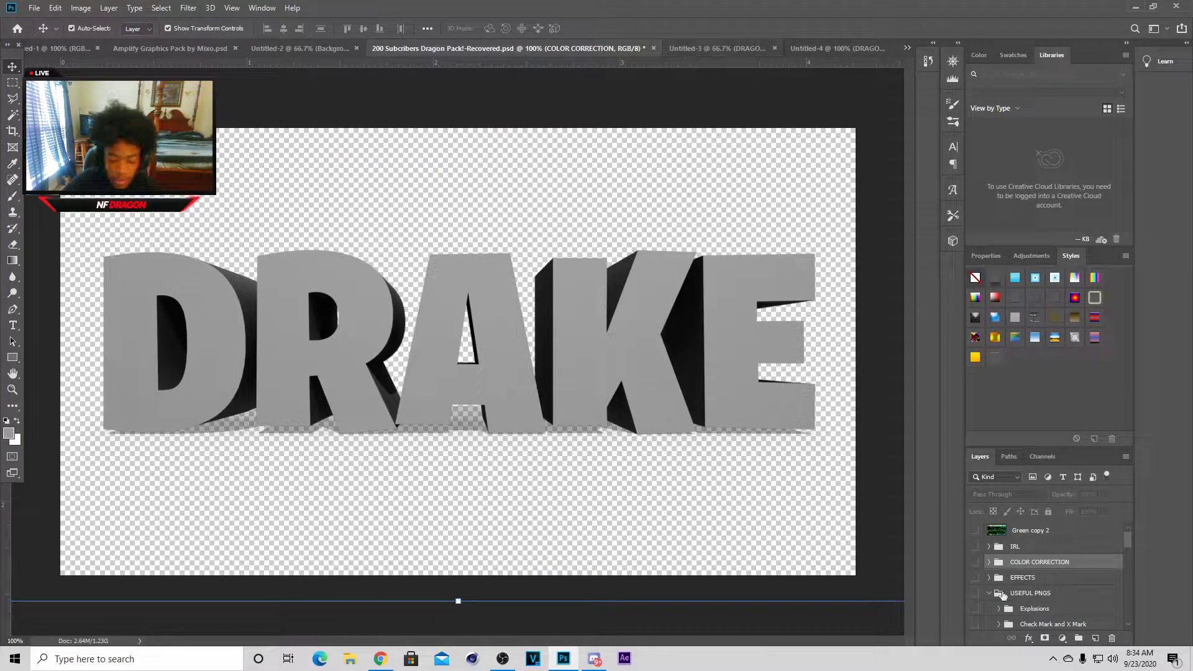
{"action": "left_click", "coordinate": [736, 48]}
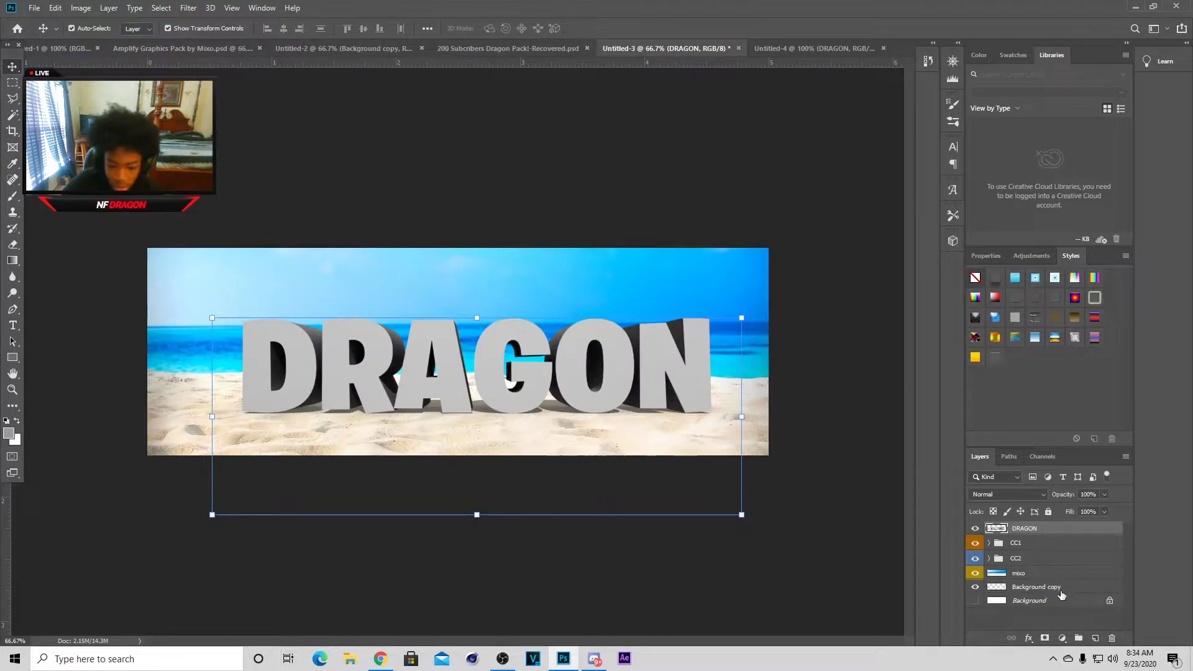
{"action": "left_click_drag", "start_coordinate": [1059, 532], "coordinate": [1050, 568]}
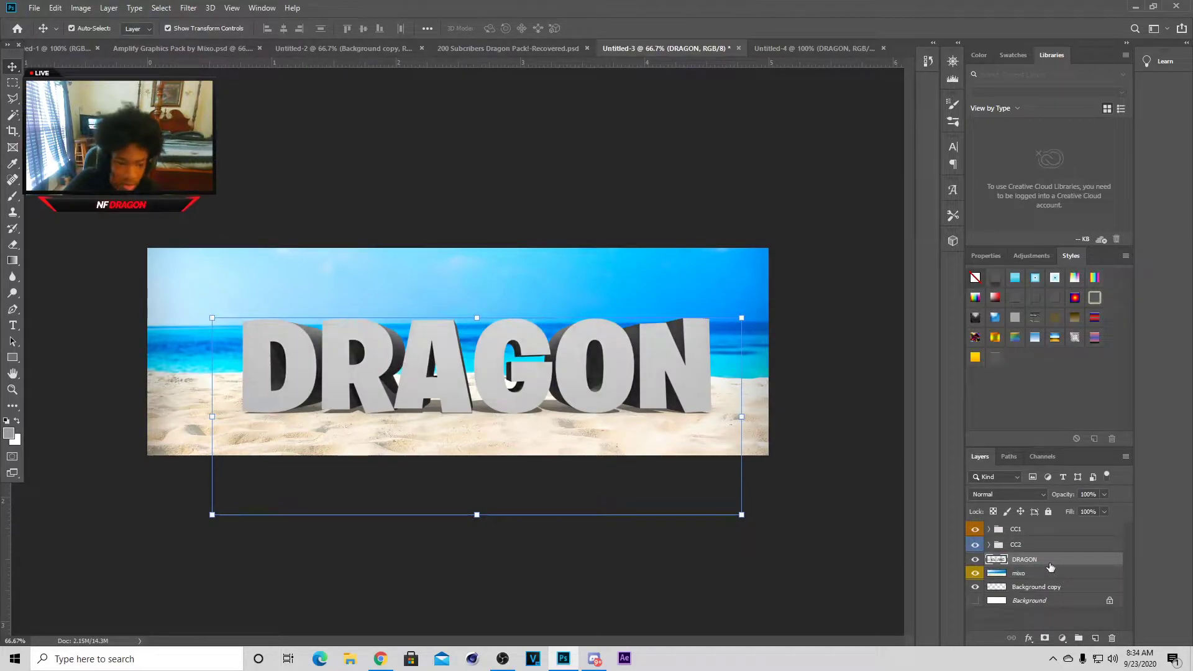
Step: Shift the CC1 group higher with a free transform, then add an empty layer above DRAGON
{"action": "left_click", "coordinate": [1075, 534]}
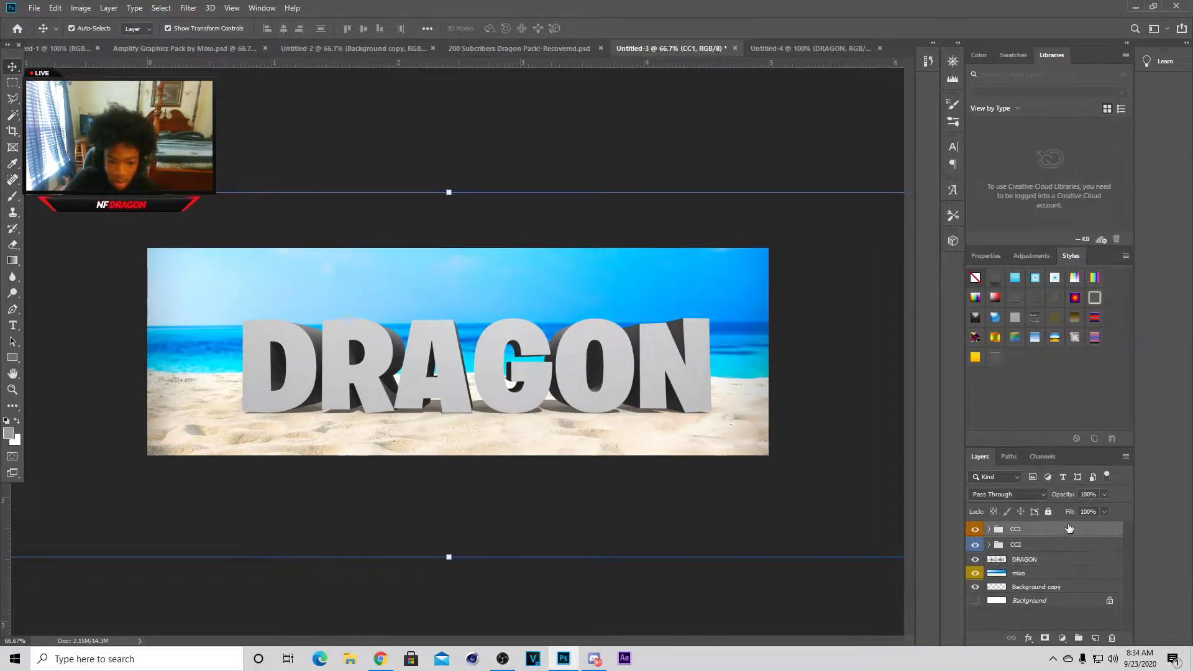
{"action": "left_click", "coordinate": [1047, 538]}
{"action": "left_click", "coordinate": [1047, 535]}
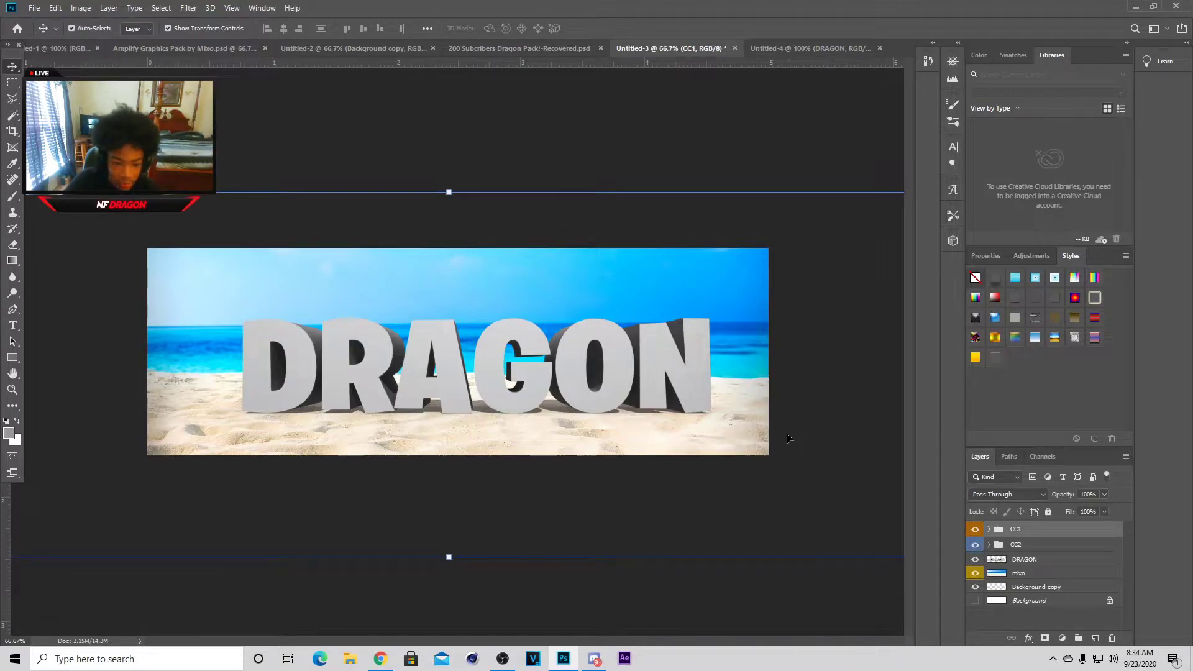
{"action": "key", "text": "ctrl+t"}
{"action": "mouse_move", "coordinate": [510, 257]}
{"action": "left_mouse_down"}
{"action": "mouse_move", "coordinate": [522, 228]}
{"action": "mouse_move", "coordinate": [524, 247]}
{"action": "left_mouse_up"}
{"action": "left_click", "coordinate": [596, 28]}
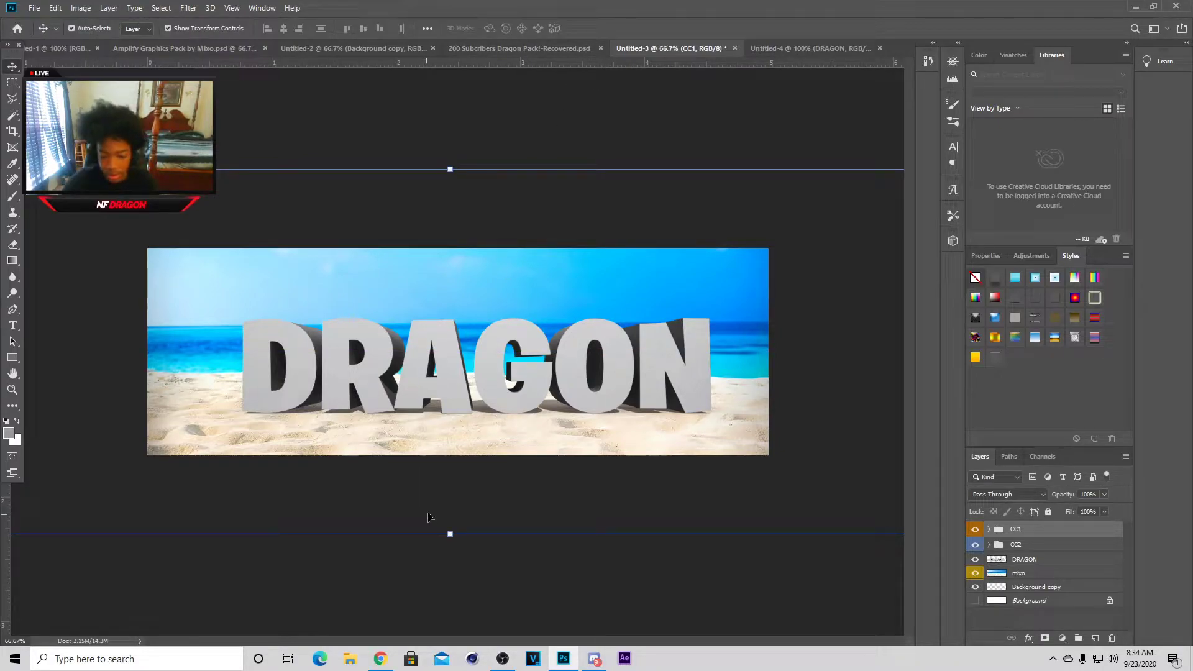
{"action": "left_click", "coordinate": [1066, 562]}
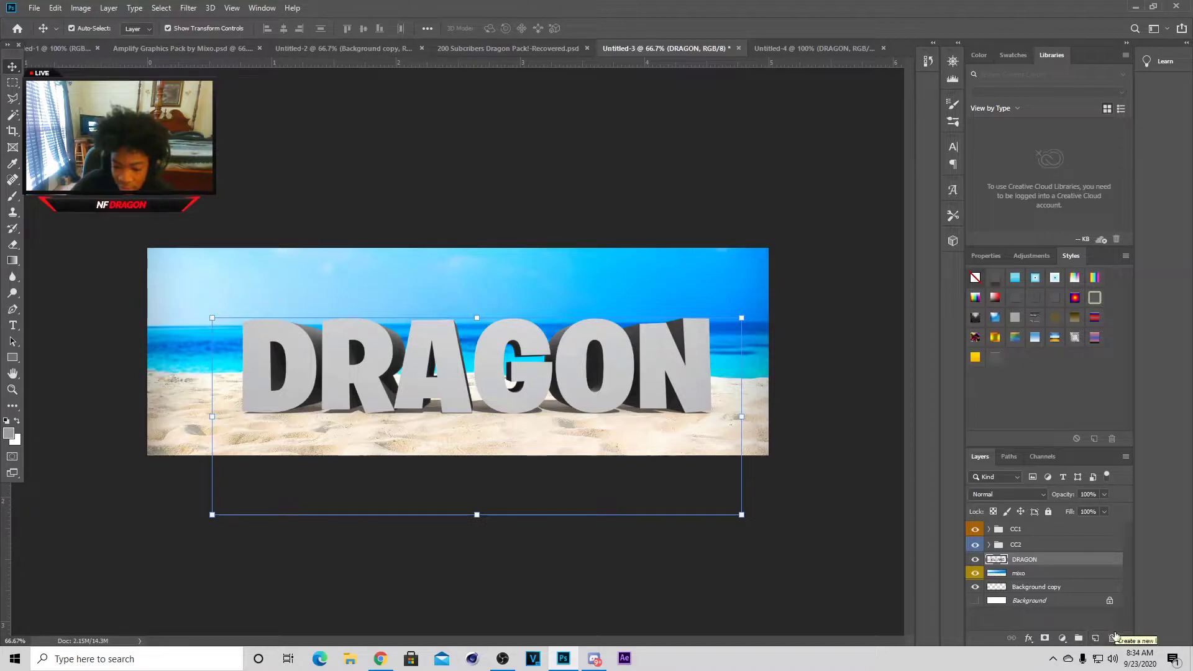
{"action": "left_click", "coordinate": [1095, 638]}
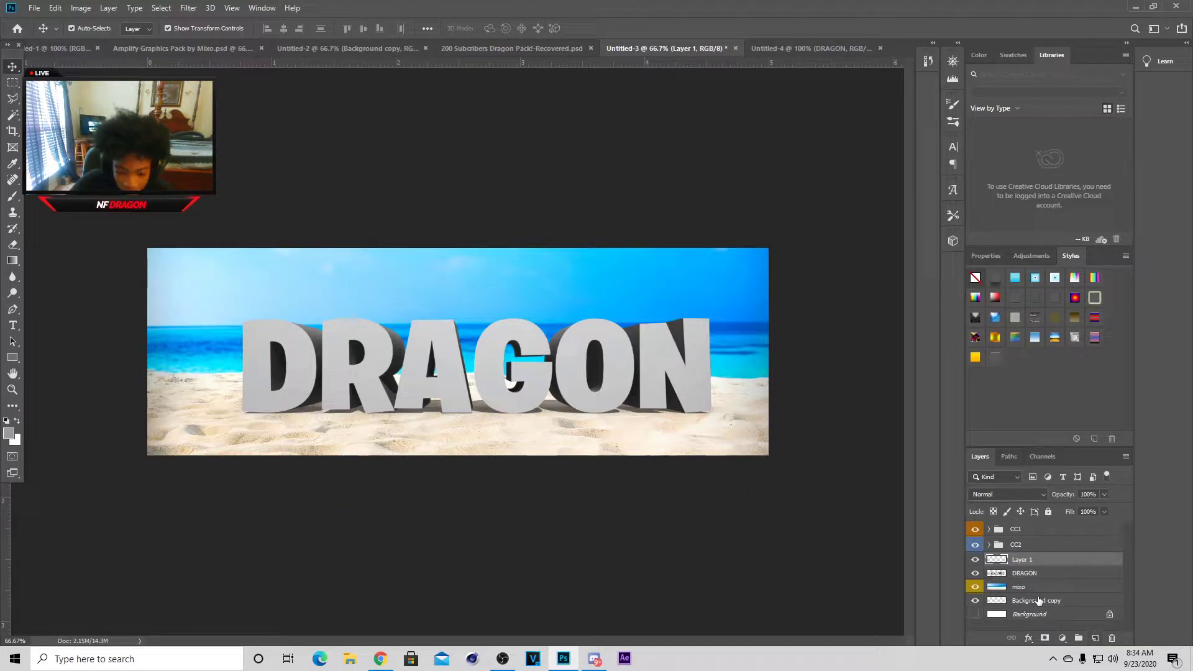
Step: Clip the new layer to the DRAGON text and switch to the Gradient tool
{"action": "right_click", "coordinate": [1069, 561]}
{"action": "left_click", "coordinate": [1068, 269]}
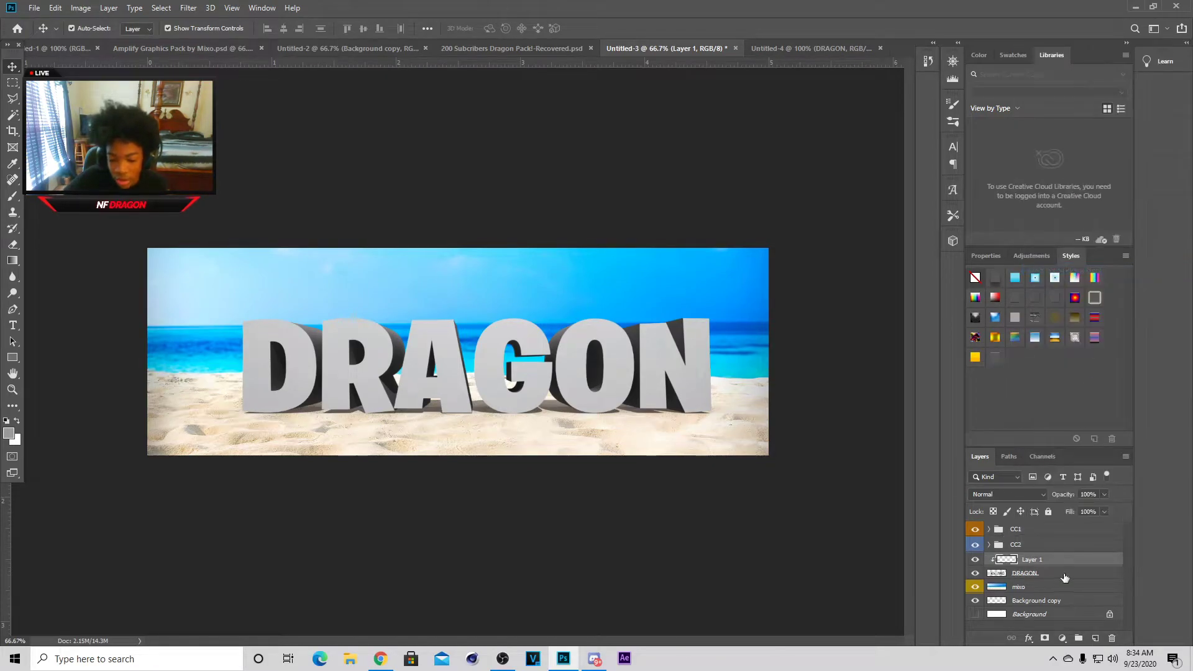
{"action": "left_click", "coordinate": [13, 263]}
{"action": "right_click", "coordinate": [13, 263]}
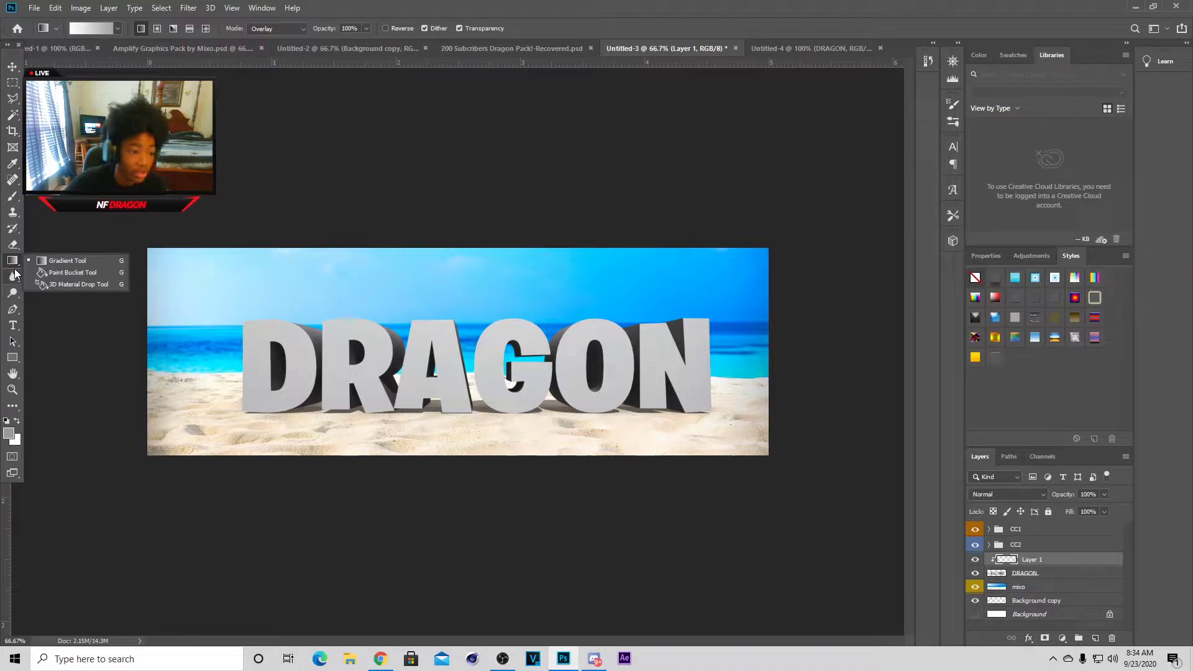
Step: Set the gradient's left stop to bright green 4eff00
{"action": "left_click", "coordinate": [92, 28]}
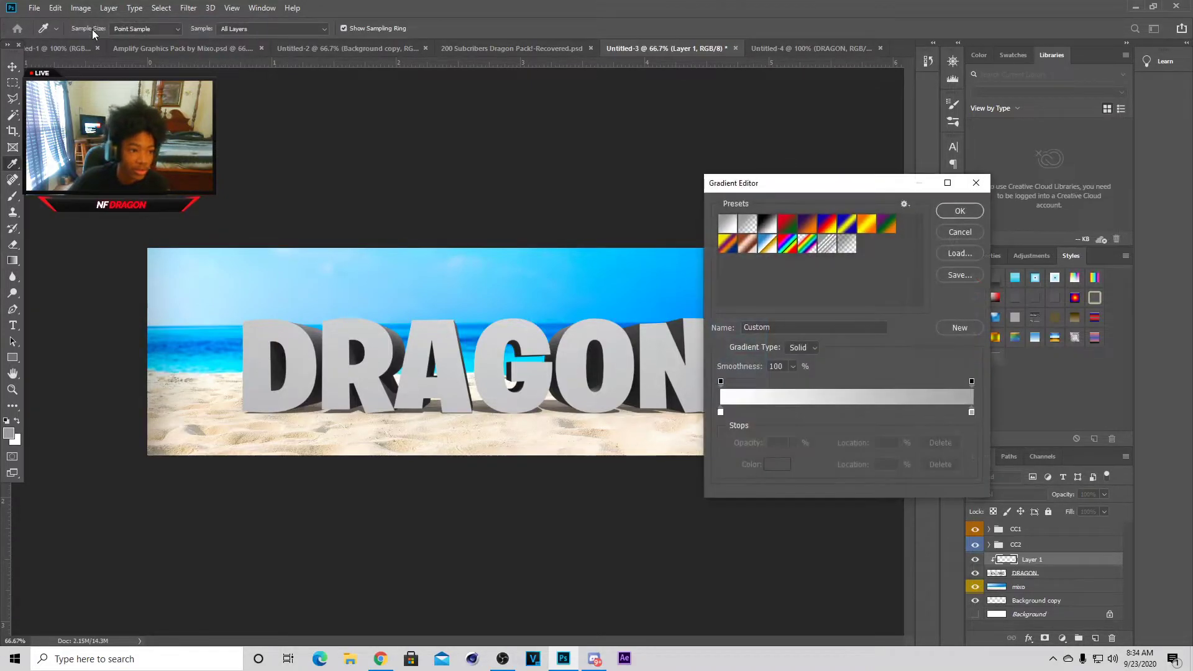
{"action": "double_click", "coordinate": [720, 412]}
{"action": "left_click", "coordinate": [1085, 628]}
{"action": "type", "text": "9"}
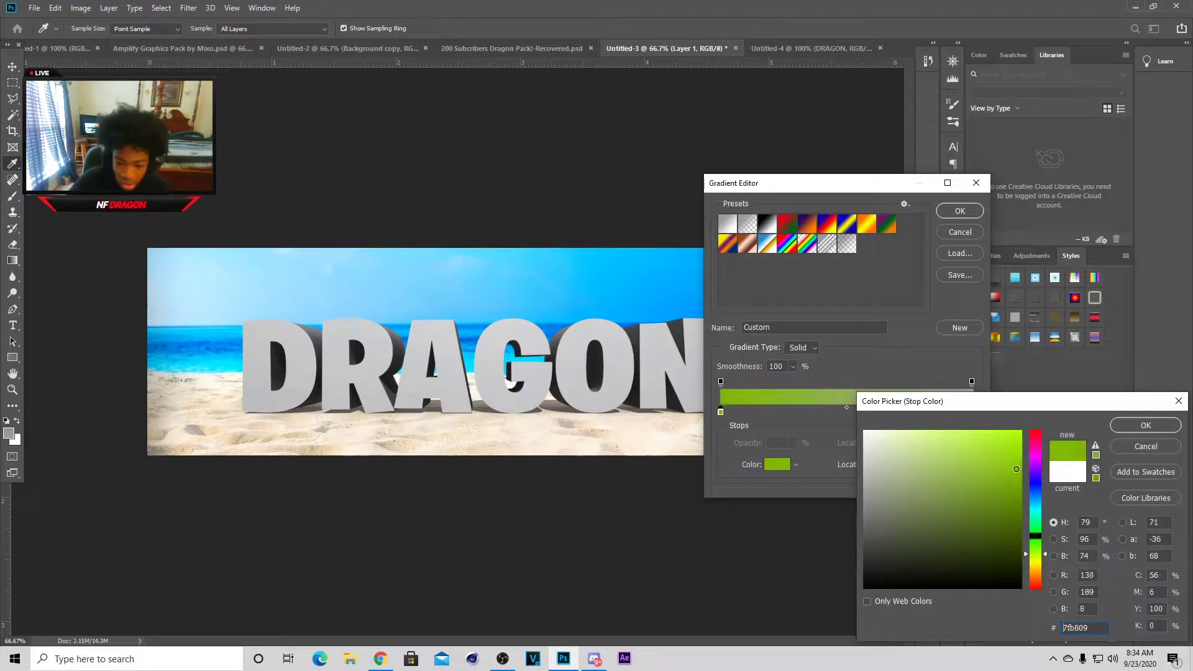
{"action": "type", "text": "ae30297d80e"}
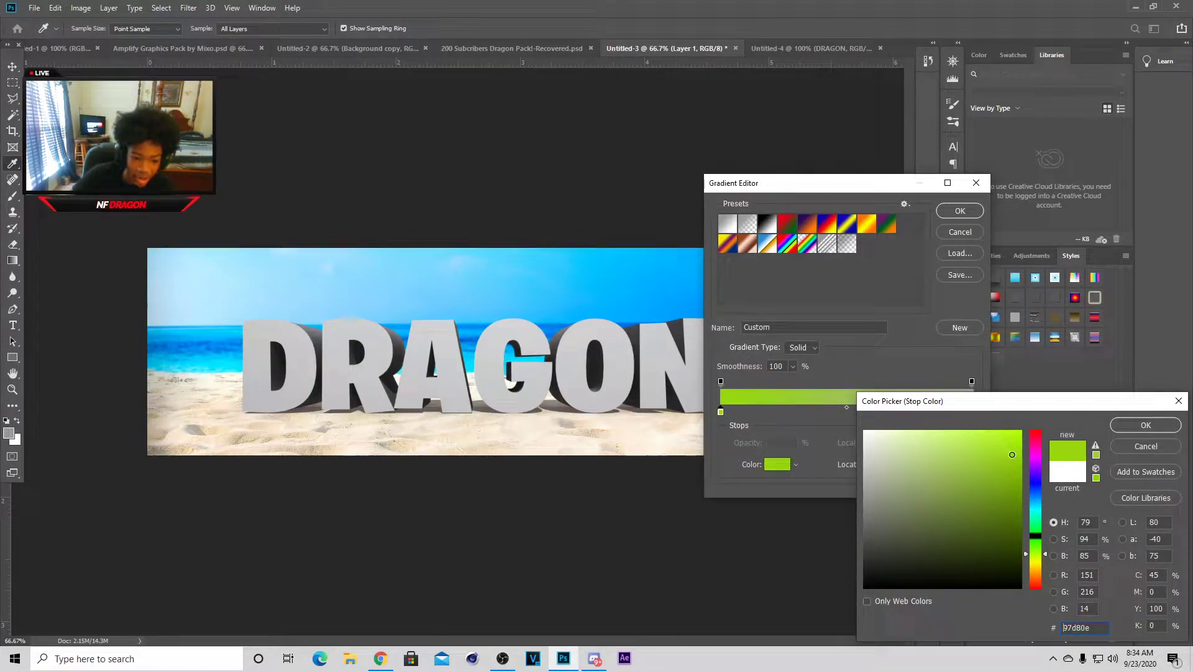
{"action": "type", "text": "a9ee17"}
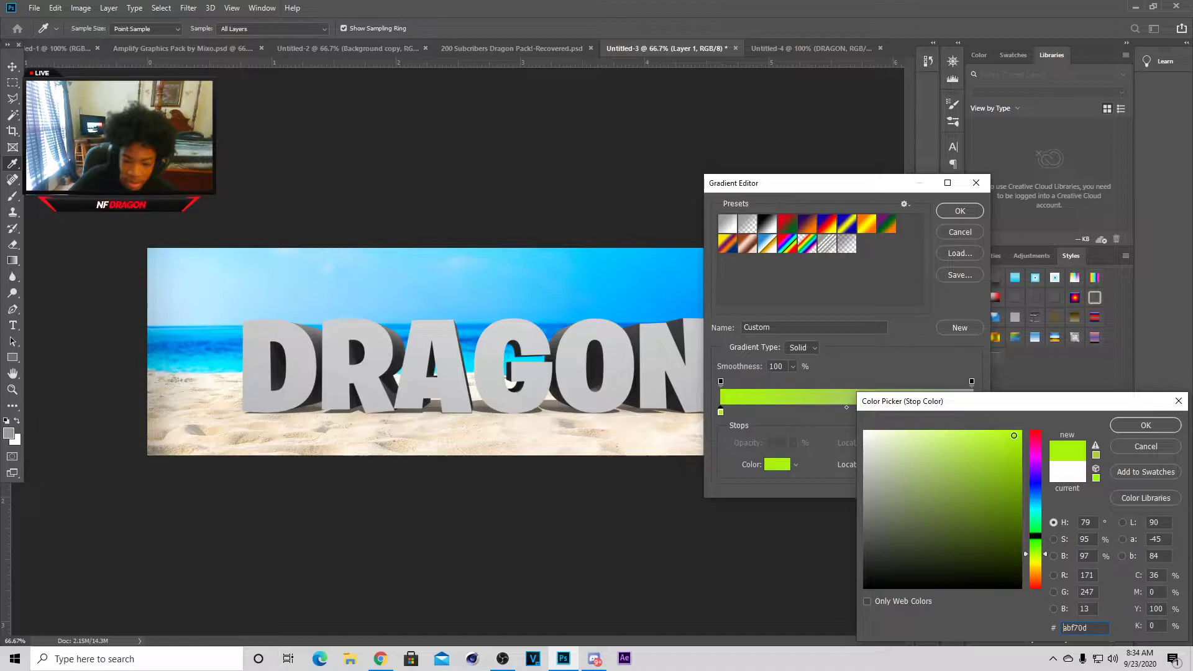
{"action": "type", "text": "5e8a00"}
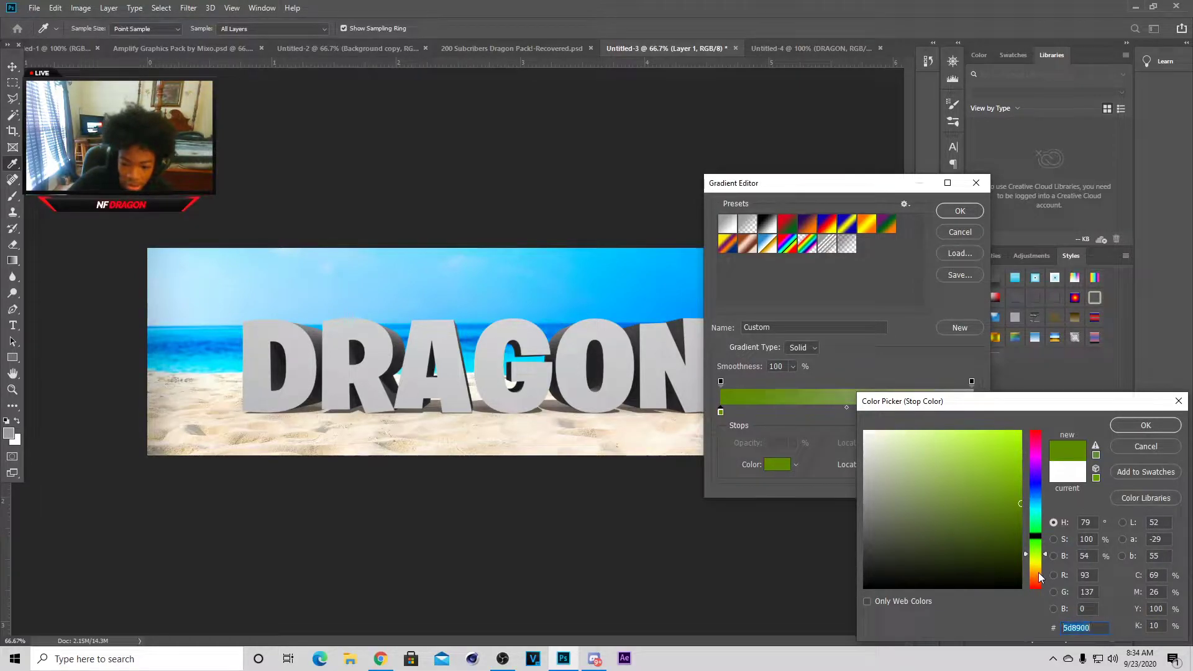
{"action": "left_click", "coordinate": [1037, 575]}
{"action": "left_click_drag", "start_coordinate": [1038, 577], "coordinate": [1031, 416]}
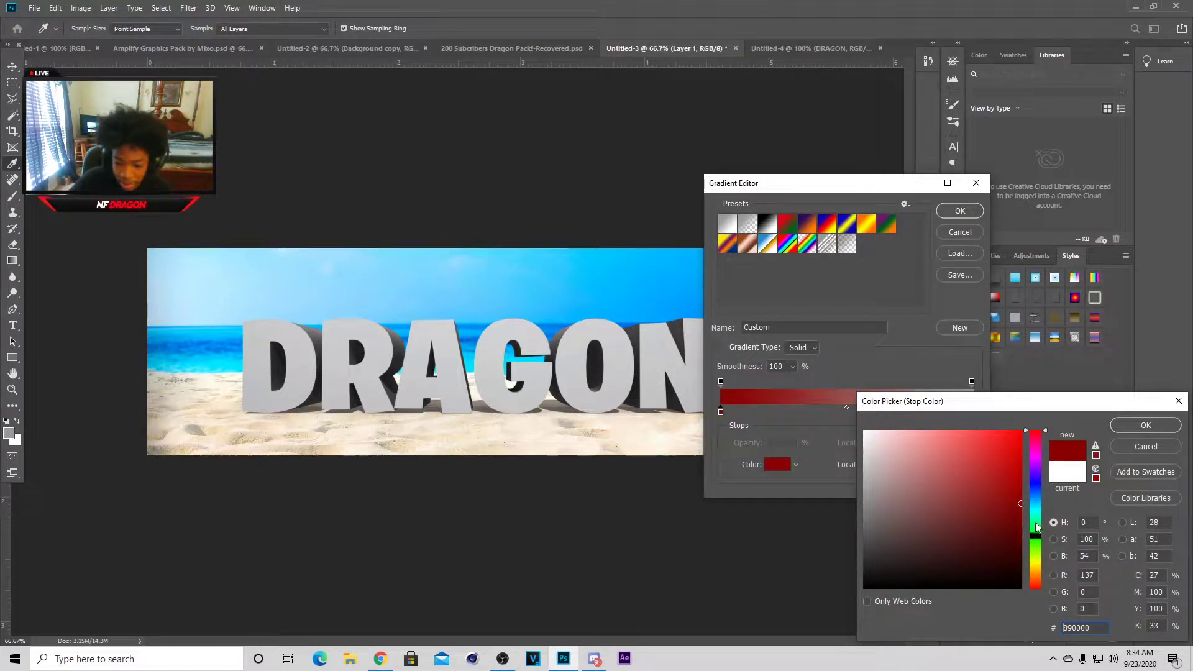
{"action": "left_click", "coordinate": [1037, 550]}
{"action": "left_click_drag", "start_coordinate": [1036, 550], "coordinate": [1034, 539]}
{"action": "type", "text": "4eff00"}
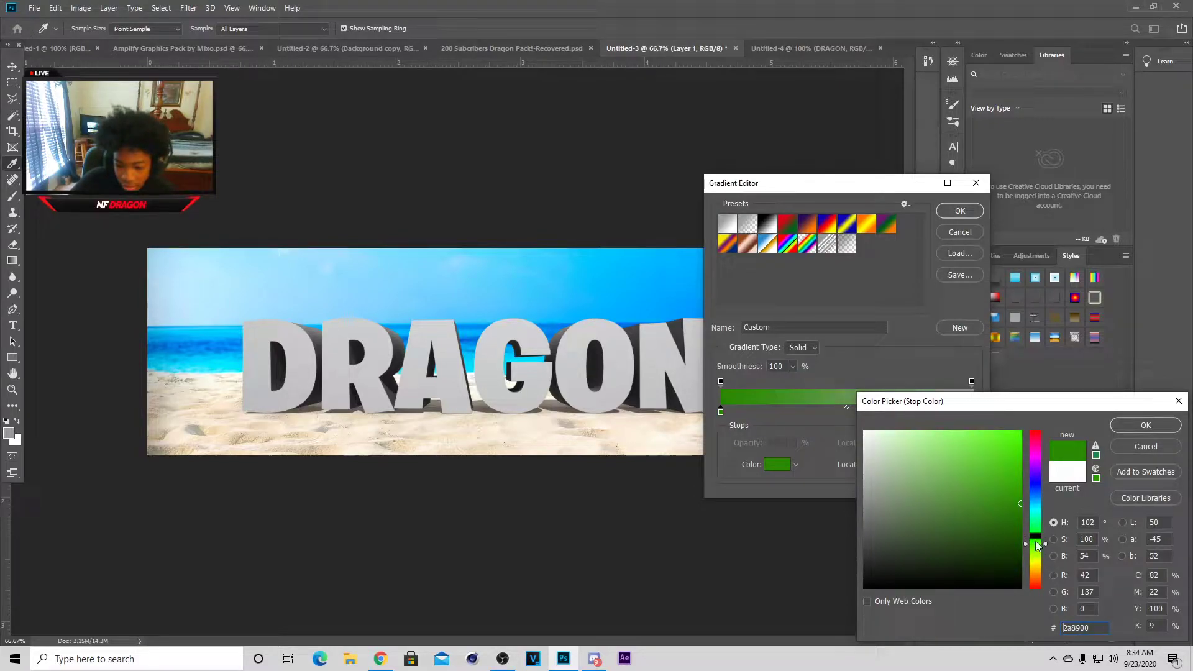
{"action": "left_click", "coordinate": [1116, 428]}
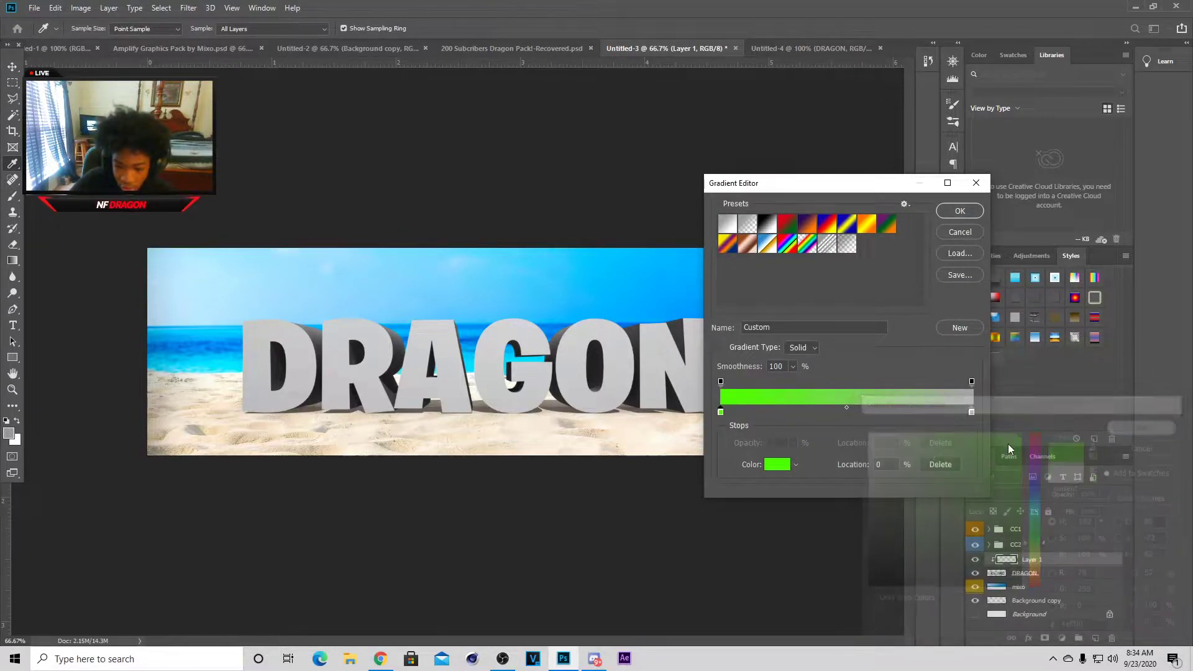
Step: Set the right stop to a darker green (34aa00) and accept the gradient
{"action": "double_click", "coordinate": [973, 413]}
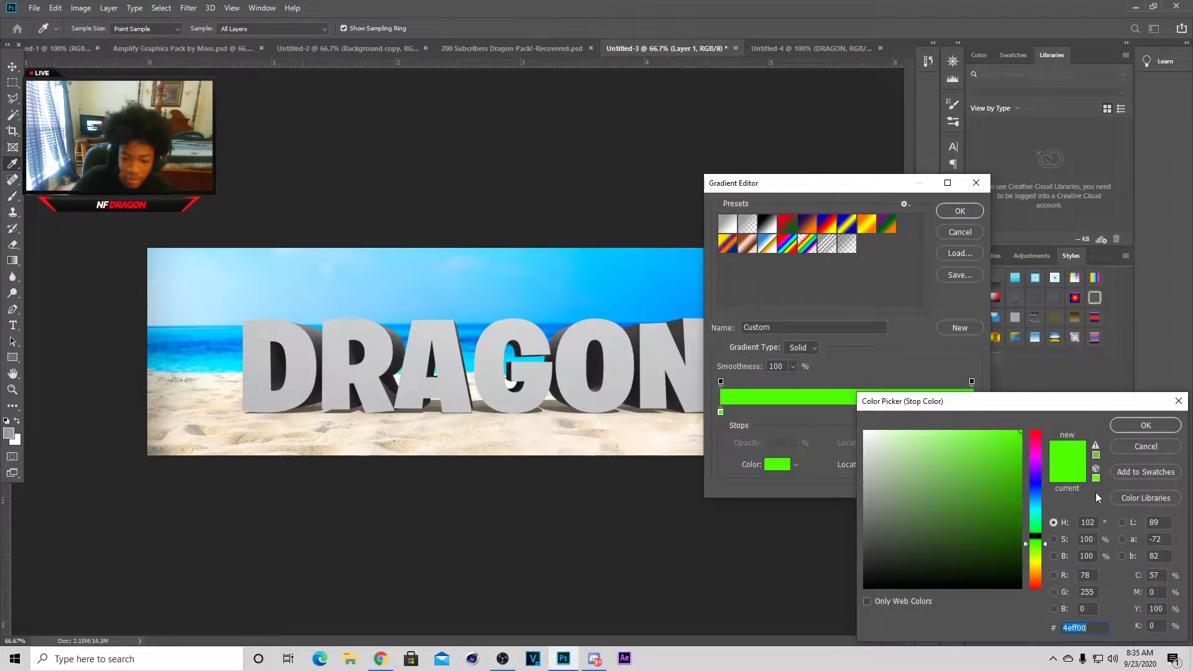
{"action": "left_click_drag", "start_coordinate": [1023, 463], "coordinate": [1023, 484]}
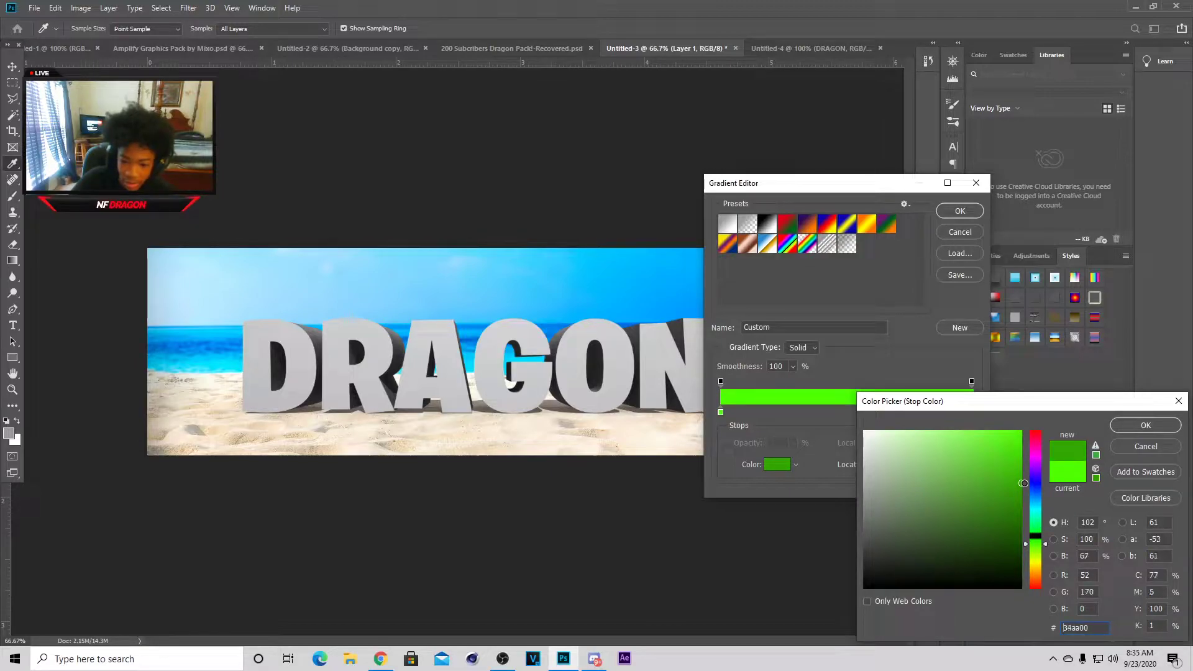
{"action": "left_click", "coordinate": [1147, 426]}
{"action": "left_click", "coordinate": [960, 211]}
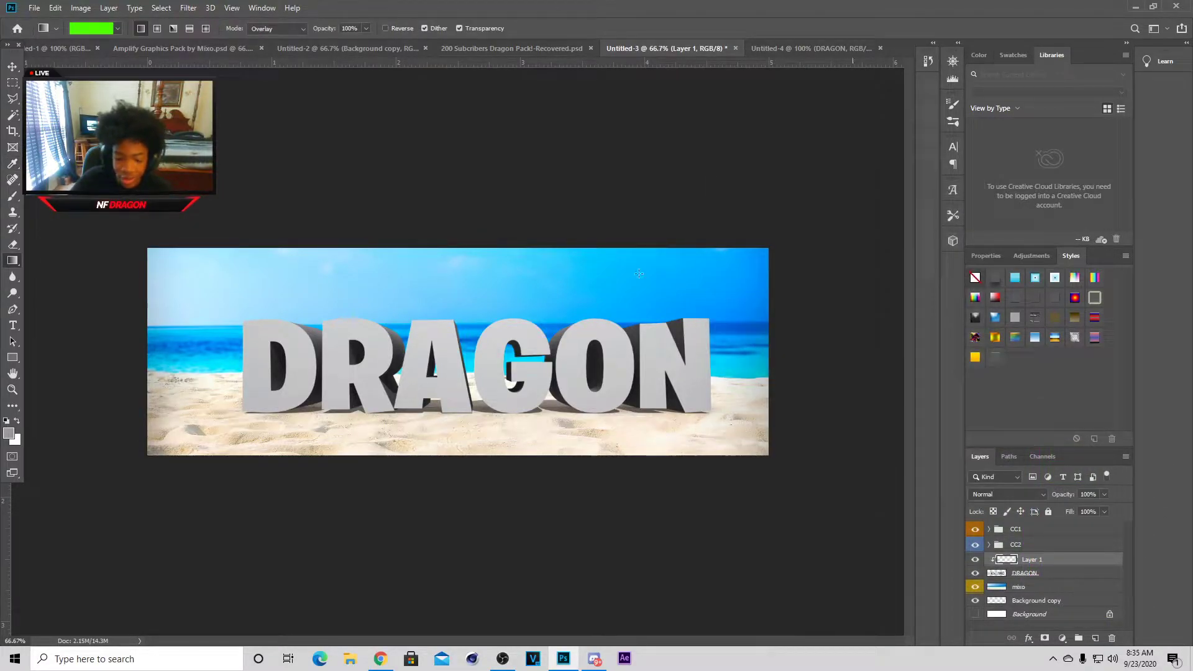
Step: Draw the green gradient on the clipped layer and set its blend mode to Overlay
{"action": "left_click_drag", "start_coordinate": [707, 359], "coordinate": [267, 363]}
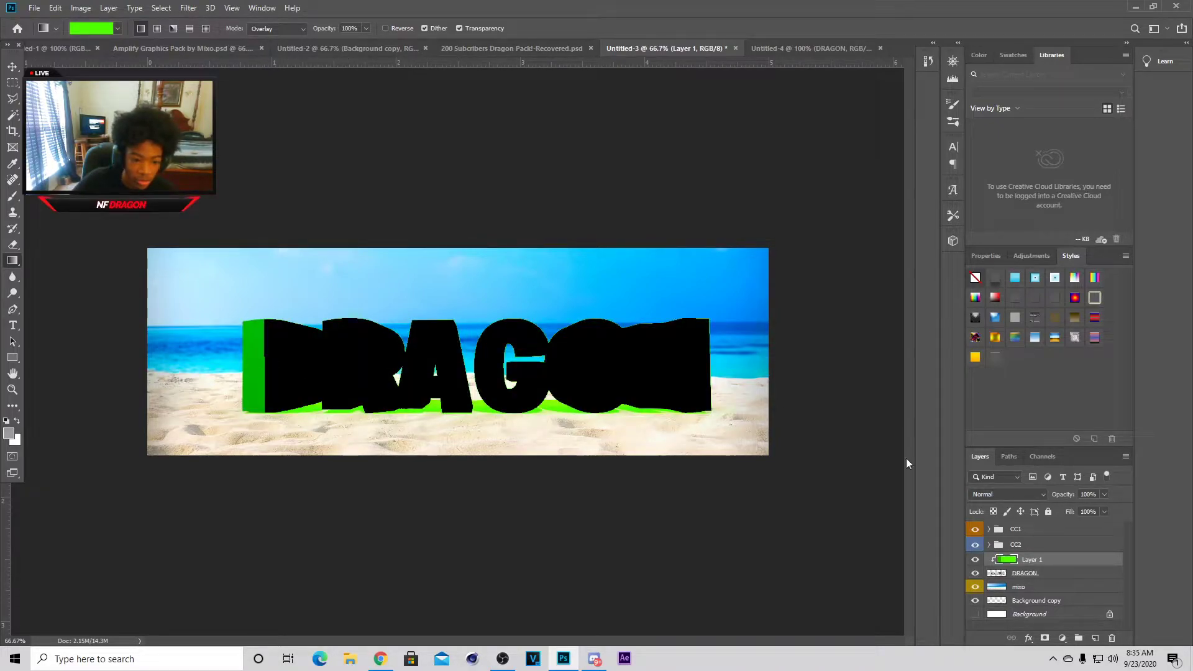
{"action": "right_click", "coordinate": [1080, 558]}
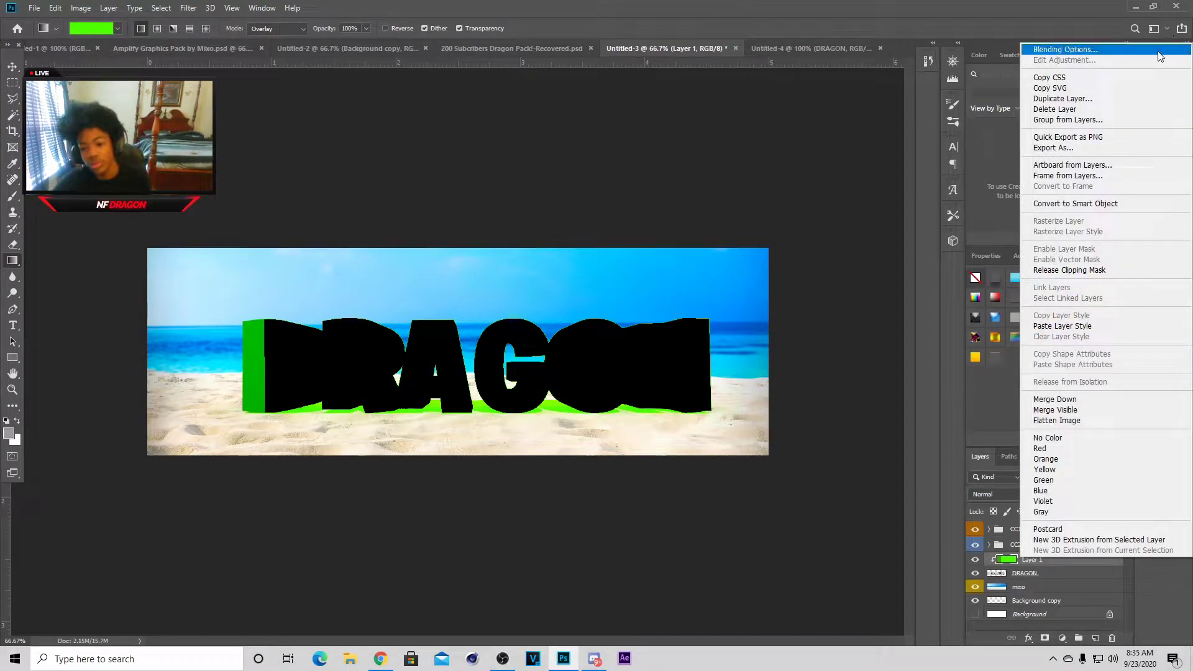
{"action": "left_click", "coordinate": [1160, 54]}
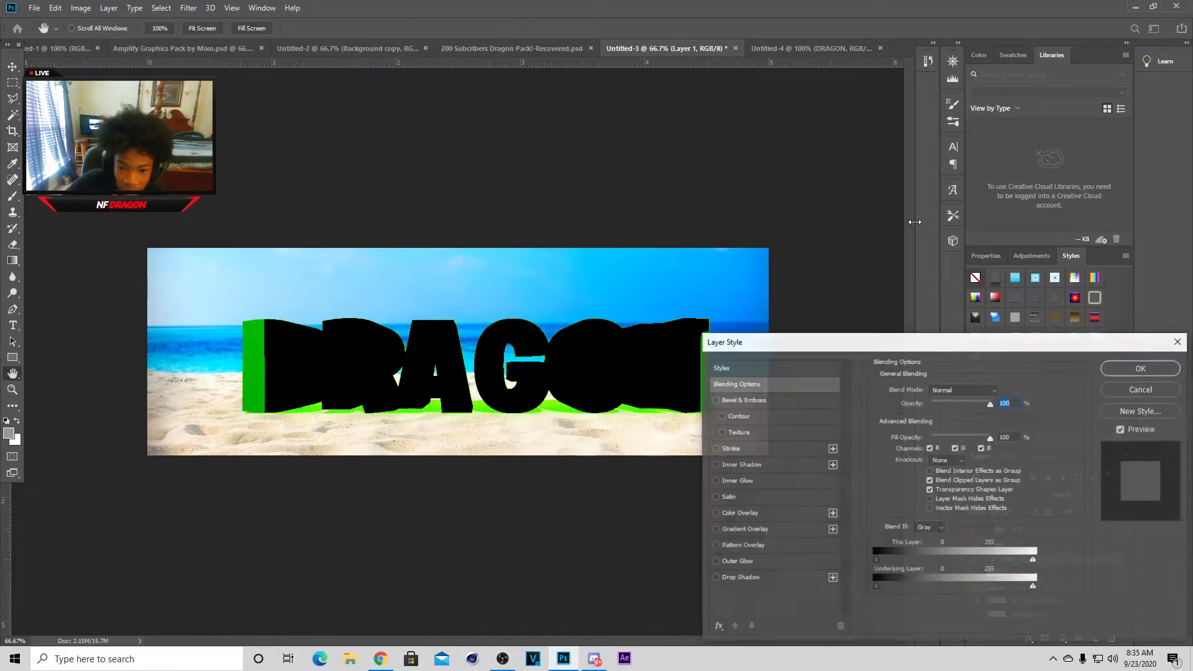
{"action": "left_click", "coordinate": [984, 393]}
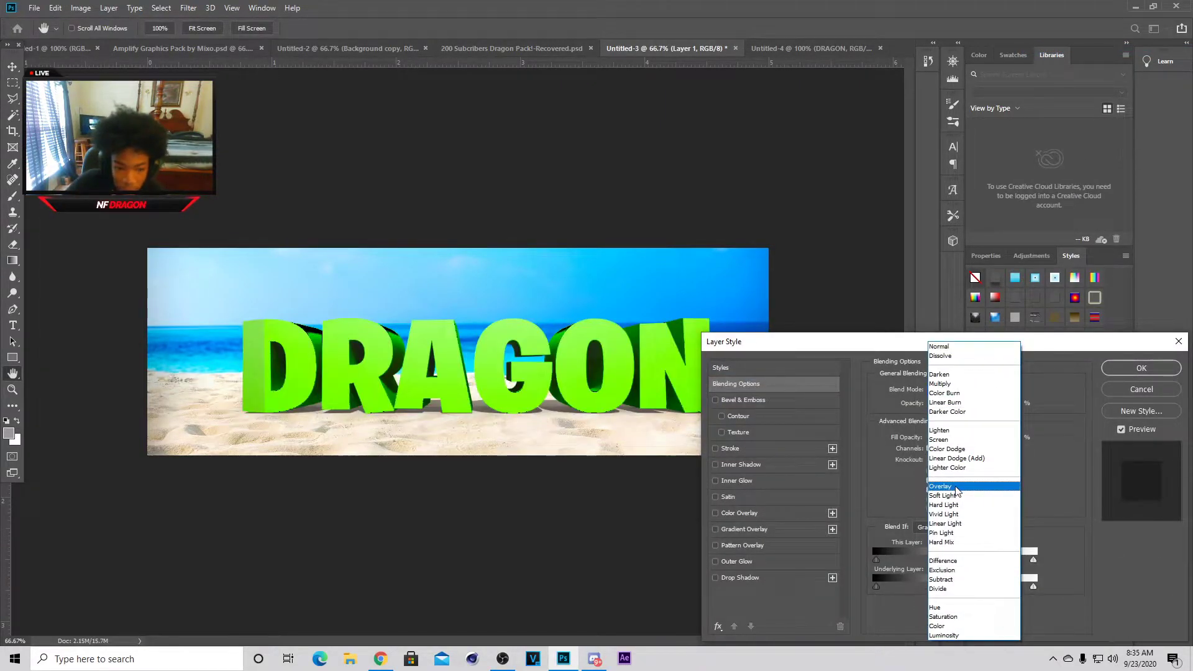
{"action": "left_click", "coordinate": [971, 483]}
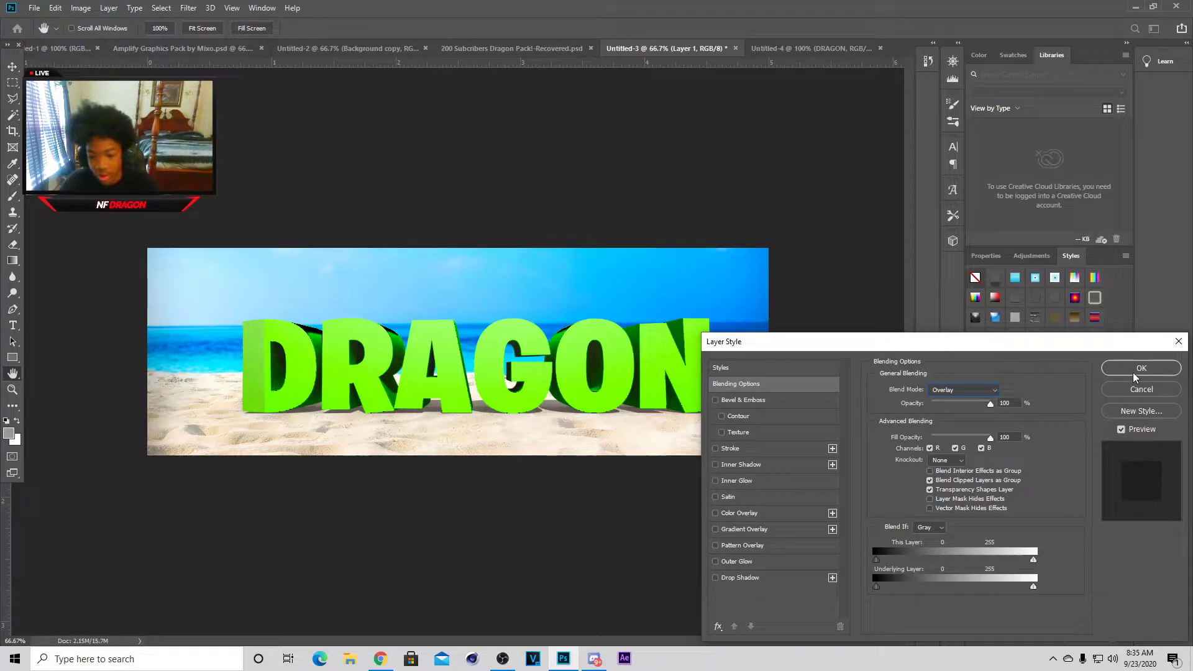
{"action": "left_click", "coordinate": [1140, 368]}
Step: Redraw the gradient across the DRAGON letters and raise the layer's fill to 86%
{"action": "left_click_drag", "start_coordinate": [218, 346], "coordinate": [246, 359]}
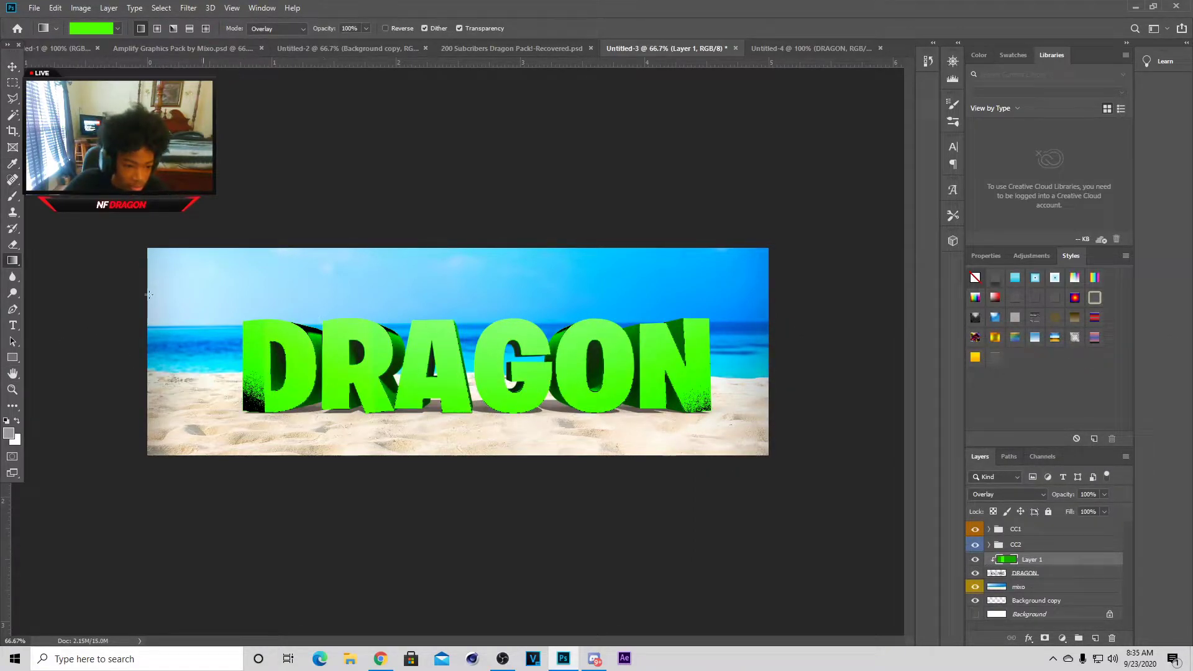
{"action": "left_click", "coordinate": [12, 66]}
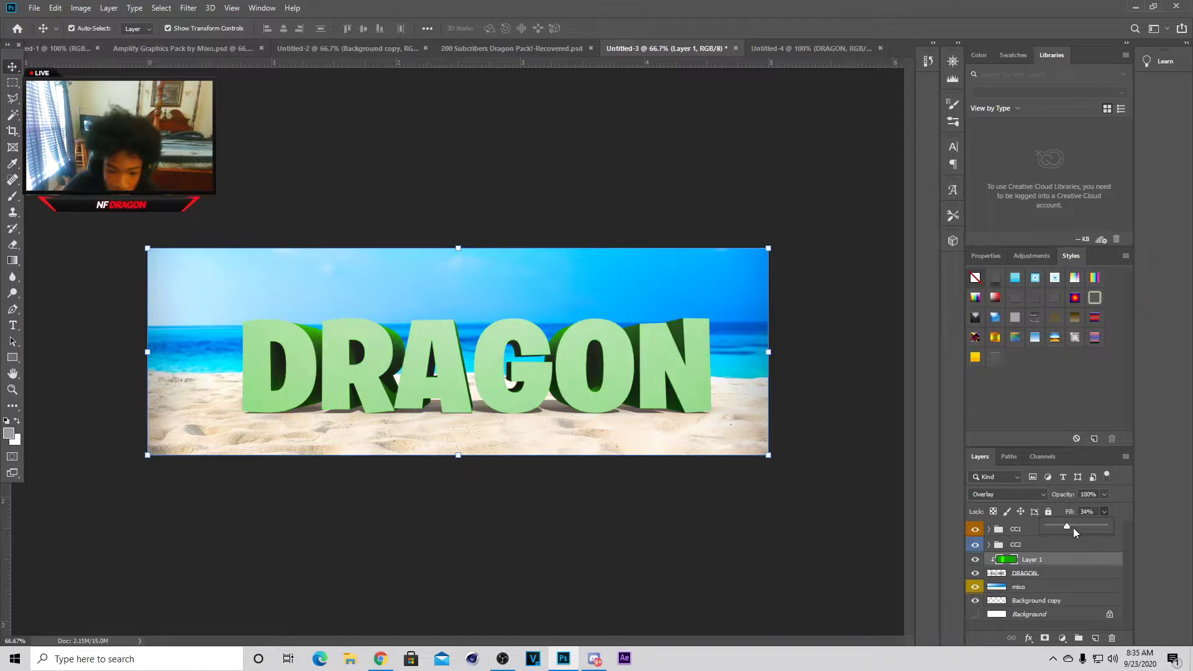
{"action": "left_click_drag", "start_coordinate": [1094, 528], "coordinate": [1092, 530]}
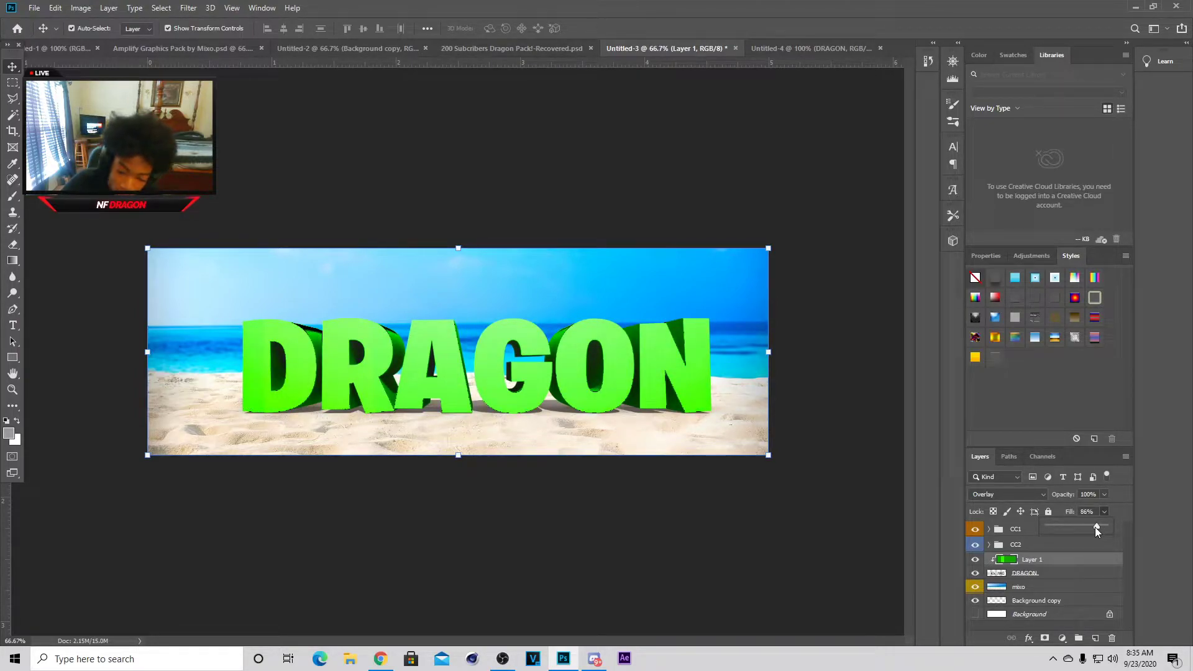
Step: Open Blending Options for the DRAGON text layer
{"action": "left_click", "coordinate": [1079, 574]}
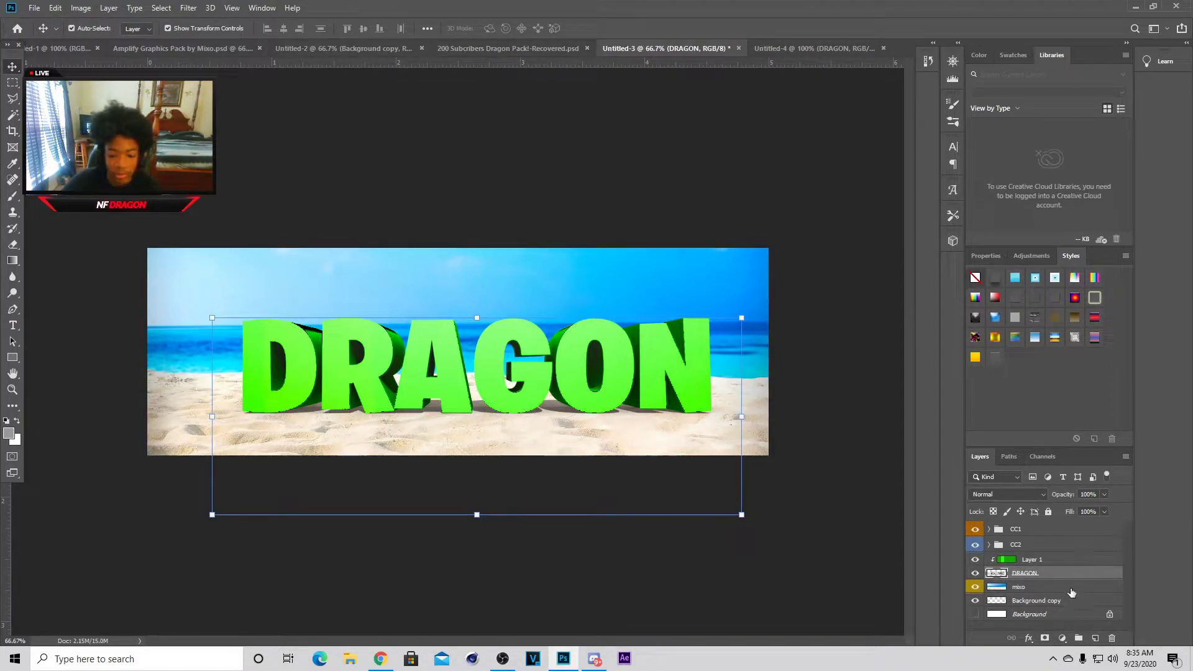
{"action": "right_click", "coordinate": [1075, 577]}
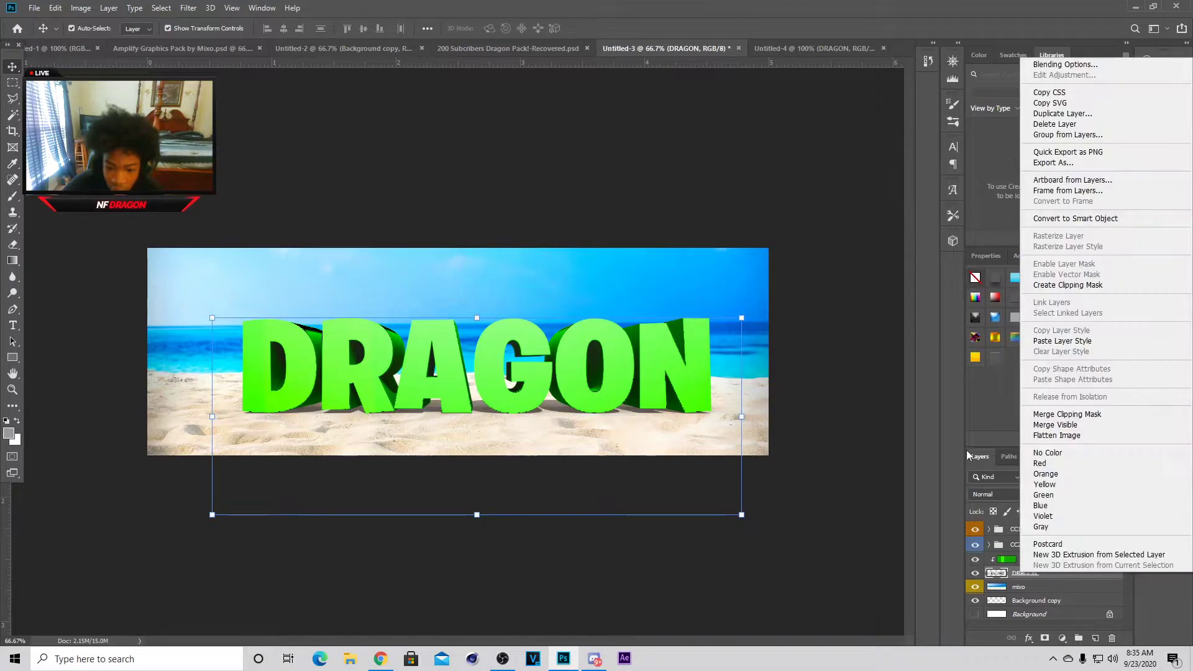
{"action": "left_click", "coordinate": [1125, 63]}
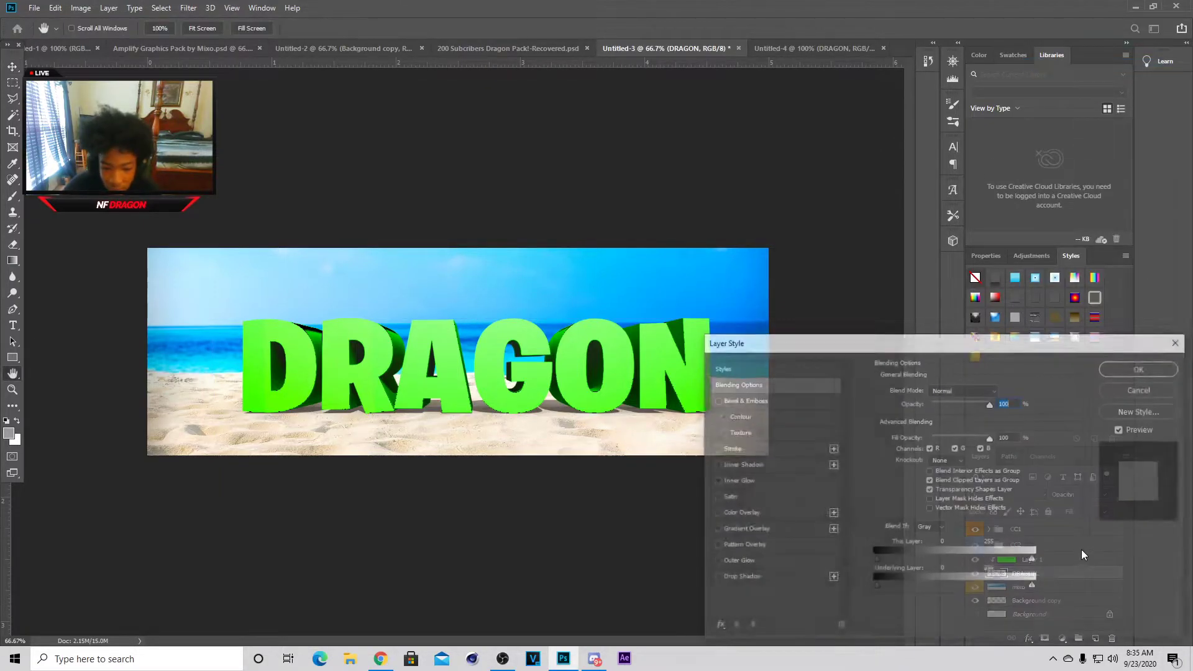
Step: Enable Contour and try Pillow Emboss and Stroke Emboss bevels with a 70 px size
{"action": "left_click", "coordinate": [738, 416]}
{"action": "left_click", "coordinate": [743, 400]}
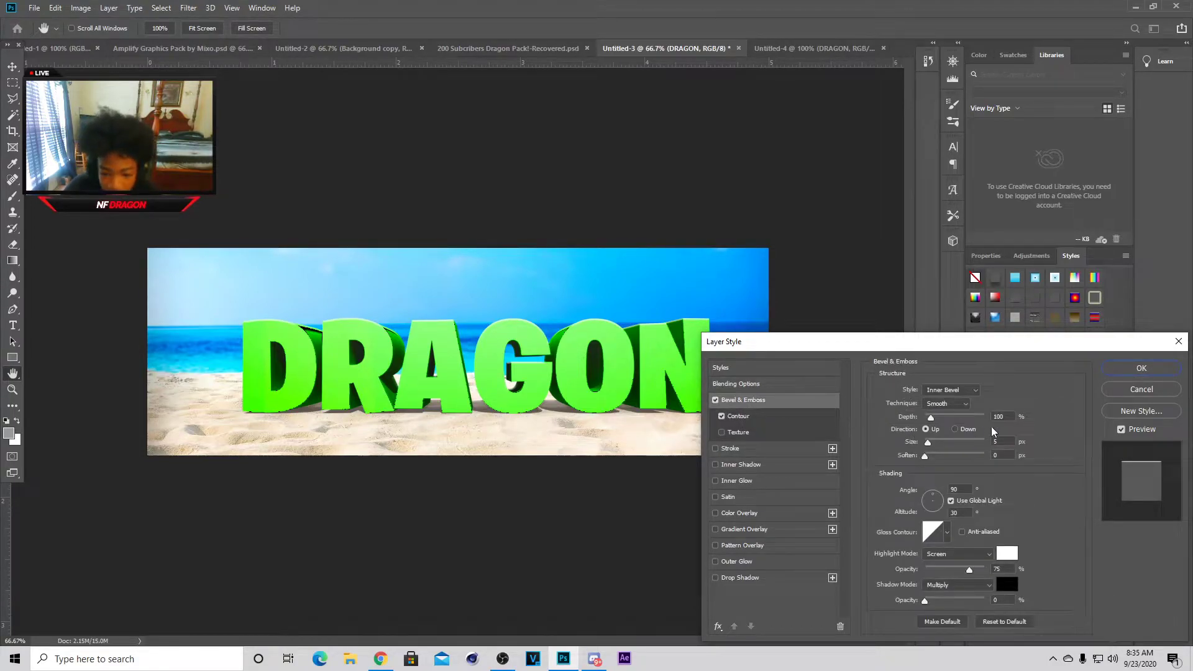
{"action": "left_click", "coordinate": [938, 403]}
{"action": "left_click", "coordinate": [944, 404]}
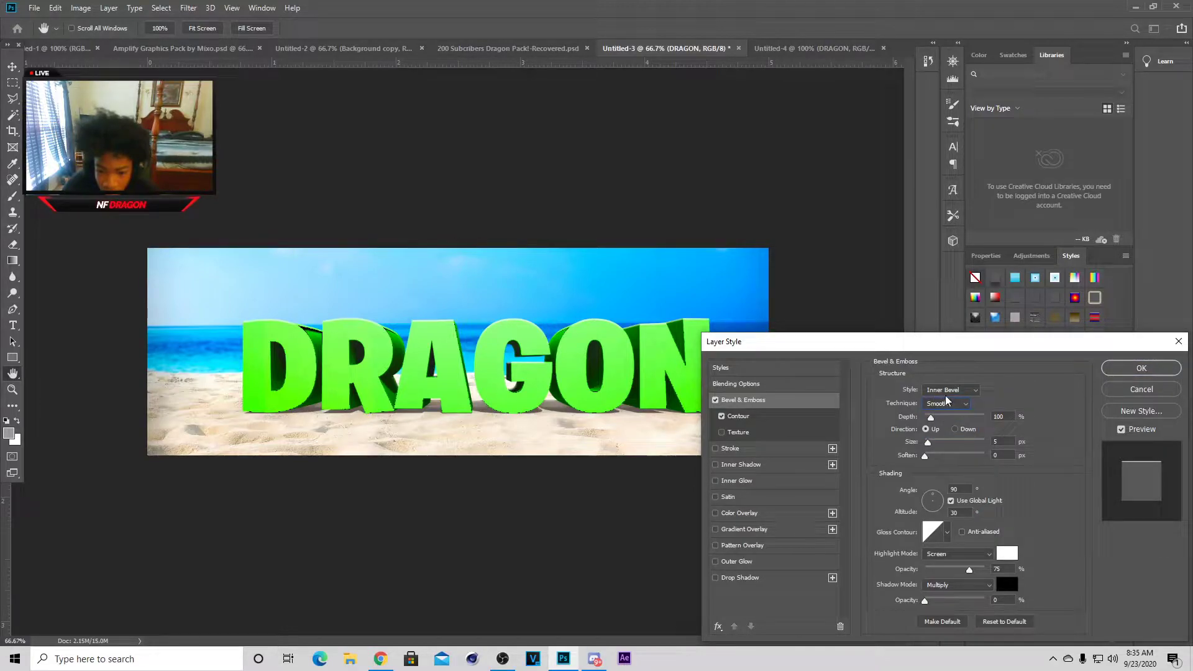
{"action": "left_click", "coordinate": [949, 390]}
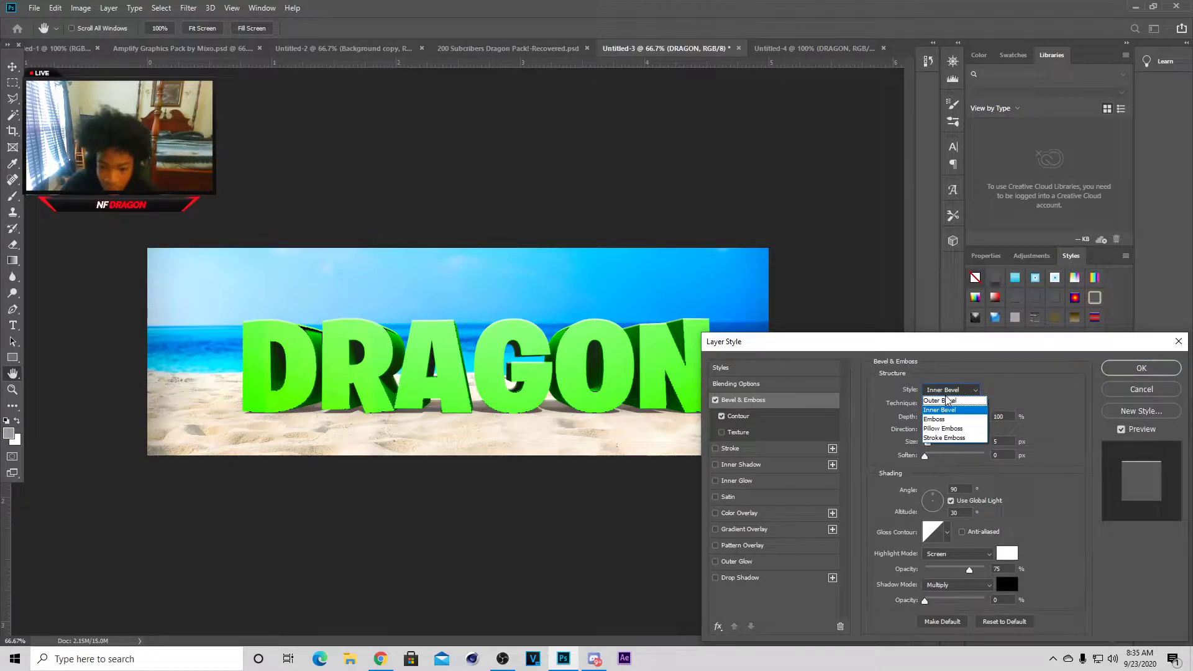
{"action": "left_click", "coordinate": [951, 430]}
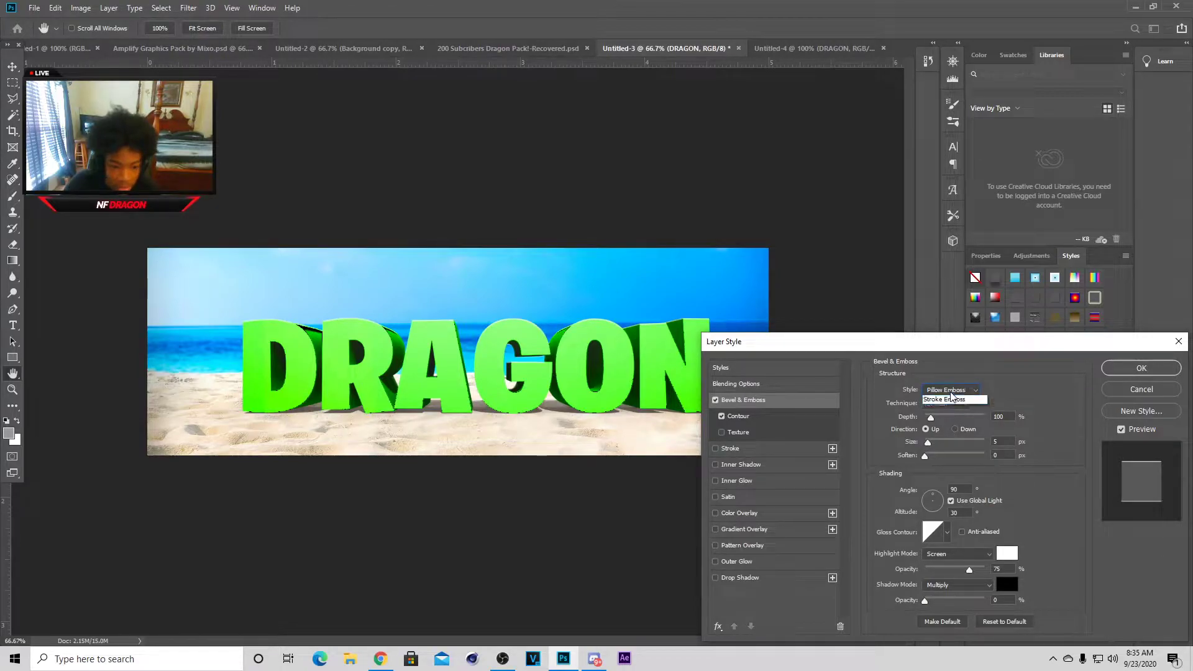
{"action": "left_click", "coordinate": [955, 437]}
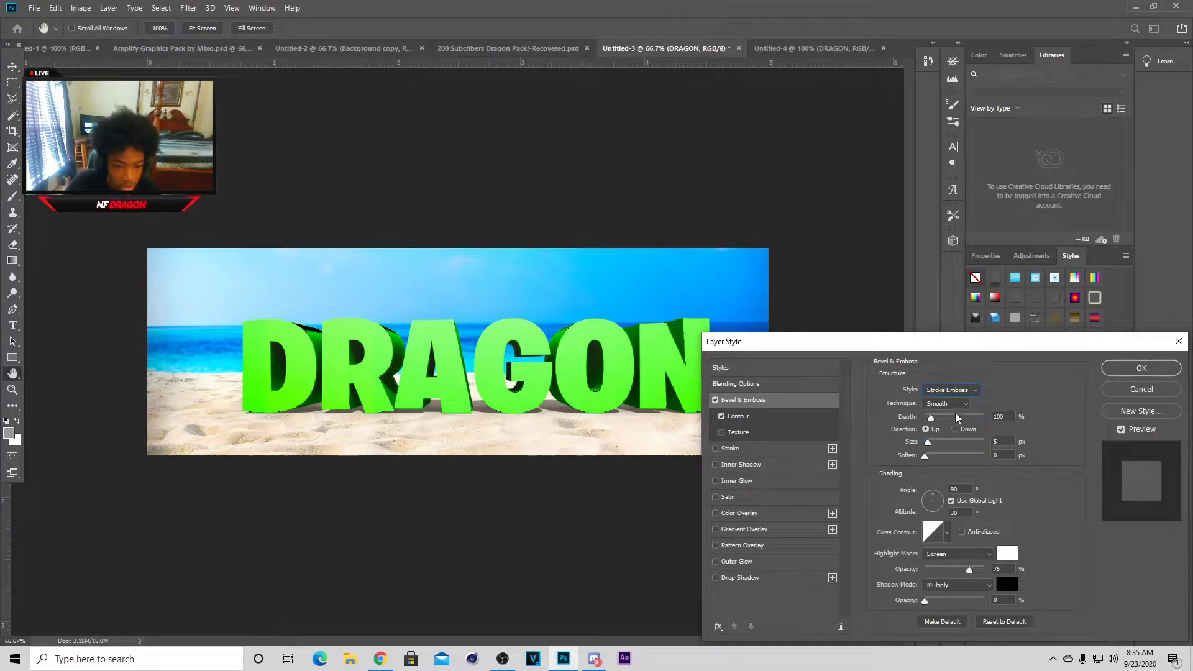
{"action": "left_click_drag", "start_coordinate": [926, 444], "coordinate": [936, 438]}
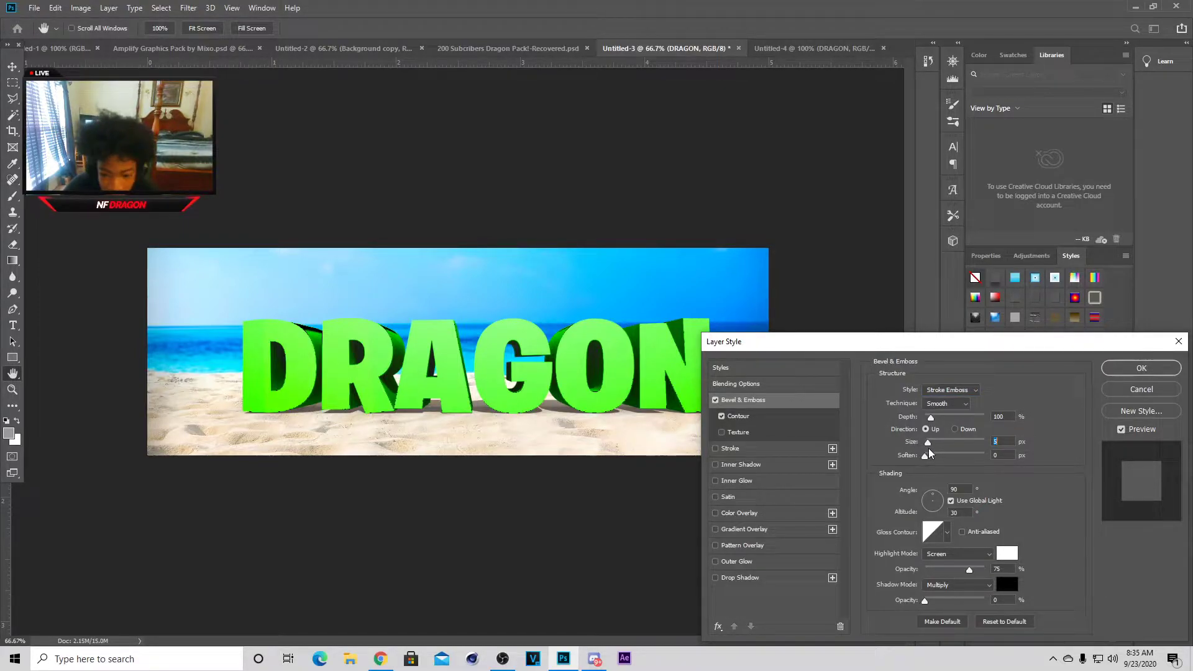
Step: Set the bevel to Inner Bevel with Chisel Hard technique and a much shallower depth
{"action": "left_click", "coordinate": [950, 390]}
{"action": "left_click", "coordinate": [945, 399]}
{"action": "left_click", "coordinate": [947, 413]}
{"action": "left_click", "coordinate": [949, 419]}
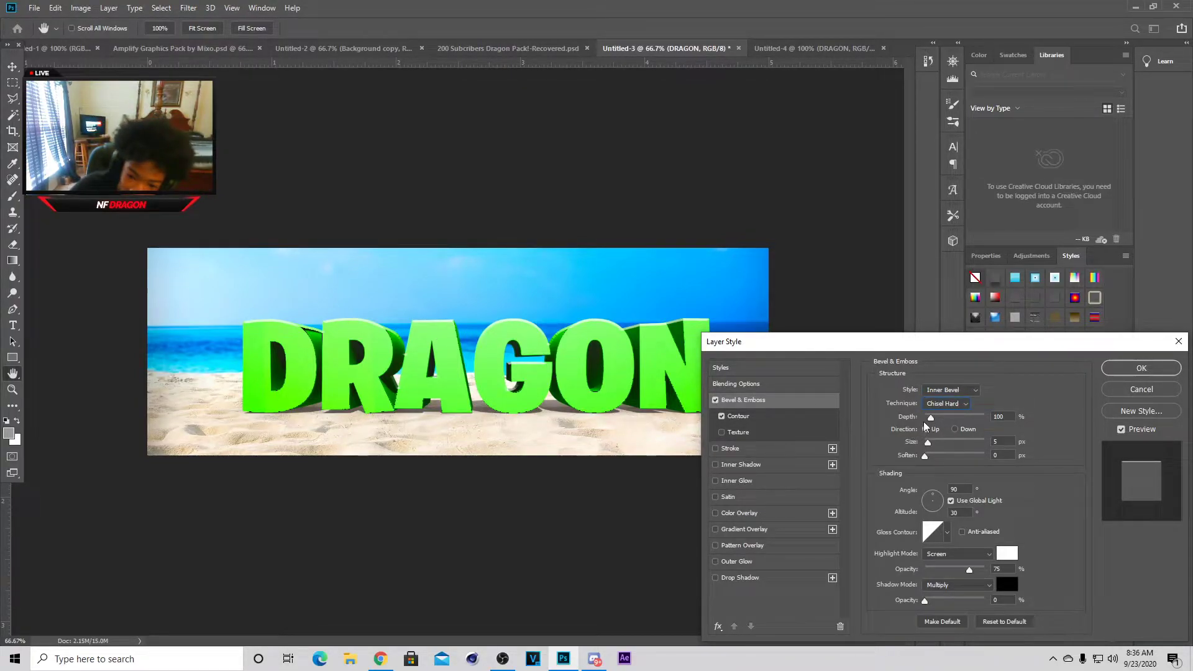
{"action": "left_click_drag", "start_coordinate": [931, 421], "coordinate": [926, 421]}
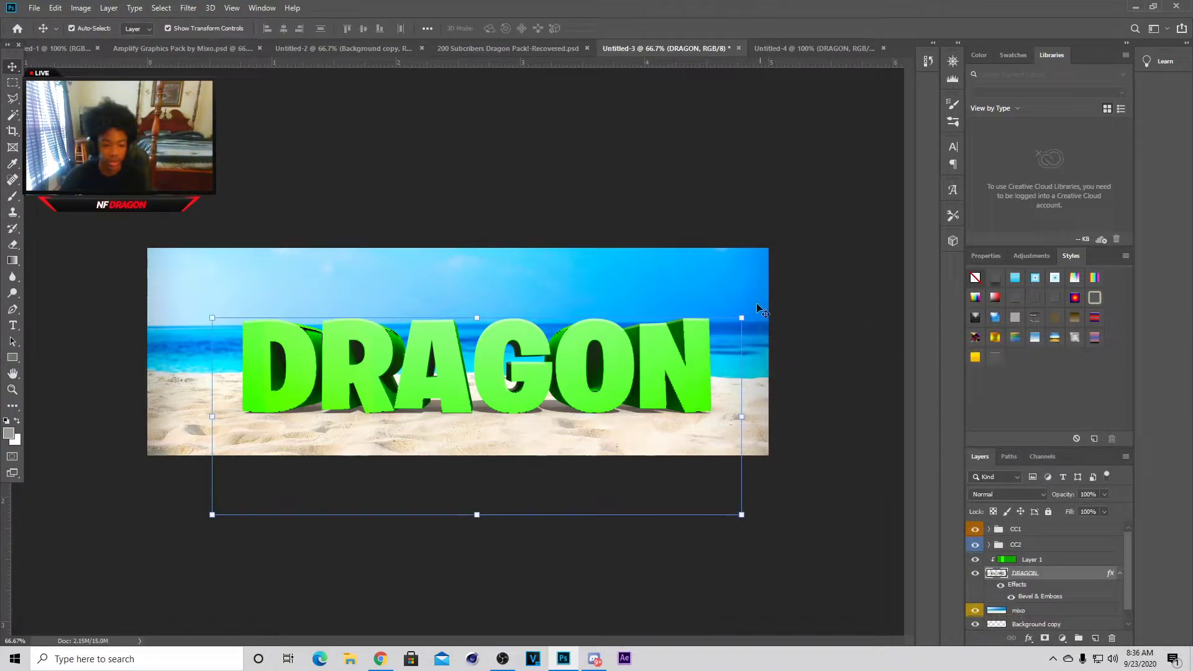
Step: In the Amplify Graphics Pack document, toggle mixo layer visibility to locate the palm leaves
{"action": "left_click", "coordinate": [535, 44]}
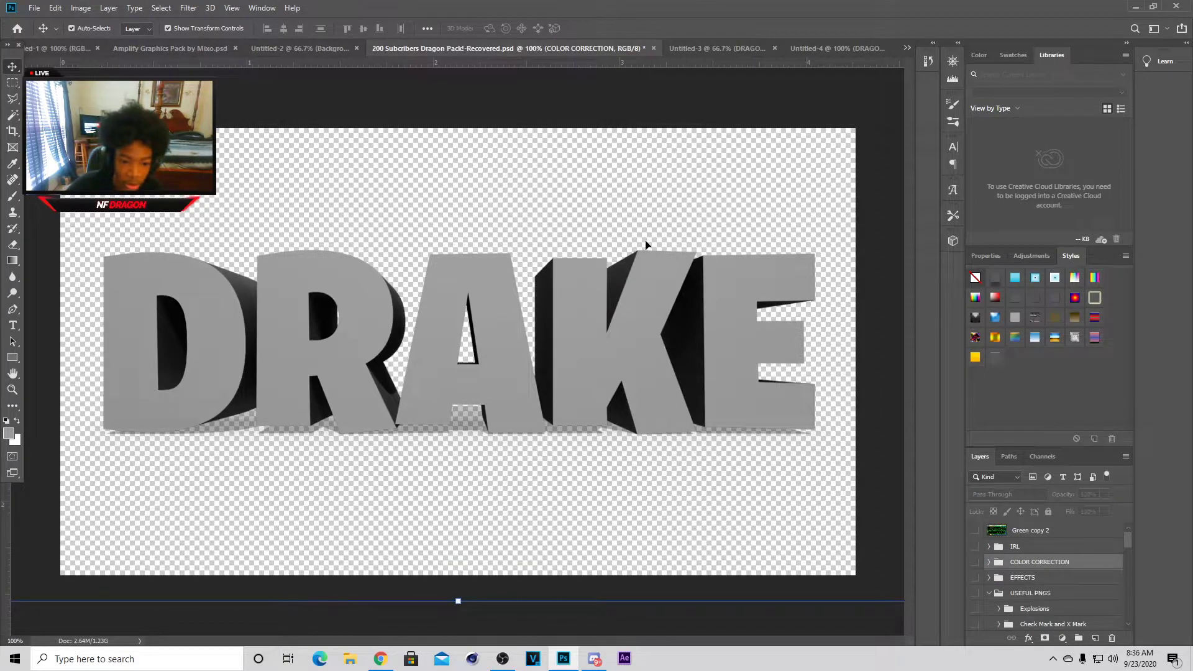
{"action": "left_click", "coordinate": [298, 46]}
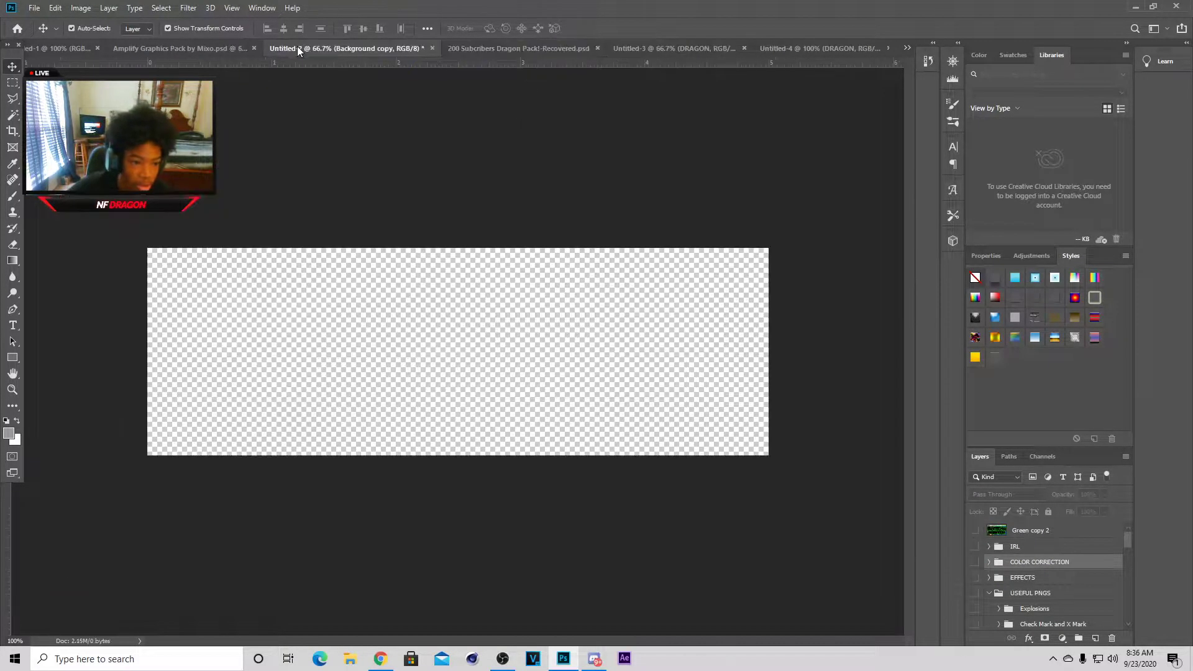
{"action": "left_click", "coordinate": [222, 47]}
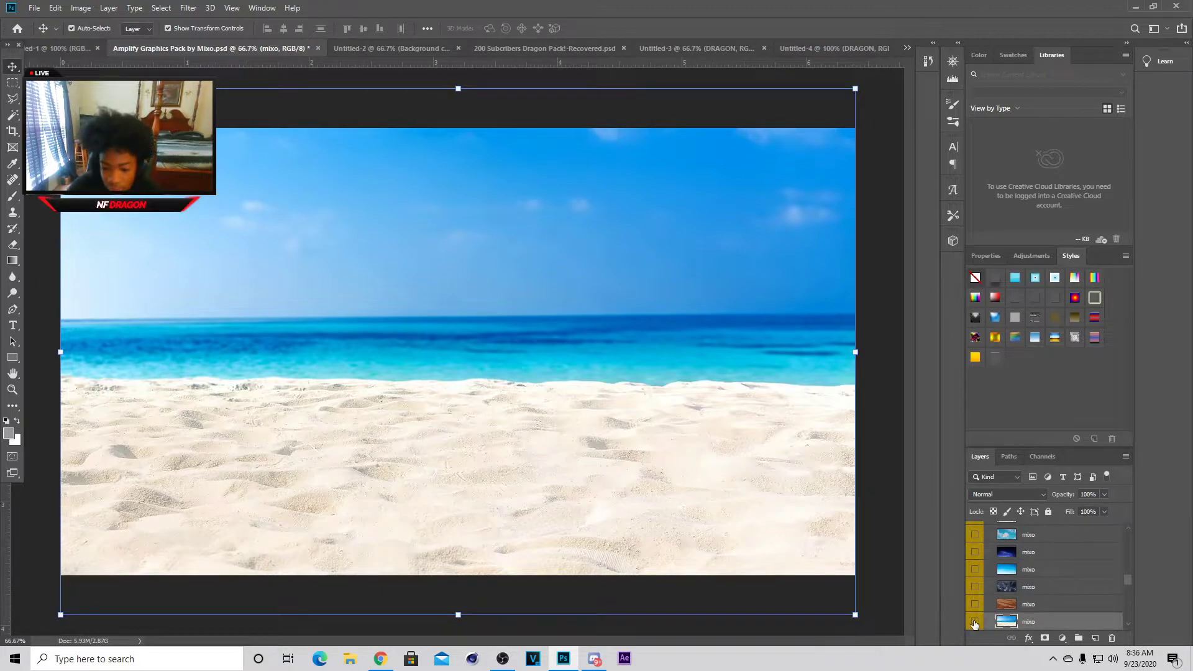
{"action": "left_click", "coordinate": [974, 622]}
{"action": "scroll", "coordinate": [979, 596], "scroll_direction": "up", "scroll_amount": 3}
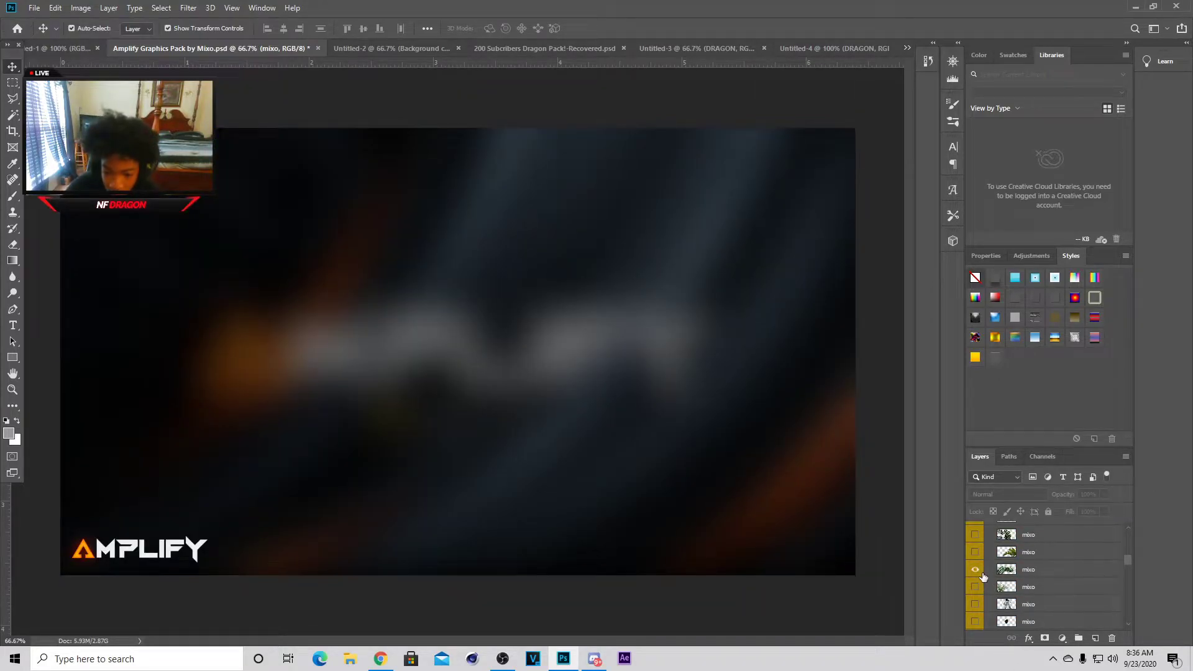
{"action": "left_click", "coordinate": [979, 572]}
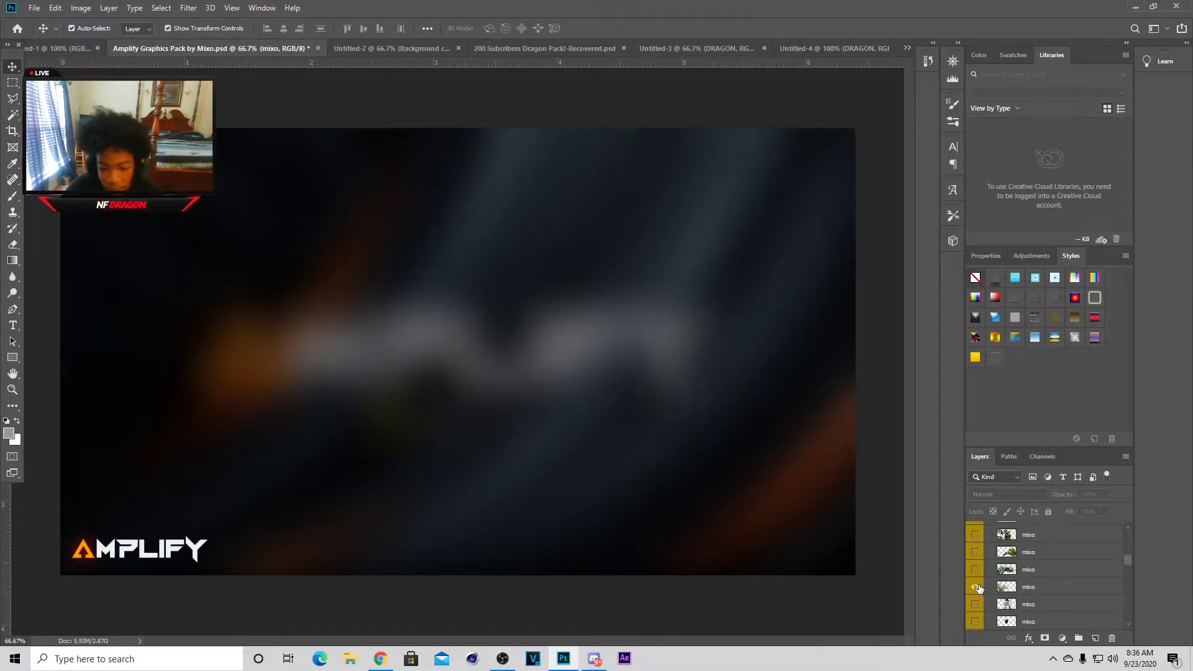
{"action": "left_click", "coordinate": [978, 587]}
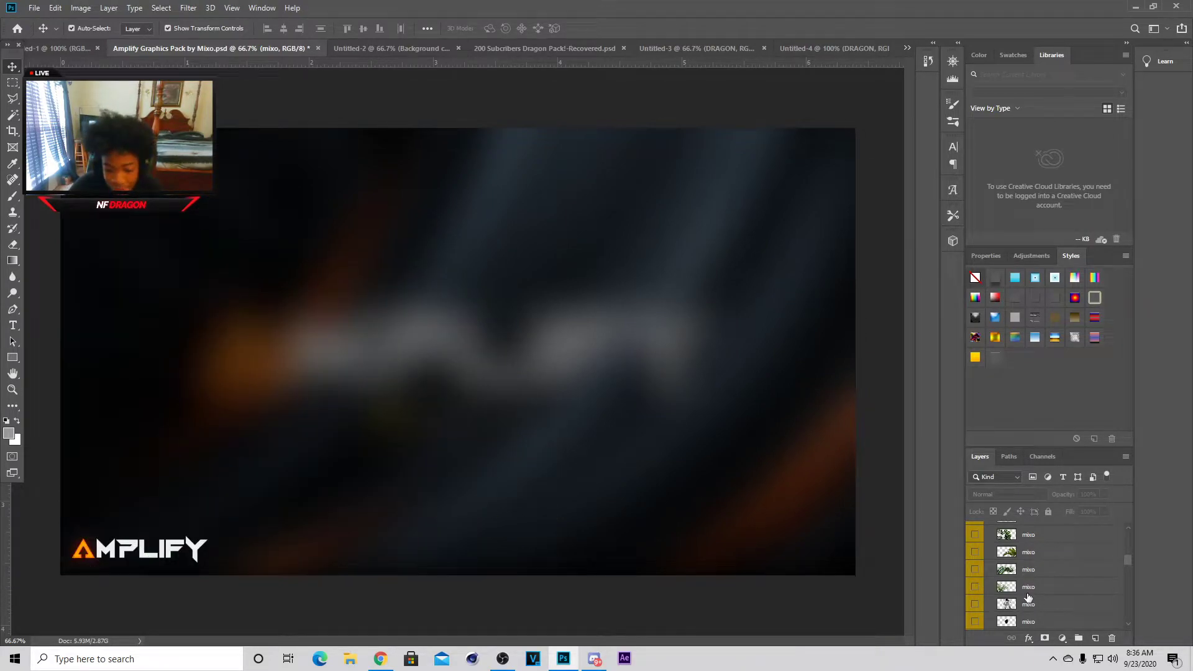
Step: Drag the visible palm-leaf mixo layer into the DRAGON banner document
{"action": "left_click", "coordinate": [1028, 594]}
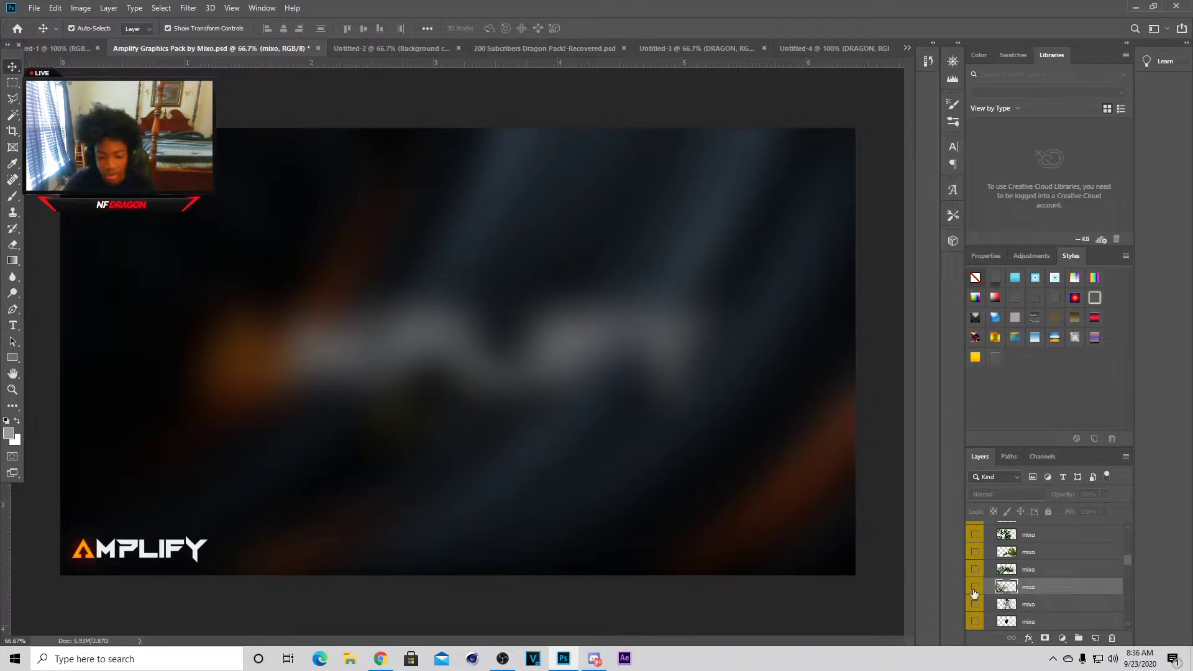
{"action": "left_click", "coordinate": [974, 589]}
{"action": "left_click_drag", "start_coordinate": [89, 437], "coordinate": [253, 440]}
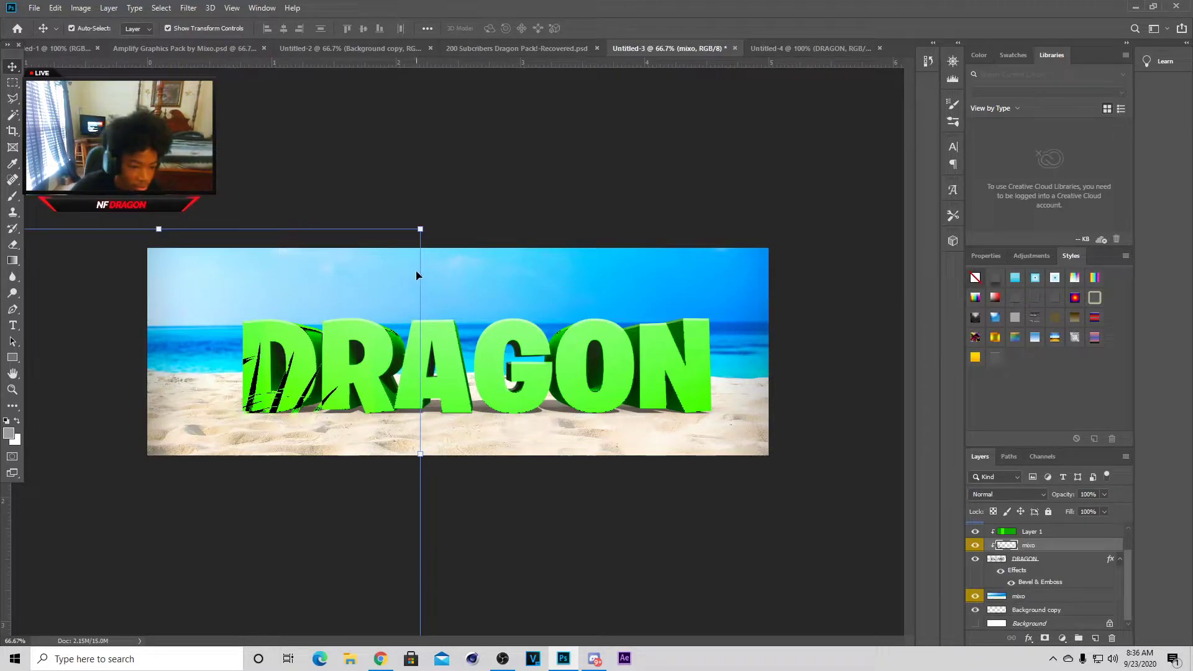
Step: Unclip the palm leaves below DRAGON and rotate them toward the banner's left side
{"action": "scroll", "coordinate": [1052, 548], "scroll_direction": "up", "scroll_amount": 1}
{"action": "left_click_drag", "start_coordinate": [1007, 559], "coordinate": [1019, 596]}
{"action": "left_click_drag", "start_coordinate": [299, 480], "coordinate": [278, 388]}
{"action": "left_click_drag", "start_coordinate": [409, 104], "coordinate": [348, 79]}
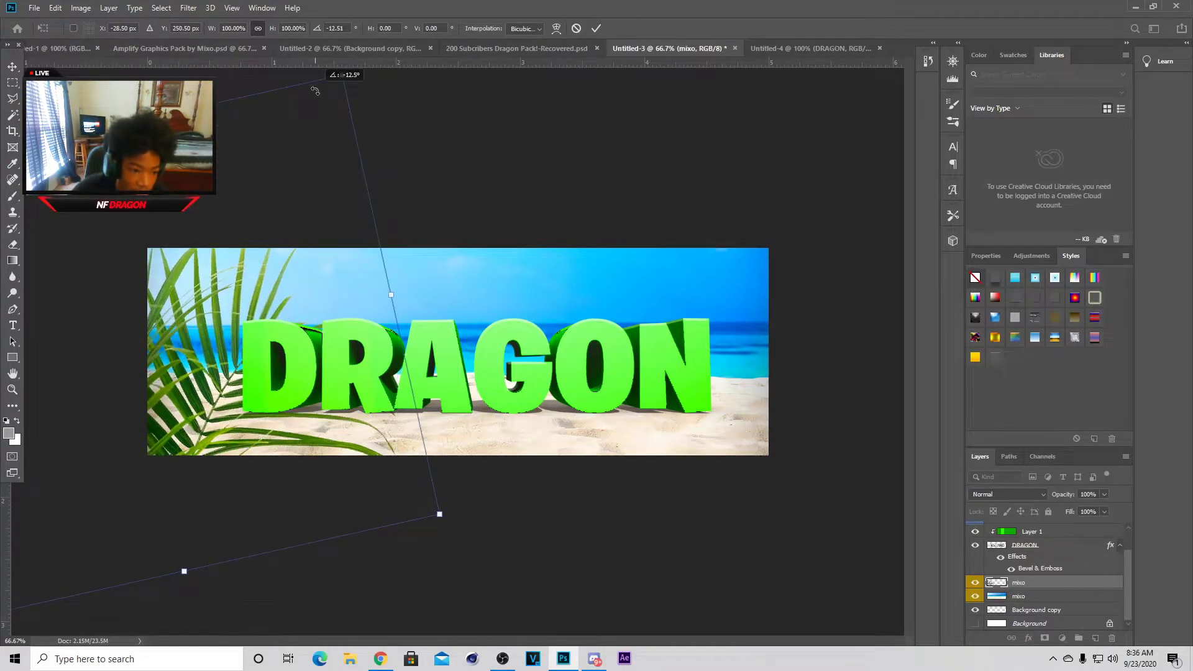
{"action": "left_click_drag", "start_coordinate": [279, 275], "coordinate": [192, 259]}
{"action": "left_click_drag", "start_coordinate": [291, 240], "coordinate": [259, 137]}
{"action": "left_click", "coordinate": [596, 28]}
Step: Raise the palm layer in the stack, scale it to about 80% and angle it along the left edge
{"action": "left_click_drag", "start_coordinate": [1034, 582], "coordinate": [1026, 553]}
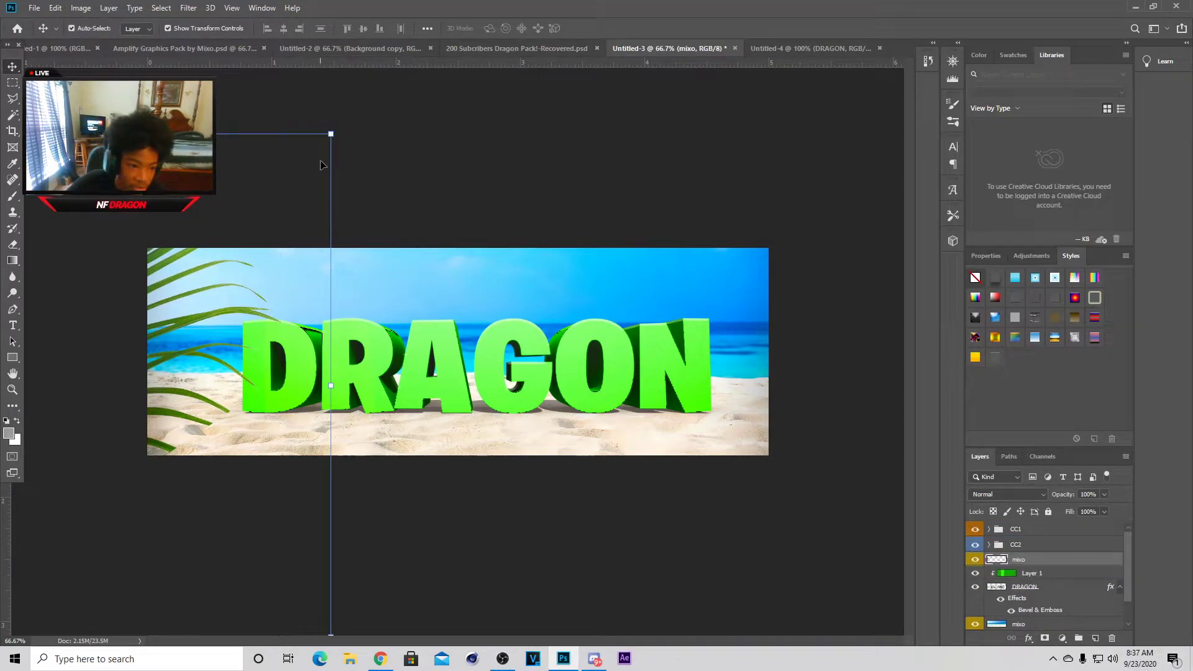
{"action": "left_click_drag", "start_coordinate": [331, 133], "coordinate": [220, 160]}
{"action": "left_click_drag", "start_coordinate": [192, 280], "coordinate": [238, 278]}
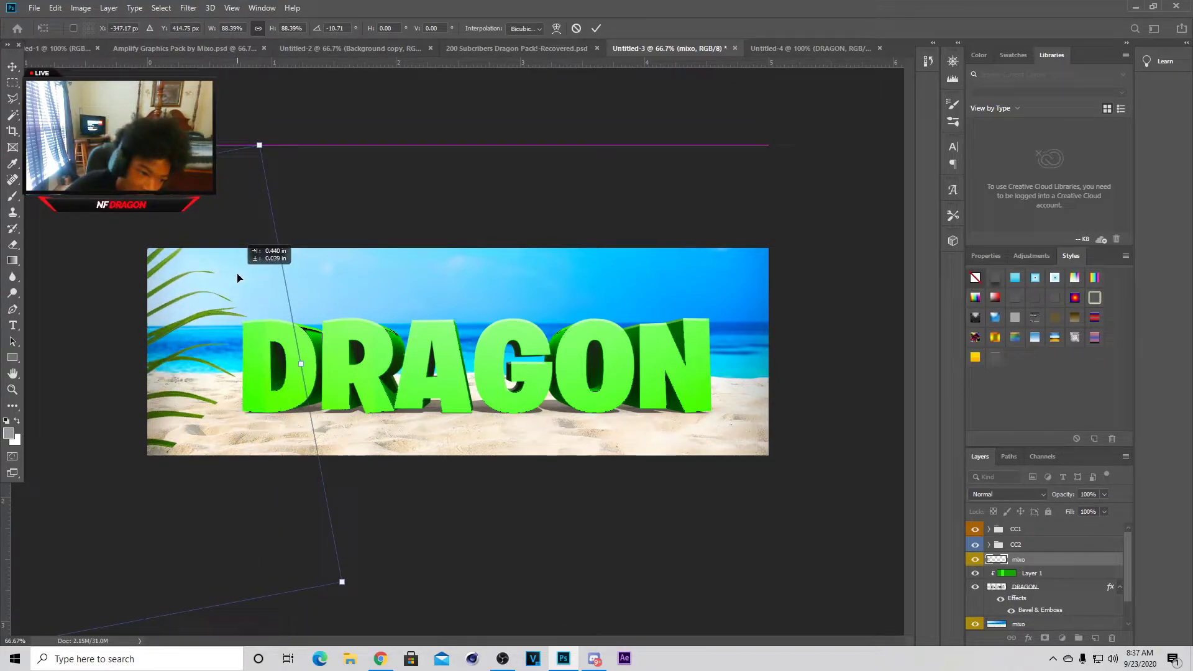
{"action": "left_click_drag", "start_coordinate": [259, 144], "coordinate": [211, 202]}
{"action": "left_click_drag", "start_coordinate": [192, 327], "coordinate": [231, 287]}
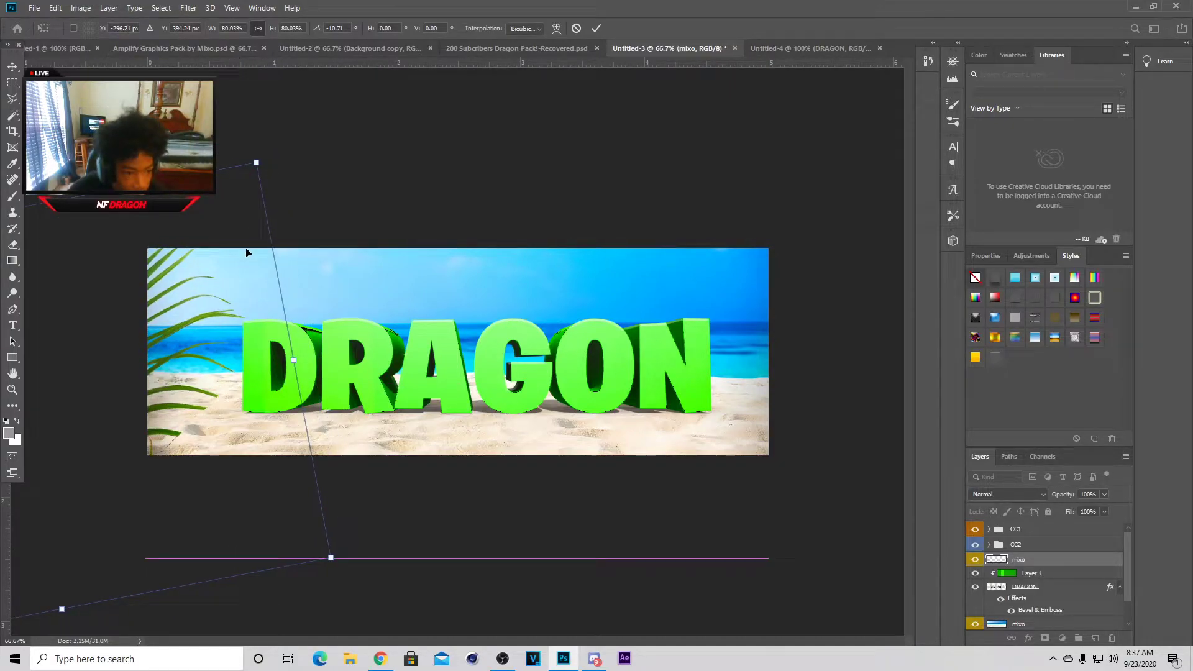
{"action": "left_click_drag", "start_coordinate": [278, 149], "coordinate": [373, 401]}
{"action": "left_click_drag", "start_coordinate": [234, 468], "coordinate": [208, 414]}
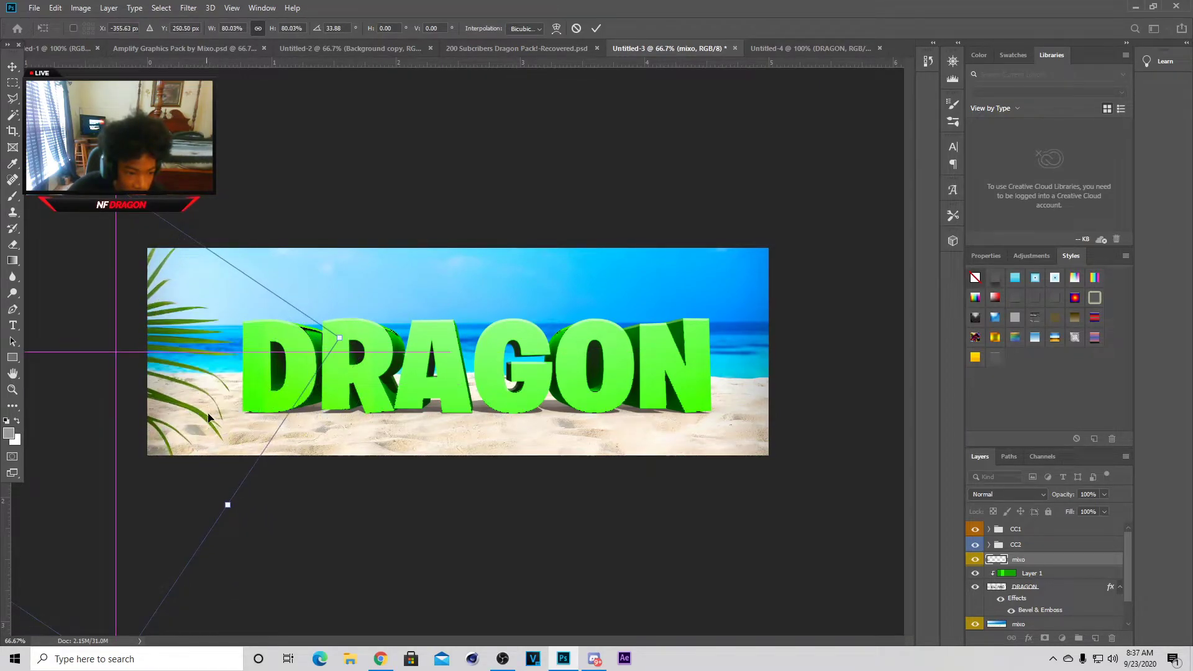
{"action": "left_click_drag", "start_coordinate": [357, 462], "coordinate": [266, 569]}
{"action": "left_click_drag", "start_coordinate": [138, 481], "coordinate": [174, 425]}
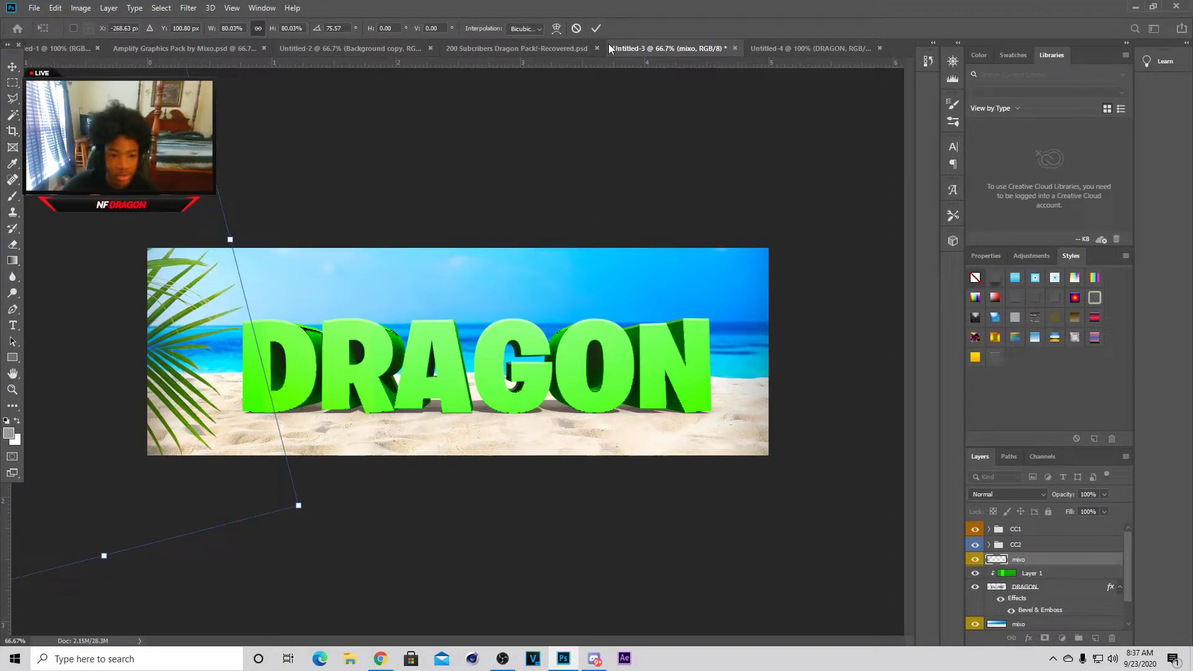
{"action": "left_click", "coordinate": [596, 28]}
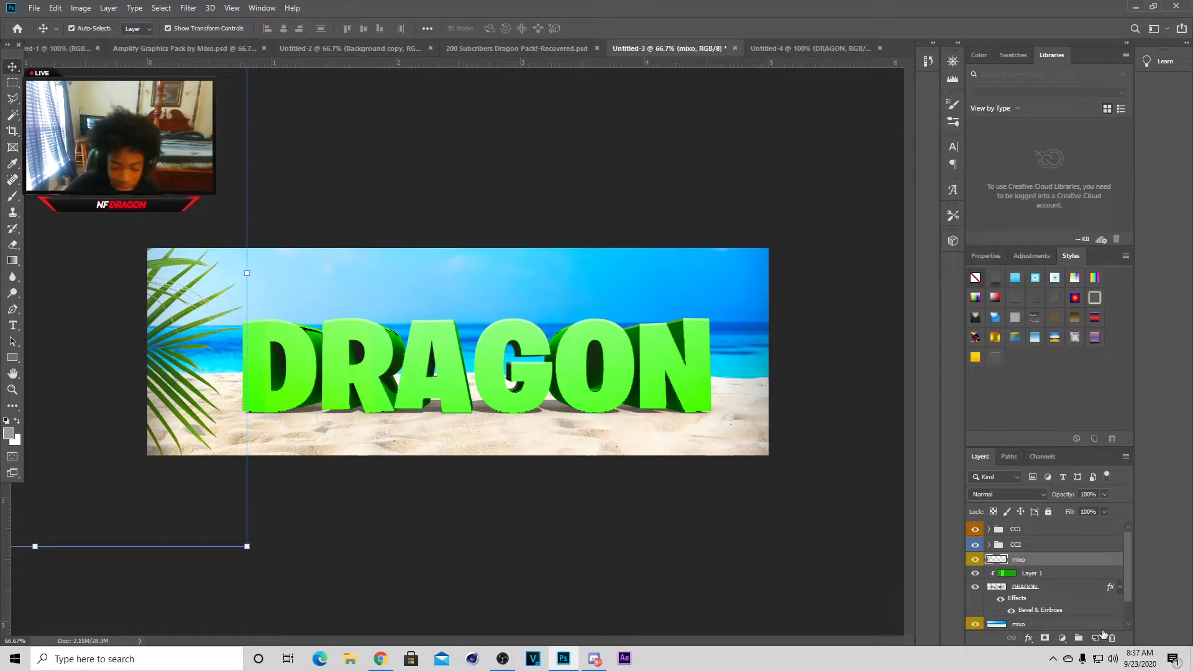
Step: Select Layer 1 and DRAGON together and put them in a new group
{"action": "left_click", "coordinate": [1048, 590]}
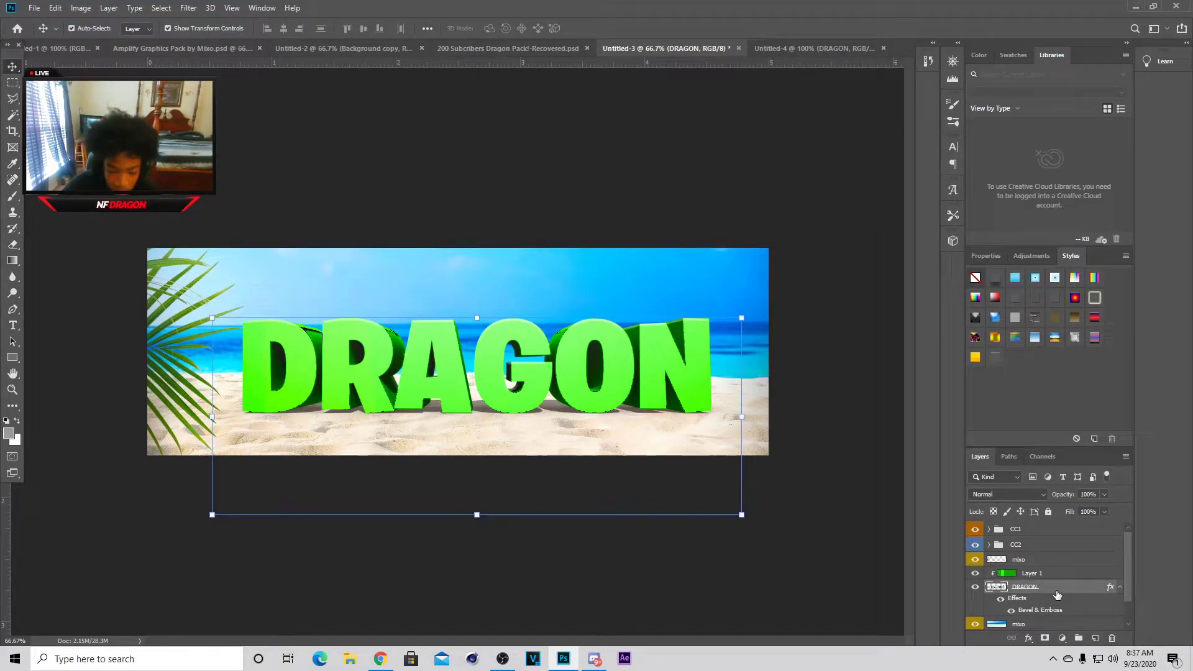
{"action": "left_click", "coordinate": [1061, 574]}
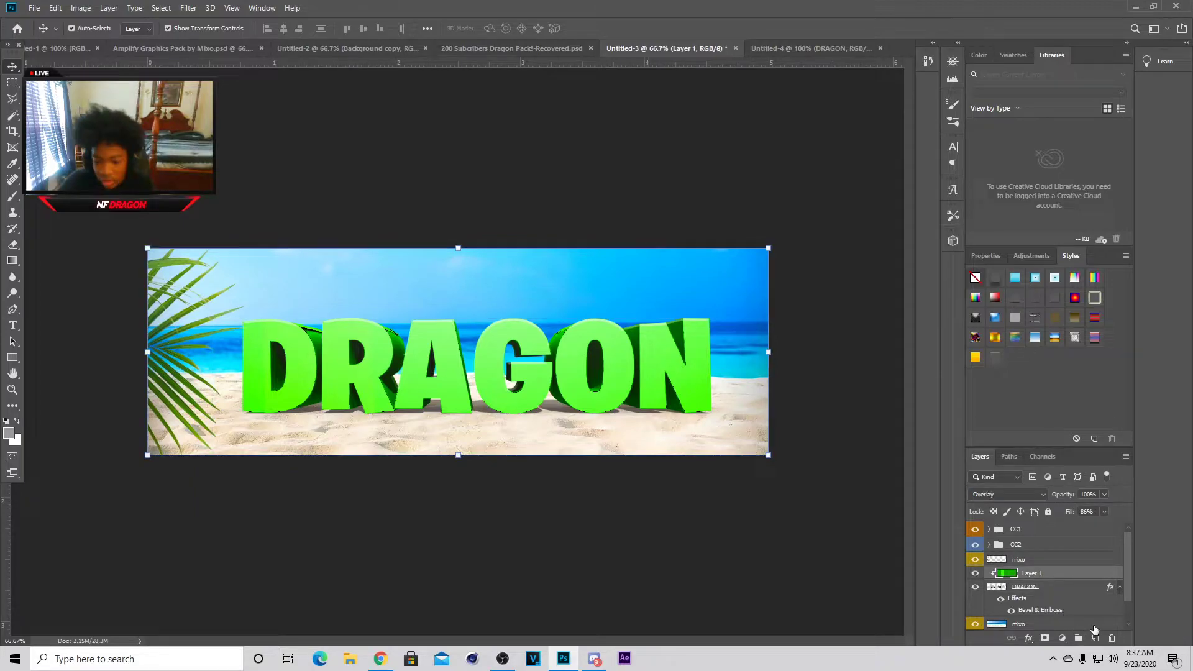
{"action": "left_click", "coordinate": [1075, 597], "text": "ctrl"}
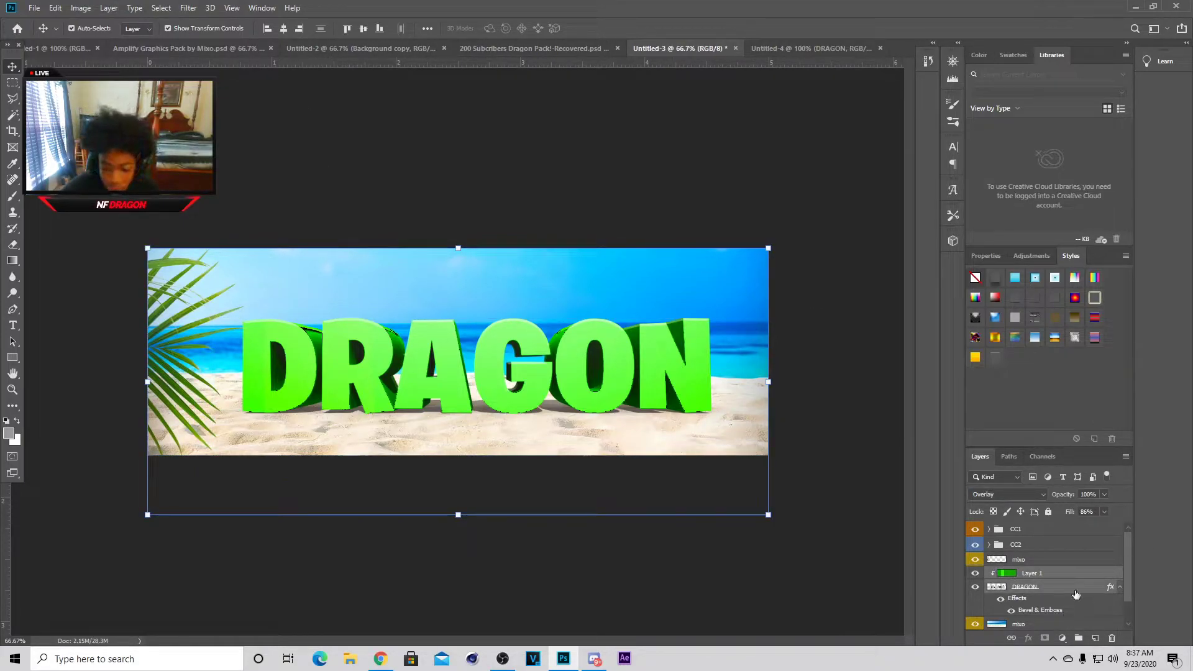
{"action": "left_click", "coordinate": [284, 28]}
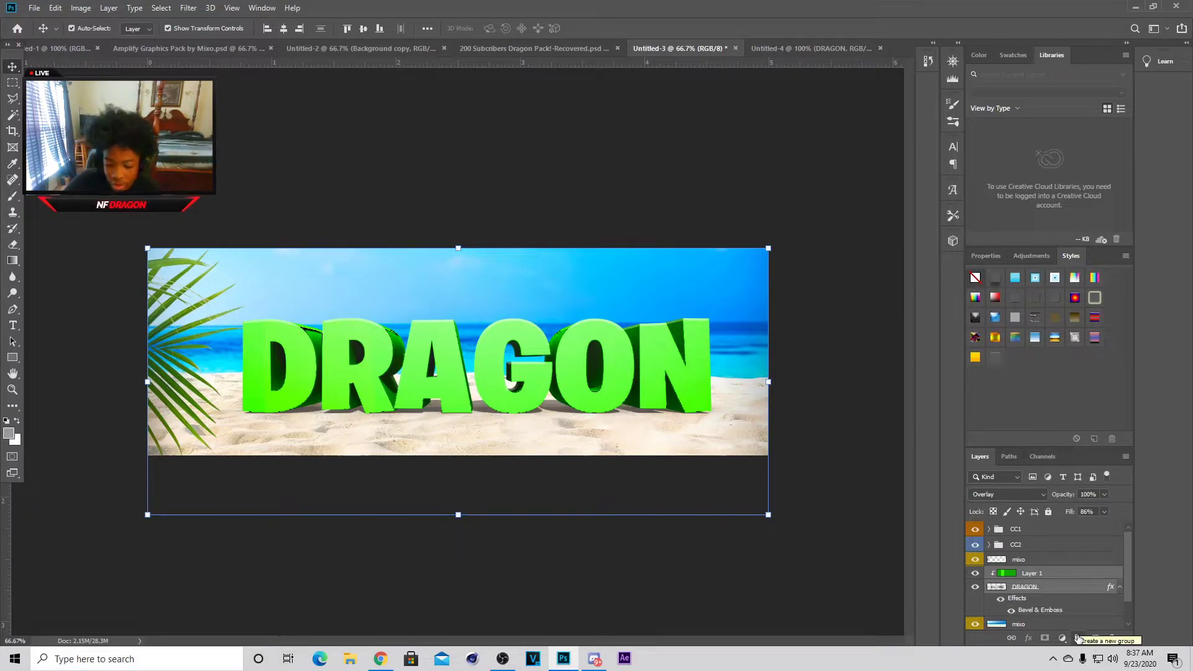
{"action": "left_click", "coordinate": [1078, 638]}
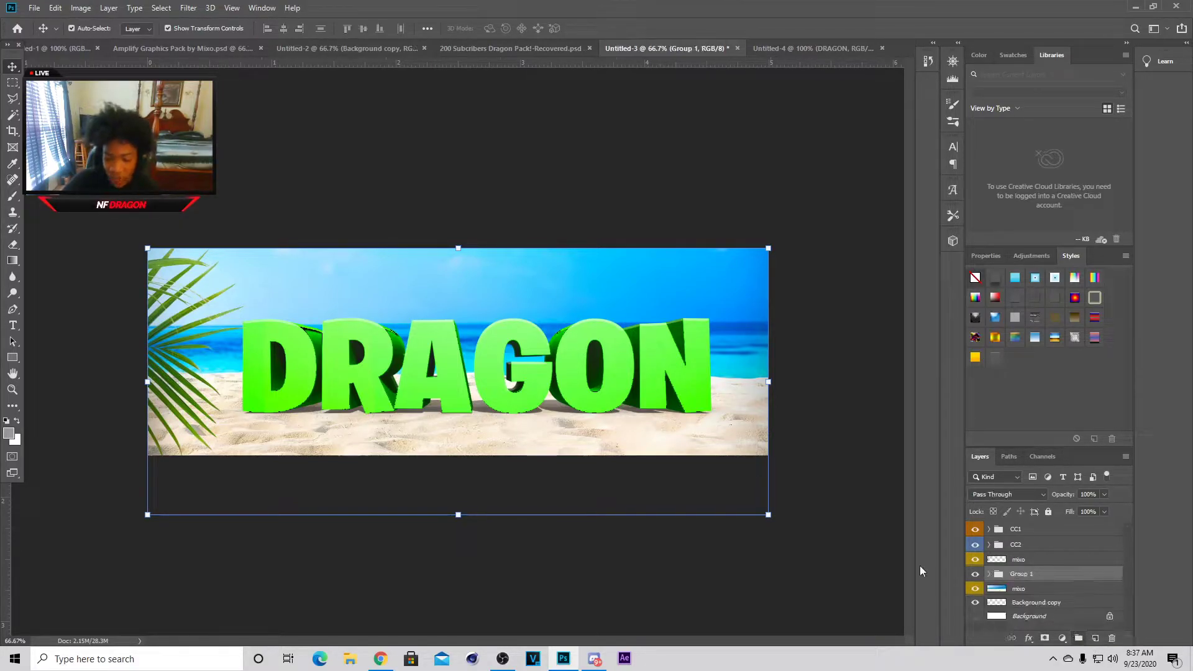
Step: Rename the new group to '3D TEXT' and expand it to check its layers
{"action": "left_click", "coordinate": [112, 9]}
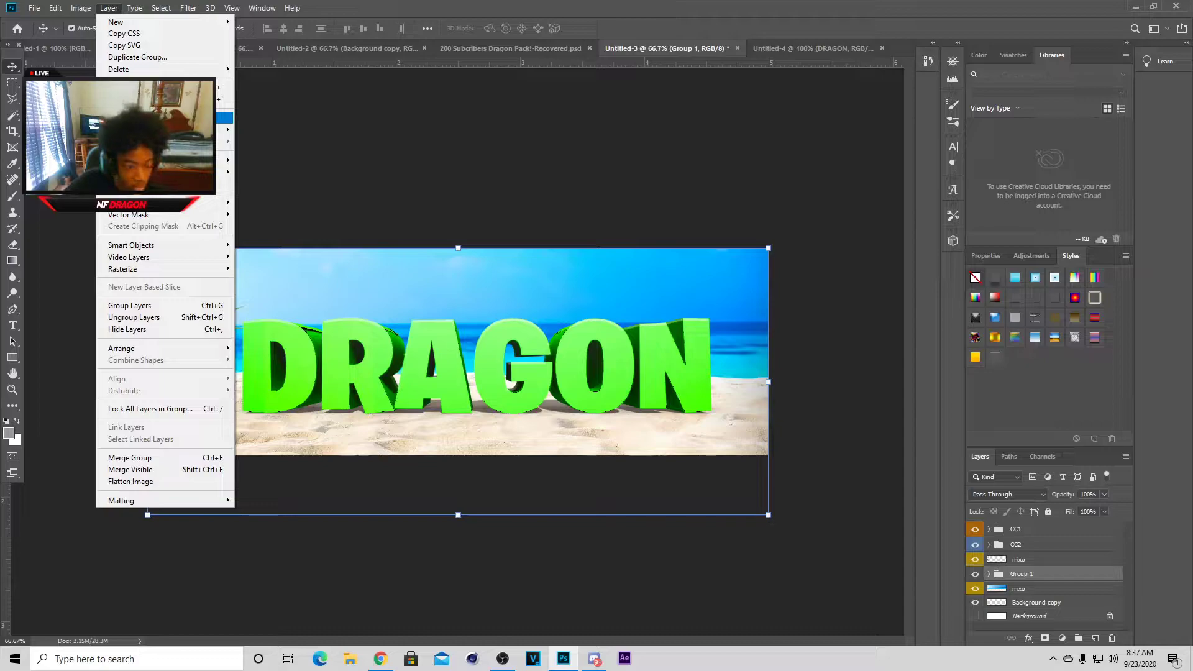
{"action": "left_click", "coordinate": [162, 118]}
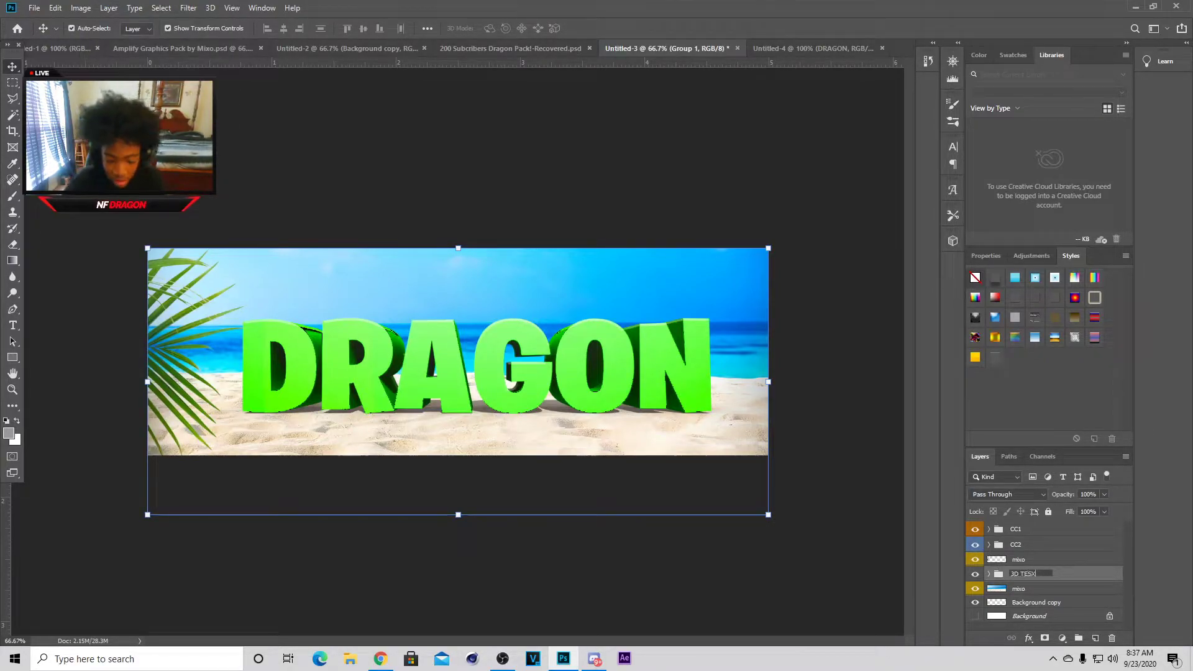
{"action": "key", "text": "Return"}
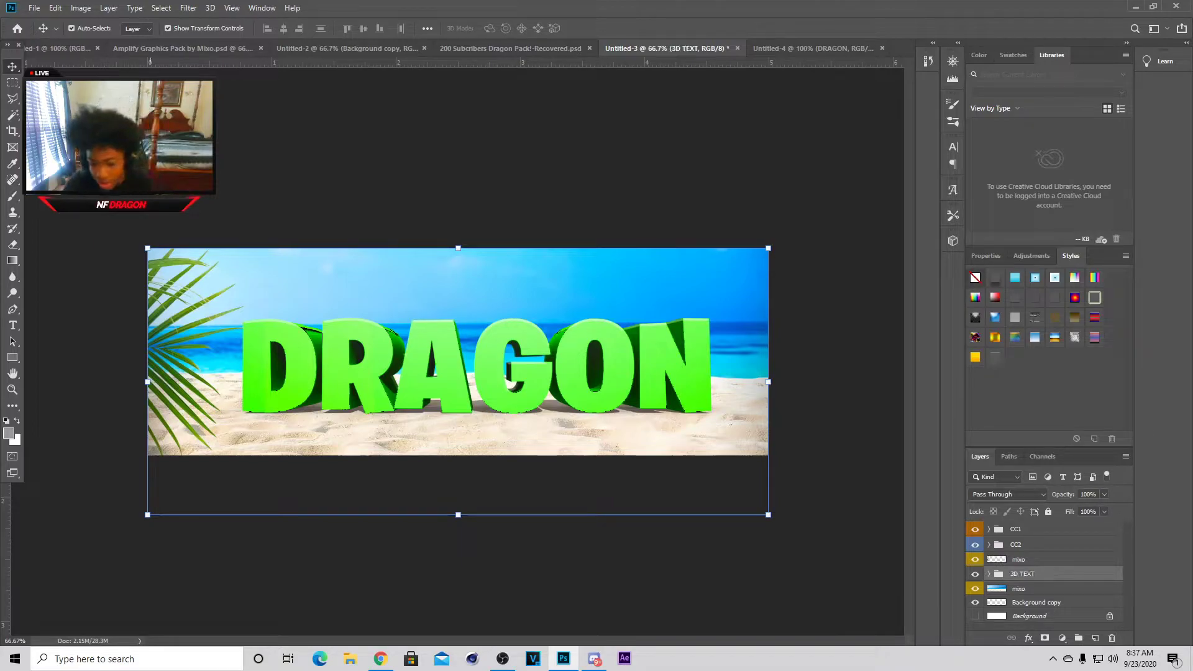
{"action": "left_click", "coordinate": [989, 574]}
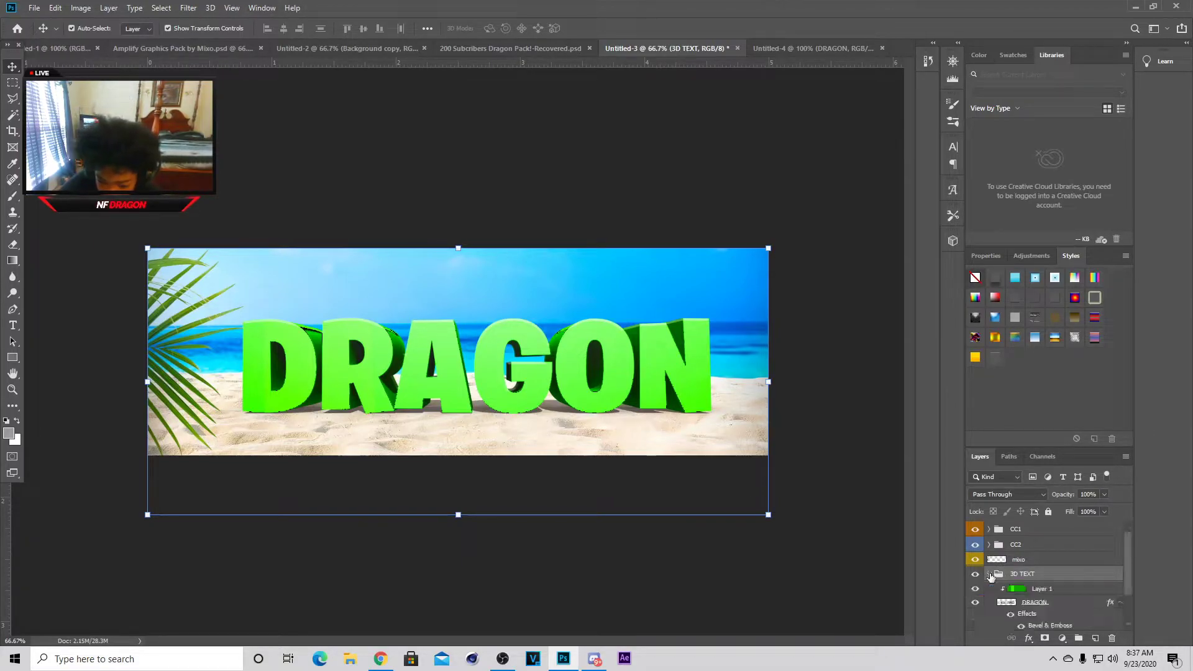
{"action": "scroll", "coordinate": [1057, 575], "scroll_direction": "down", "scroll_amount": 2}
{"action": "left_click", "coordinate": [1079, 570]}
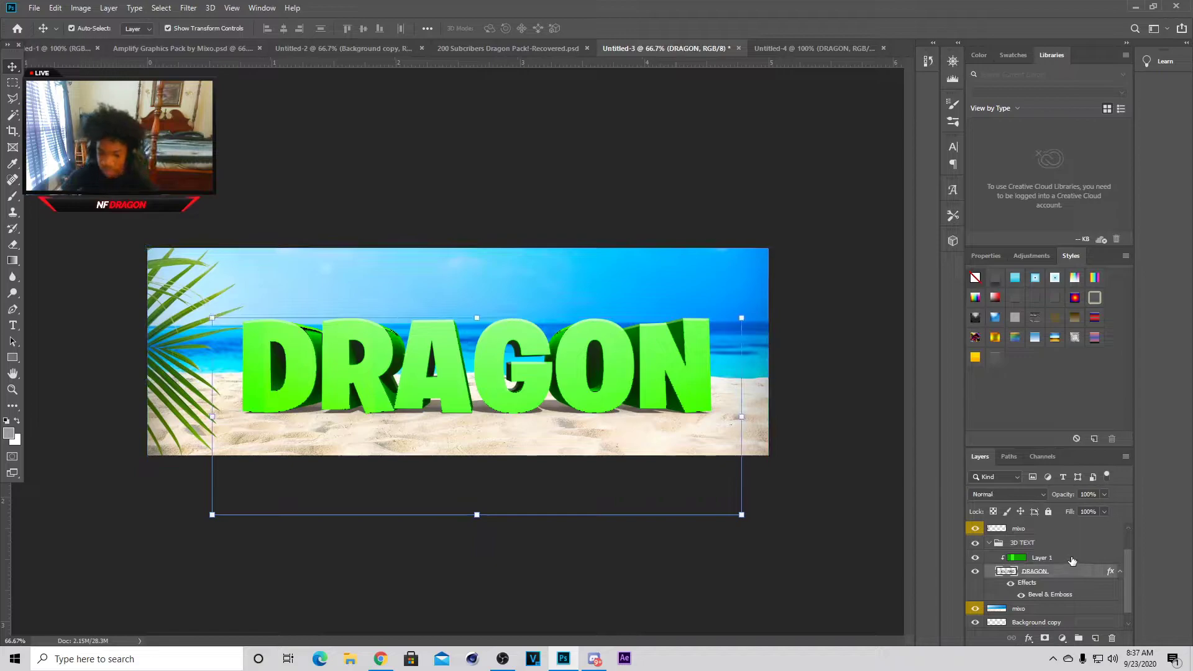
{"action": "left_click", "coordinate": [1072, 560]}
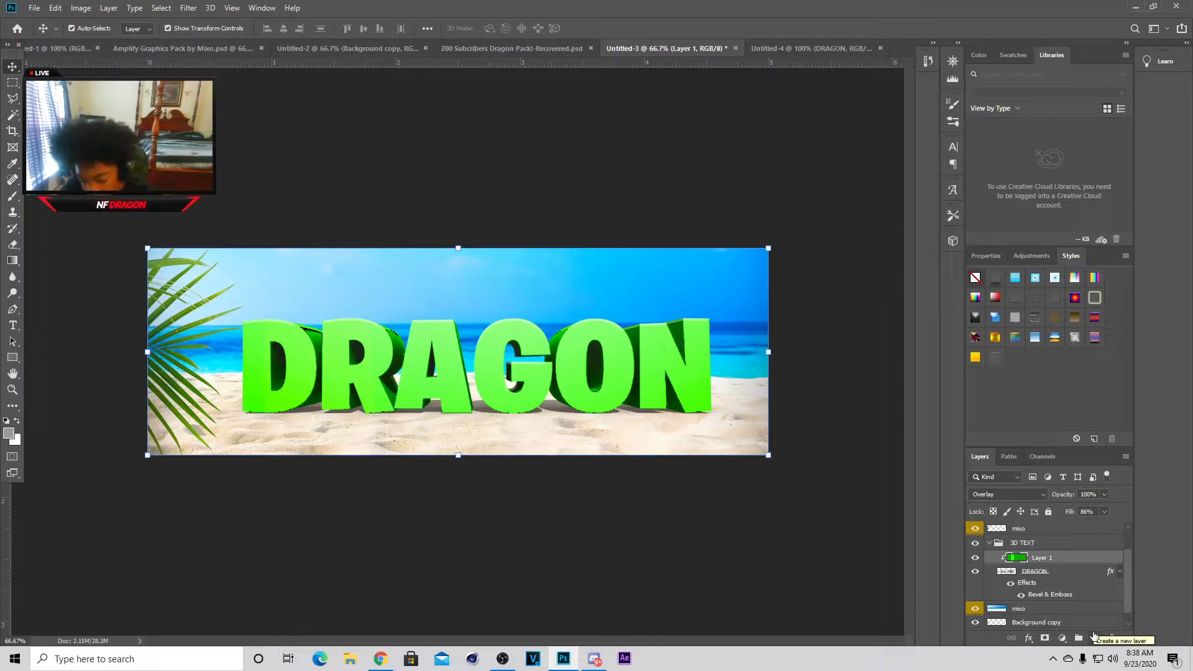
Step: Add Layer 2 and clip it to the green text layer
{"action": "left_click", "coordinate": [1095, 635]}
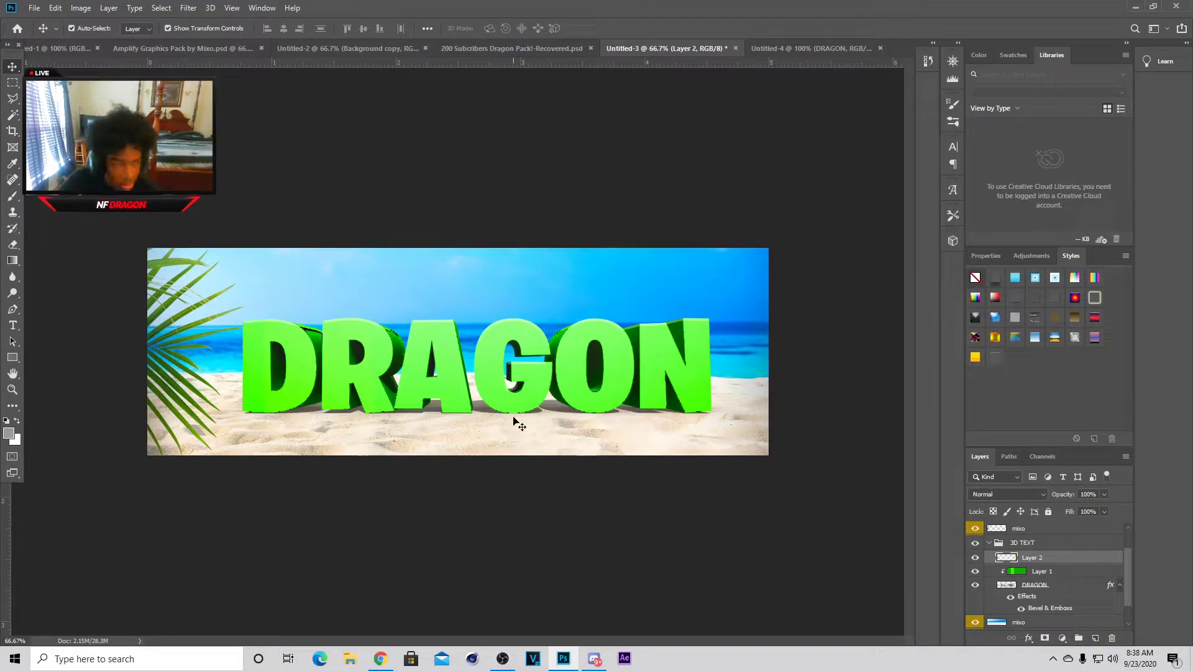
{"action": "right_click", "coordinate": [1069, 558]}
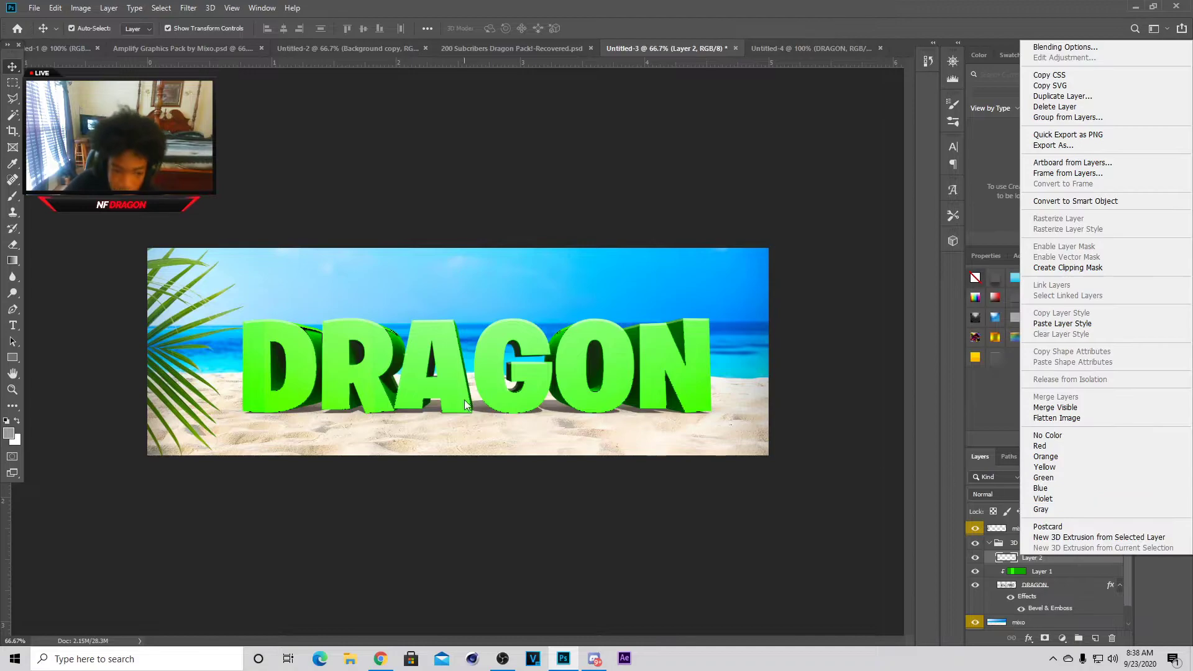
{"action": "left_click", "coordinate": [1068, 268]}
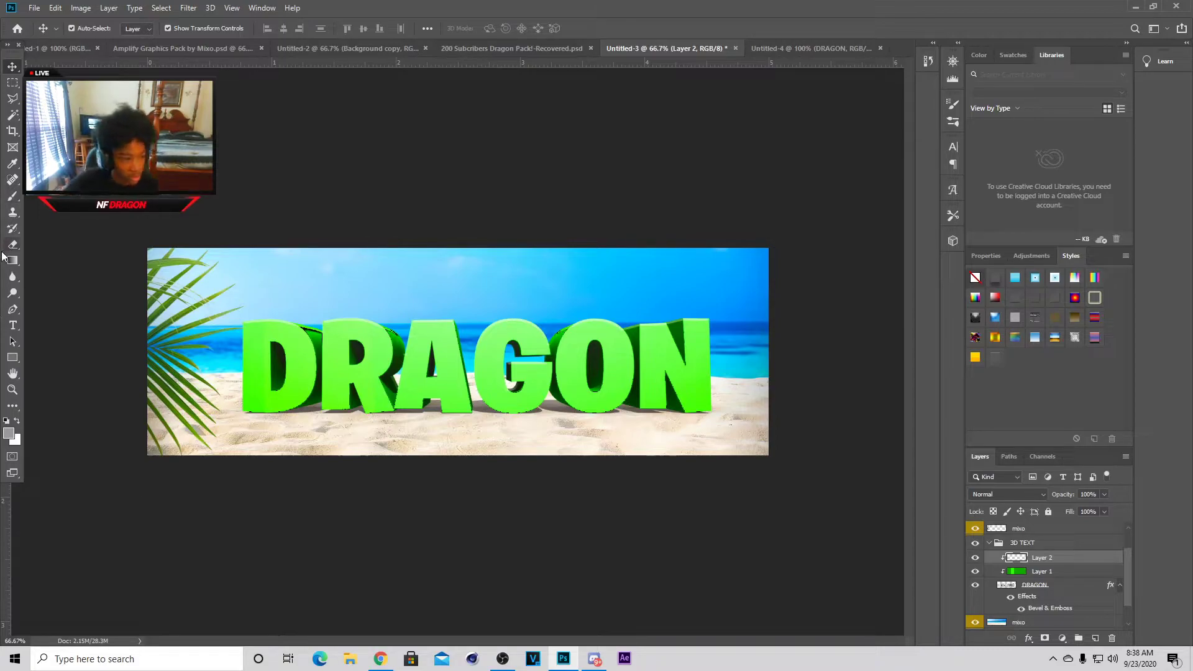
Step: Select the Brush tool and enlarge it to about 432 px
{"action": "left_click", "coordinate": [13, 197]}
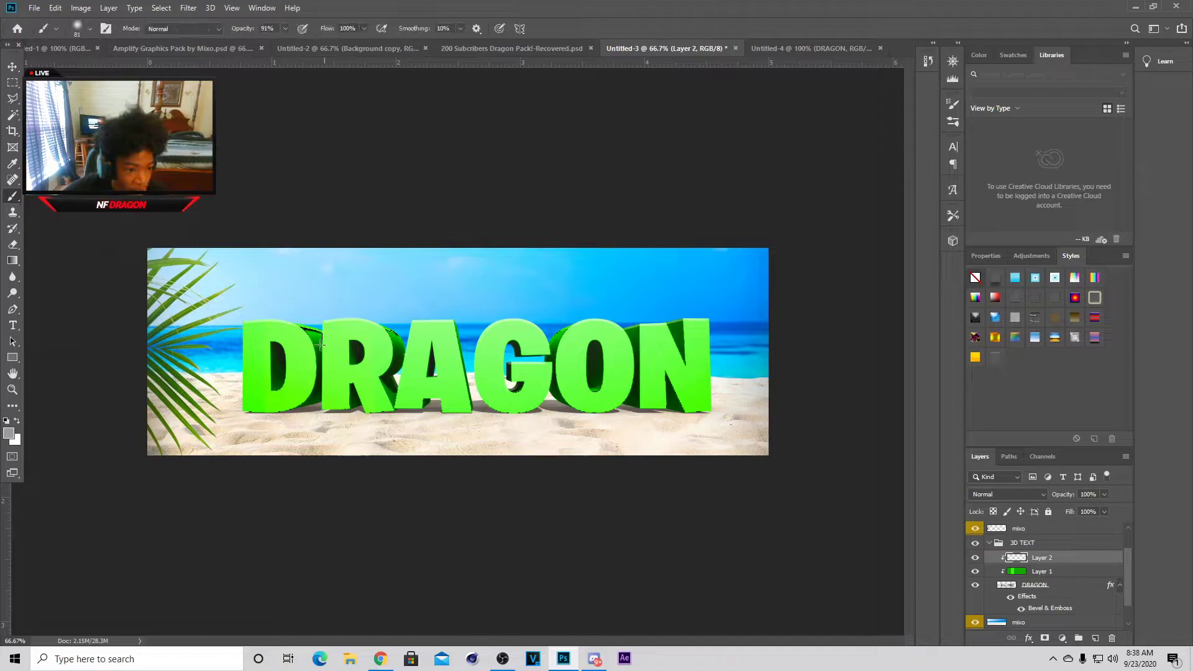
{"action": "left_click", "coordinate": [90, 28]}
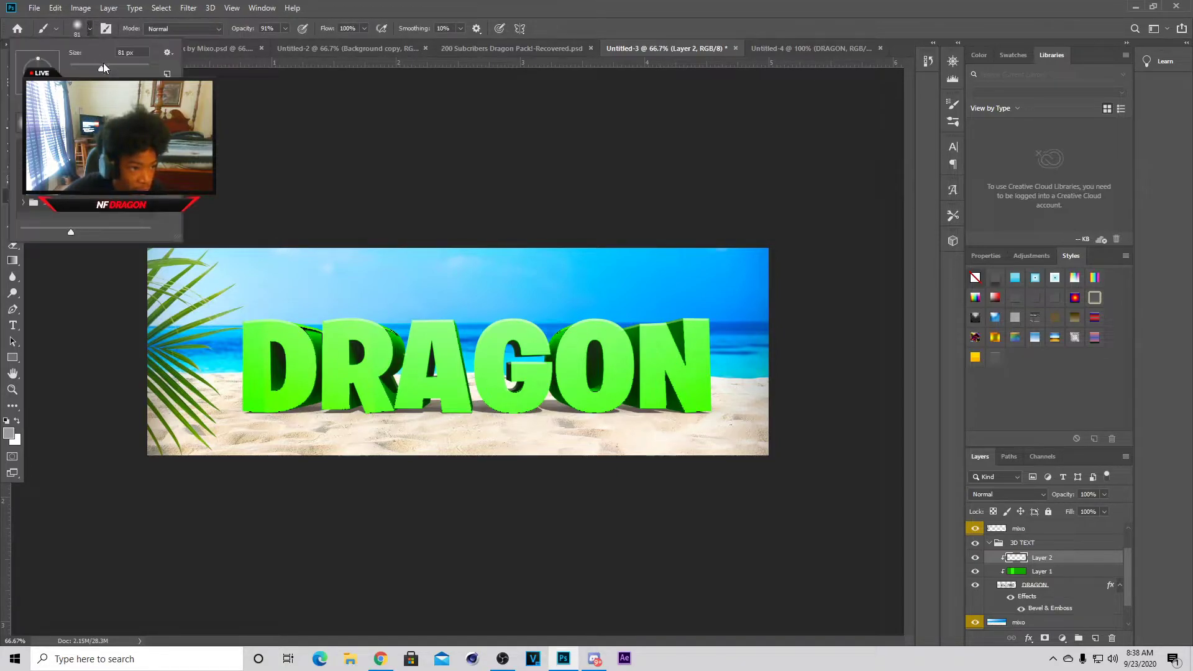
{"action": "left_click_drag", "start_coordinate": [118, 69], "coordinate": [139, 72]}
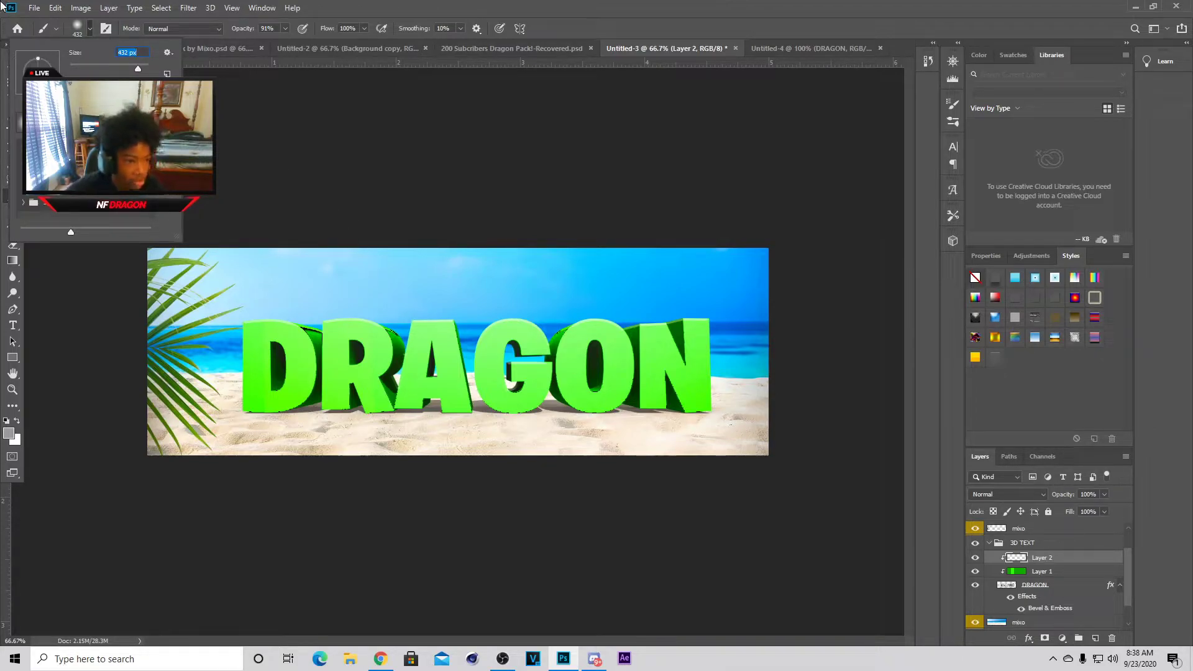
{"action": "key", "text": "Return"}
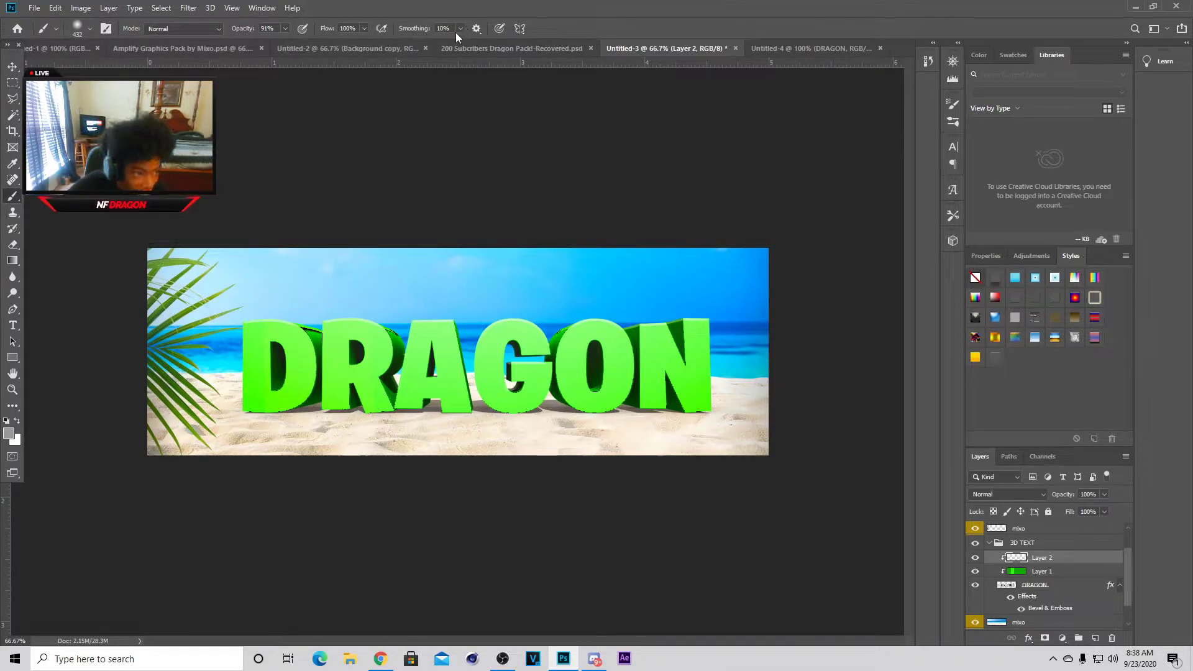
Step: Set the foreground colour to black 000000 and dab soft shading on the left of the D
{"action": "left_click", "coordinate": [8, 434]}
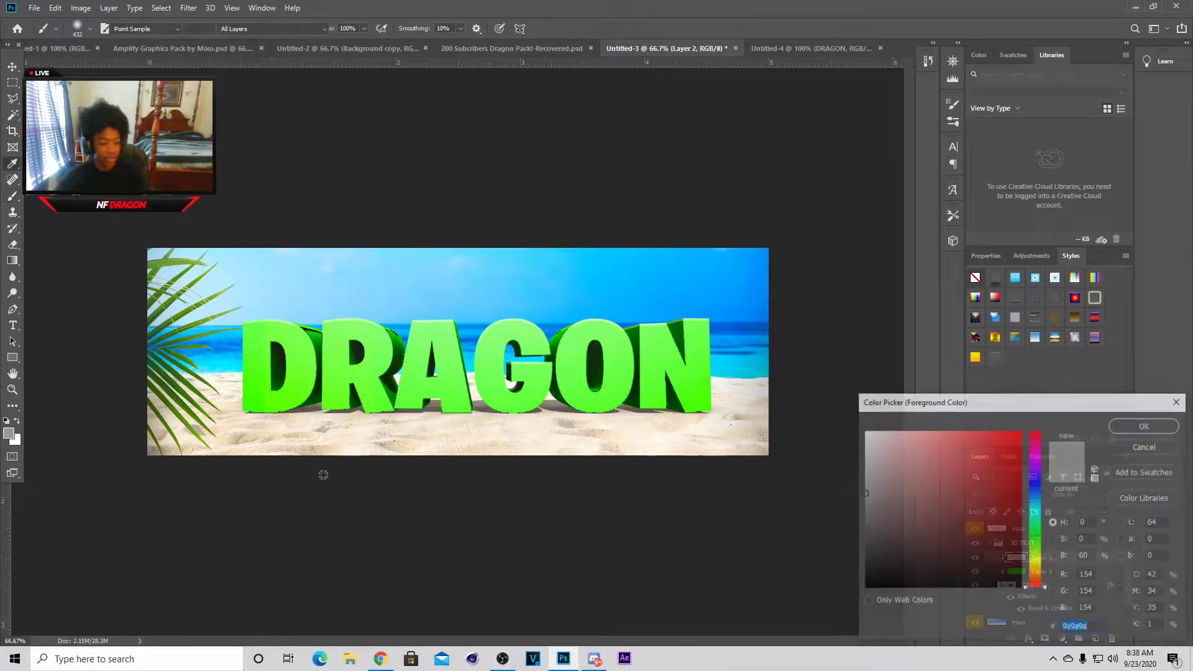
{"action": "left_click_drag", "start_coordinate": [957, 523], "coordinate": [865, 430]}
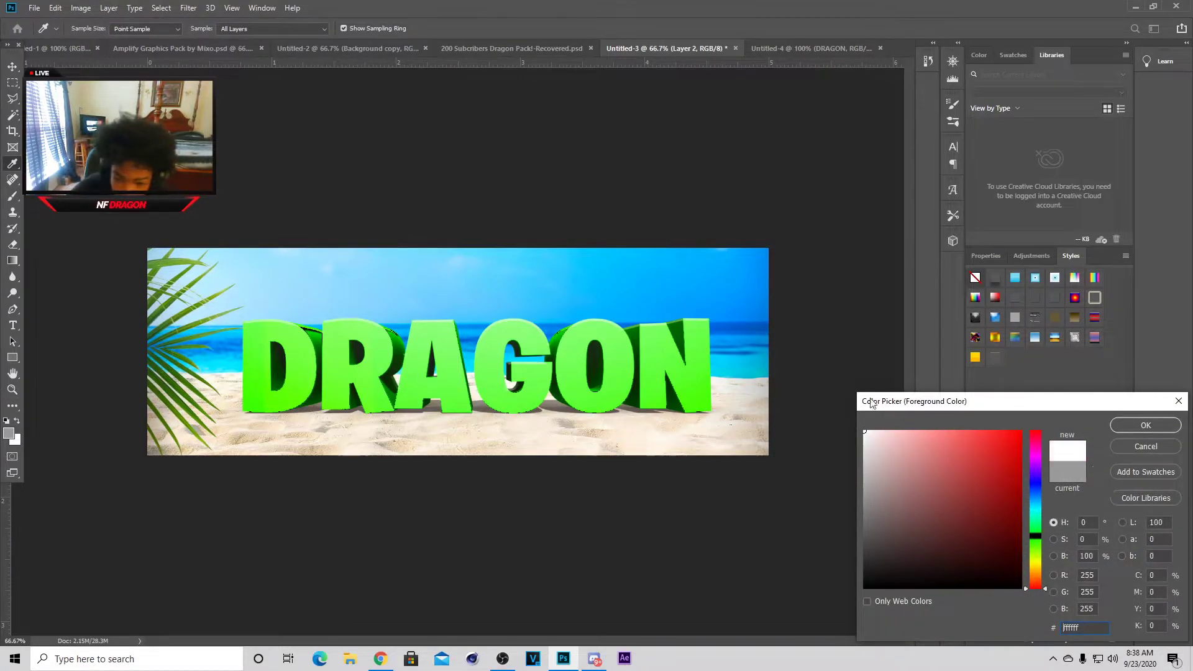
{"action": "left_click", "coordinate": [1143, 427]}
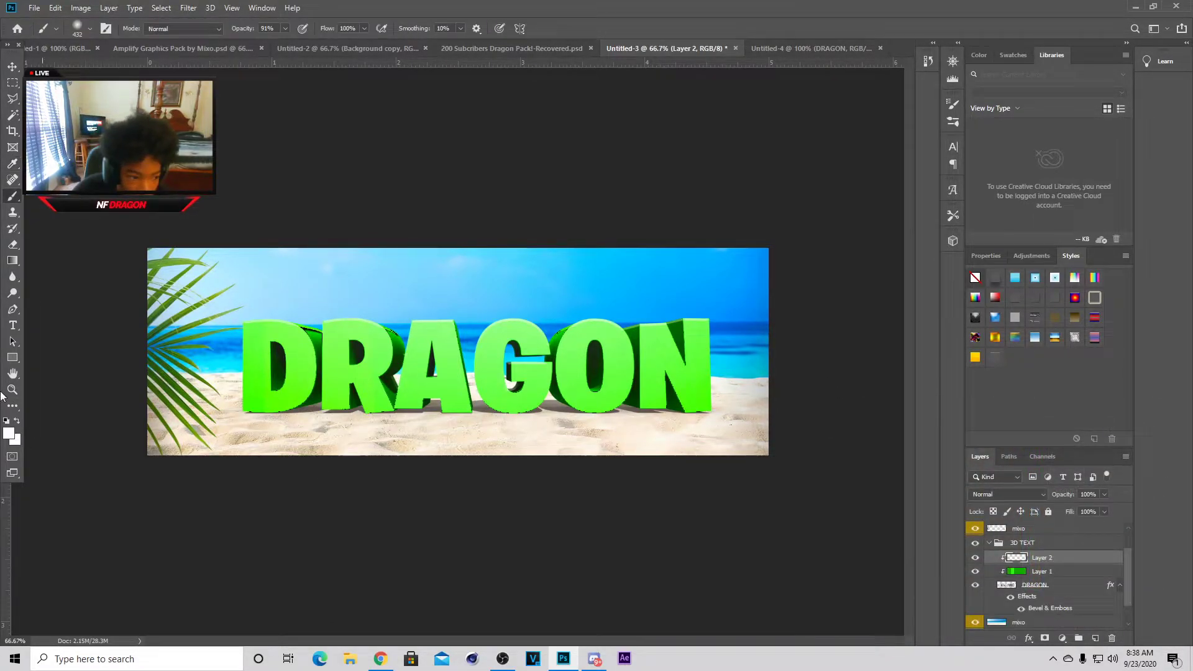
{"action": "left_click", "coordinate": [9, 434]}
{"action": "type", "text": "000000"}
{"action": "left_click", "coordinate": [1142, 430]}
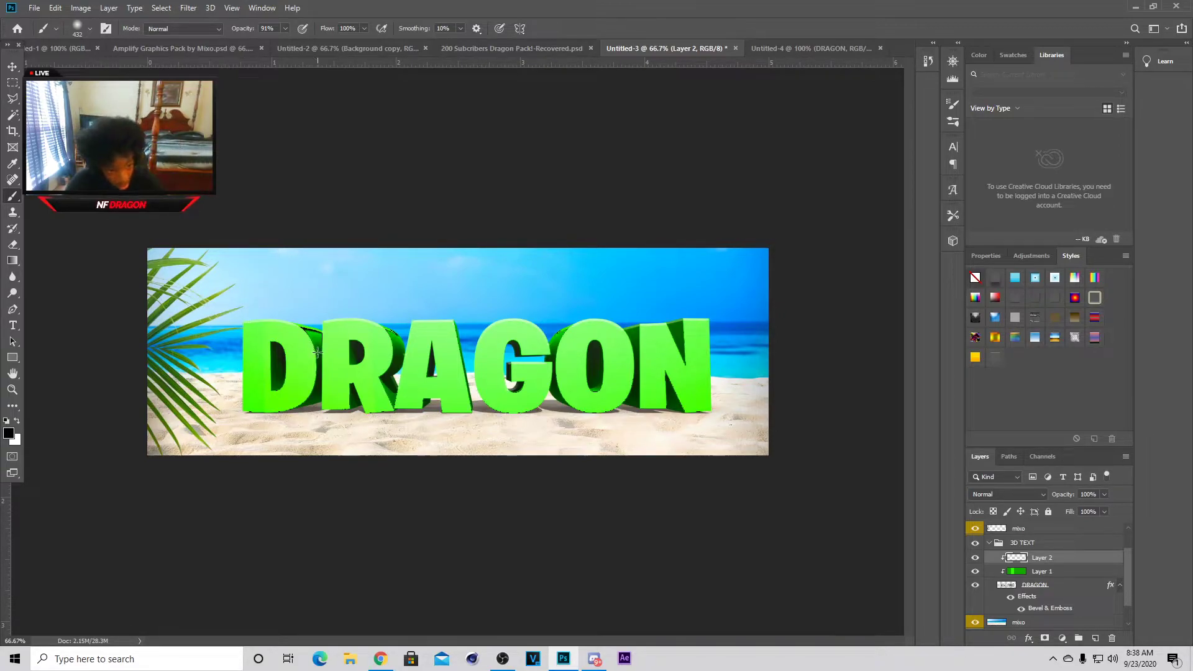
{"action": "left_click", "coordinate": [210, 276]}
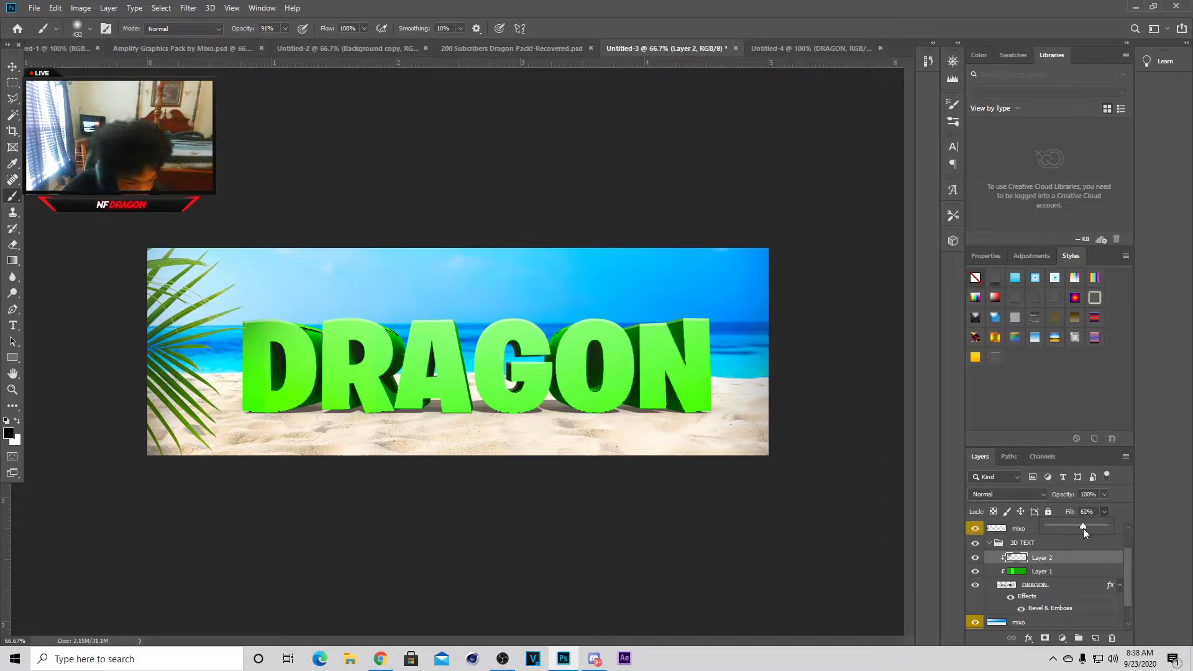
Step: Drop Layer 2's fill to 34% and collapse the 3D TEXT group
{"action": "left_click_drag", "start_coordinate": [1057, 526], "coordinate": [1079, 533]}
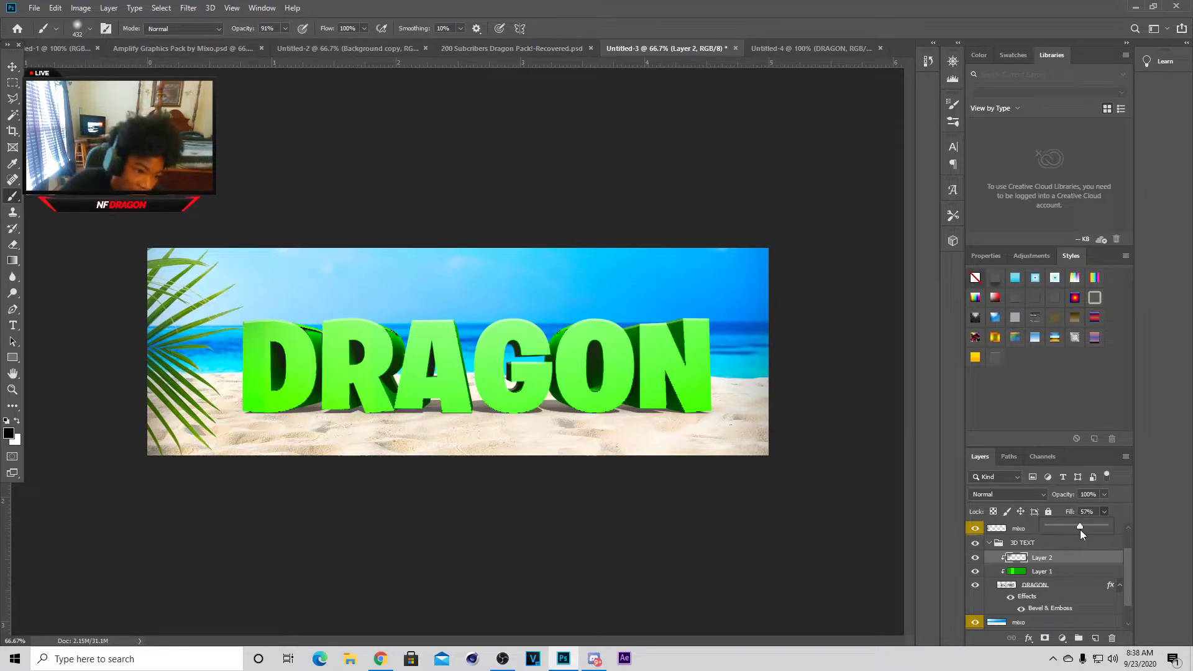
{"action": "left_click", "coordinate": [1057, 550]}
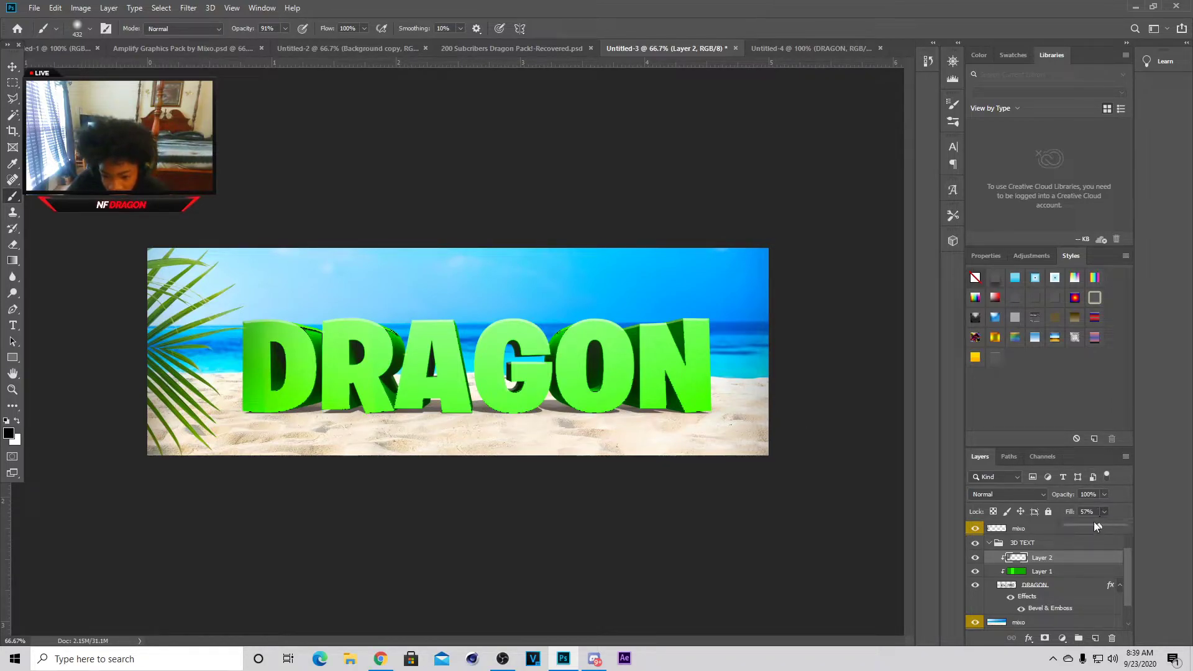
{"action": "mouse_move", "coordinate": [1084, 526]}
{"action": "left_mouse_down"}
{"action": "mouse_move", "coordinate": [1072, 531]}
{"action": "mouse_move", "coordinate": [1088, 533]}
{"action": "left_mouse_up"}
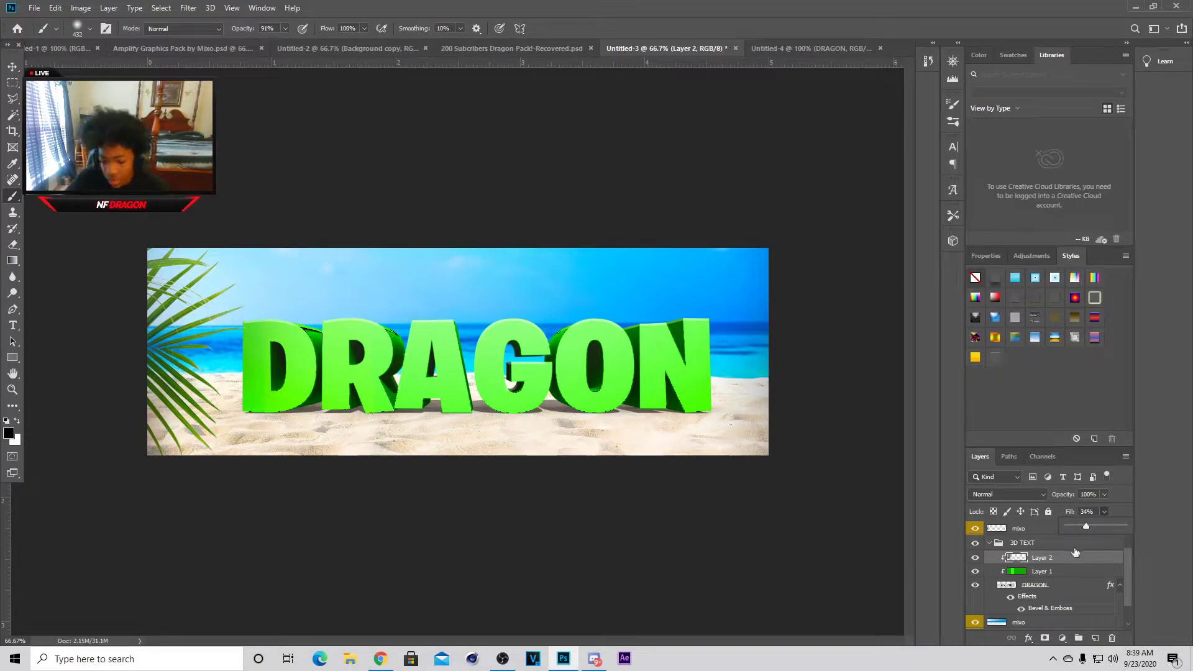
{"action": "left_click", "coordinate": [1053, 545]}
{"action": "left_click", "coordinate": [990, 544]}
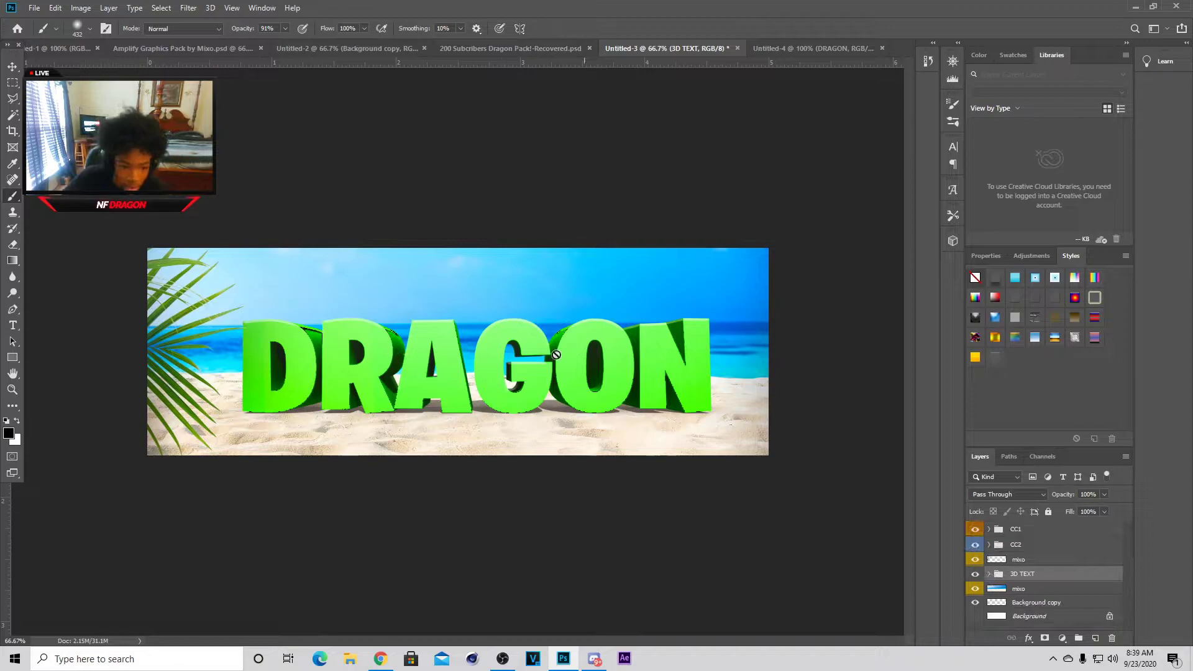
Step: With the Move tool, select the upper mixo layer, then reveal and select Lightning 1 in the Dragon pack's EFFECTS group
{"action": "left_click", "coordinate": [13, 66]}
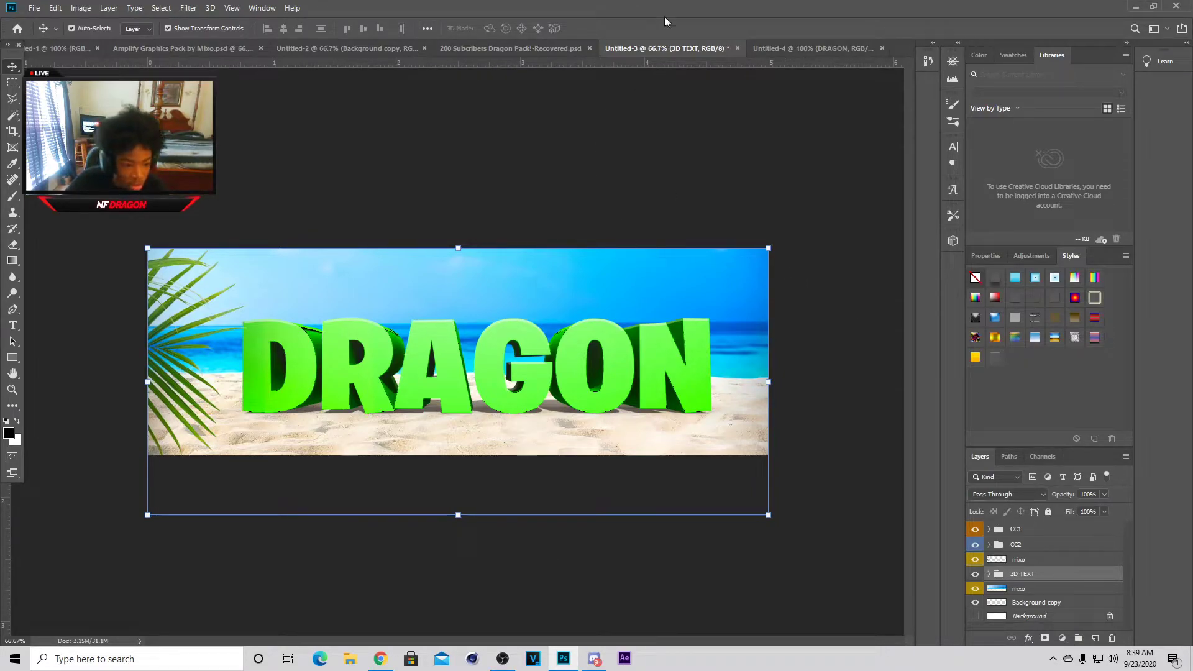
{"action": "left_click", "coordinate": [1039, 561]}
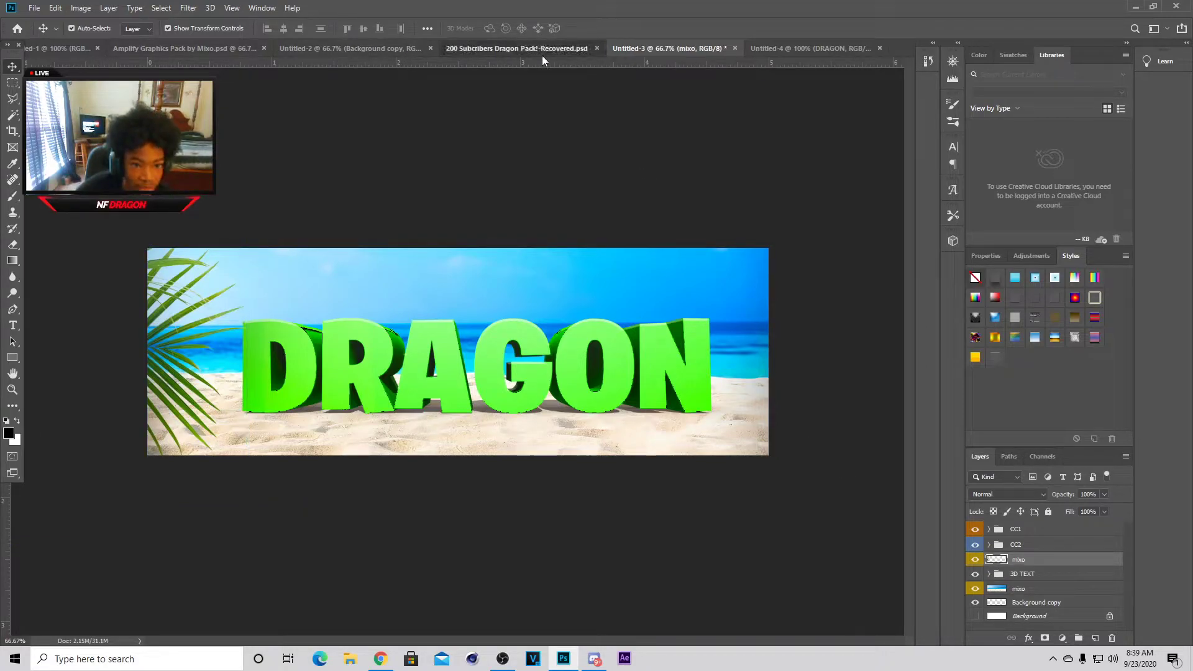
{"action": "left_click", "coordinate": [543, 56]}
{"action": "scroll", "coordinate": [987, 589], "scroll_direction": "down", "scroll_amount": 1}
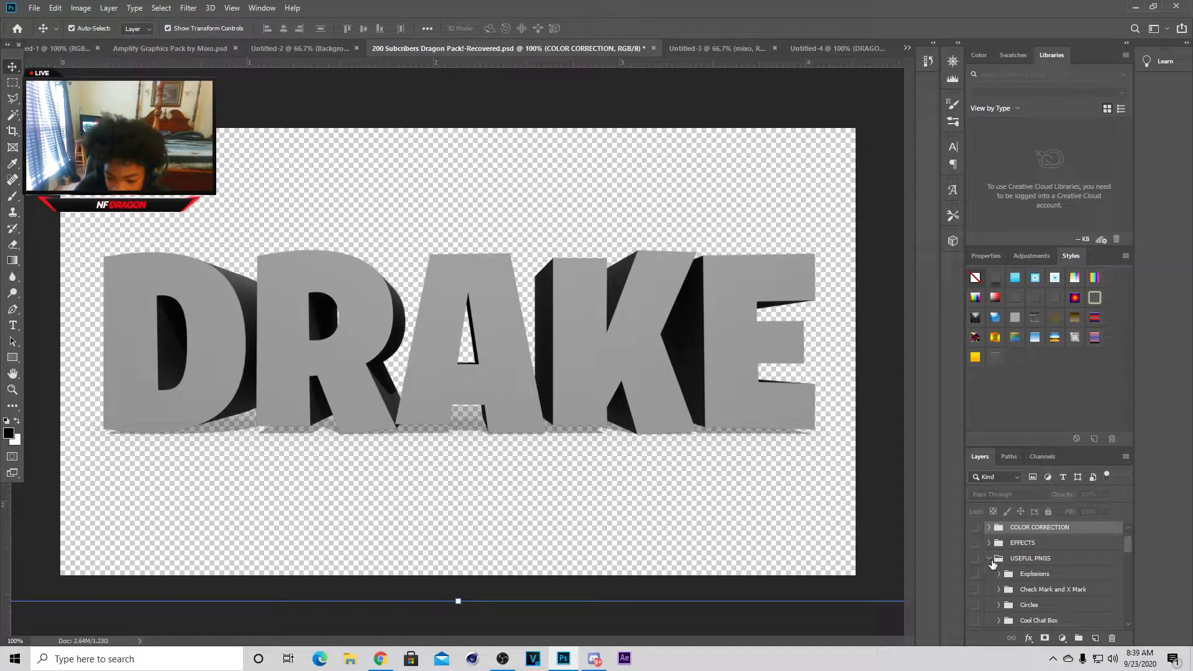
{"action": "left_click", "coordinate": [993, 547]}
{"action": "left_click", "coordinate": [990, 543]}
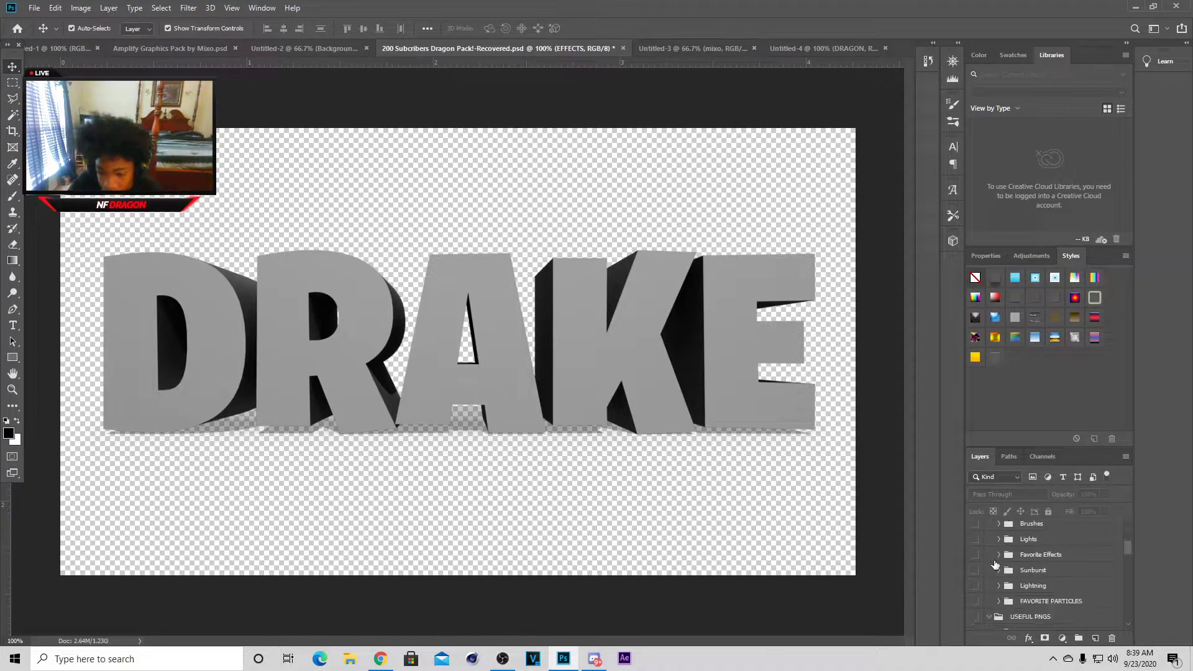
{"action": "left_click", "coordinate": [975, 585]}
{"action": "left_click", "coordinate": [999, 586]}
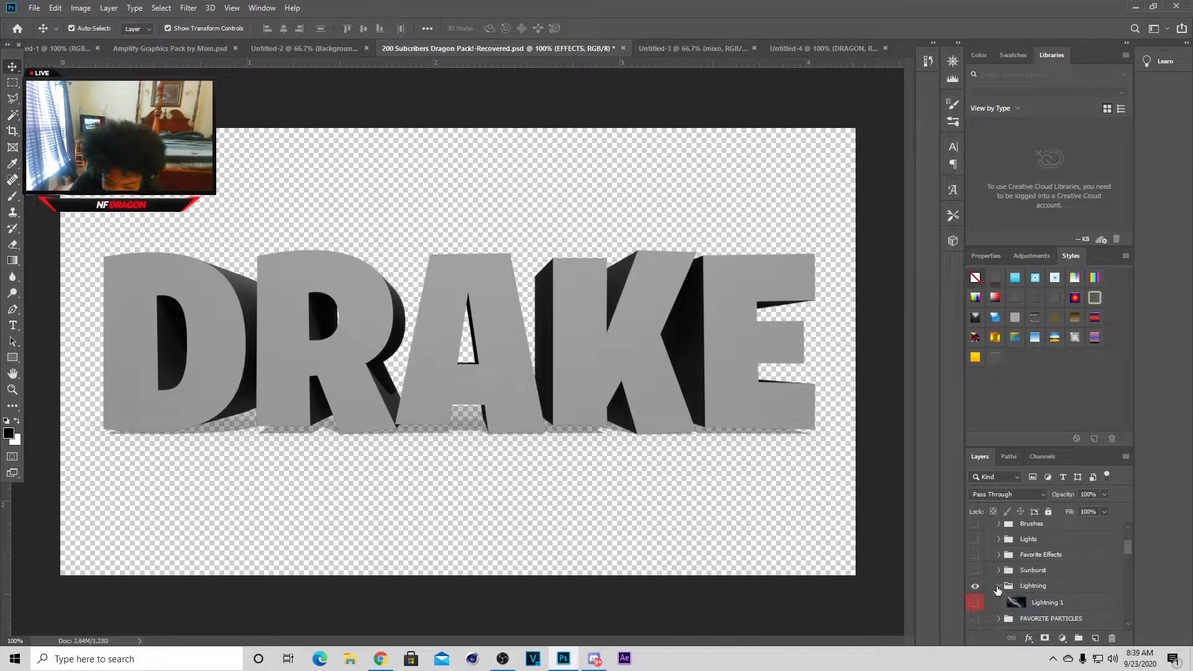
{"action": "left_click", "coordinate": [975, 584]}
{"action": "left_click", "coordinate": [1057, 585]}
Step: Drag Lightning 1 into the Untitled-3 banner just below the CC2 group
{"action": "left_click_drag", "start_coordinate": [926, 564], "coordinate": [712, 41]}
{"action": "left_click", "coordinate": [717, 45]}
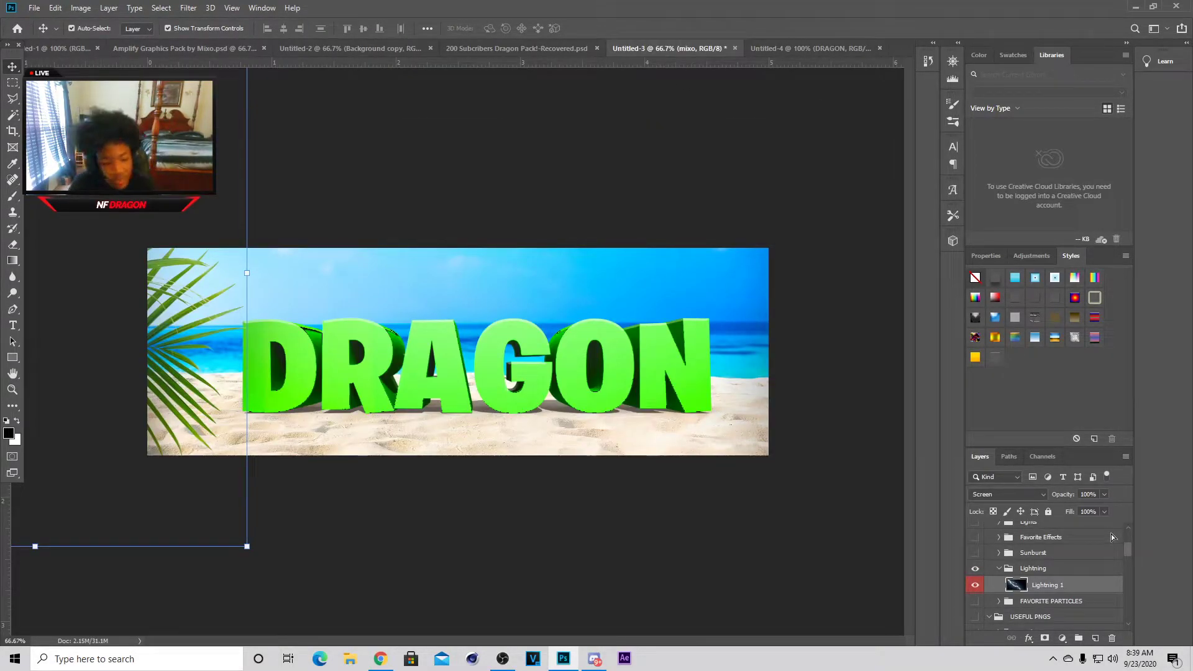
{"action": "left_click_drag", "start_coordinate": [1035, 524], "coordinate": [1043, 551]}
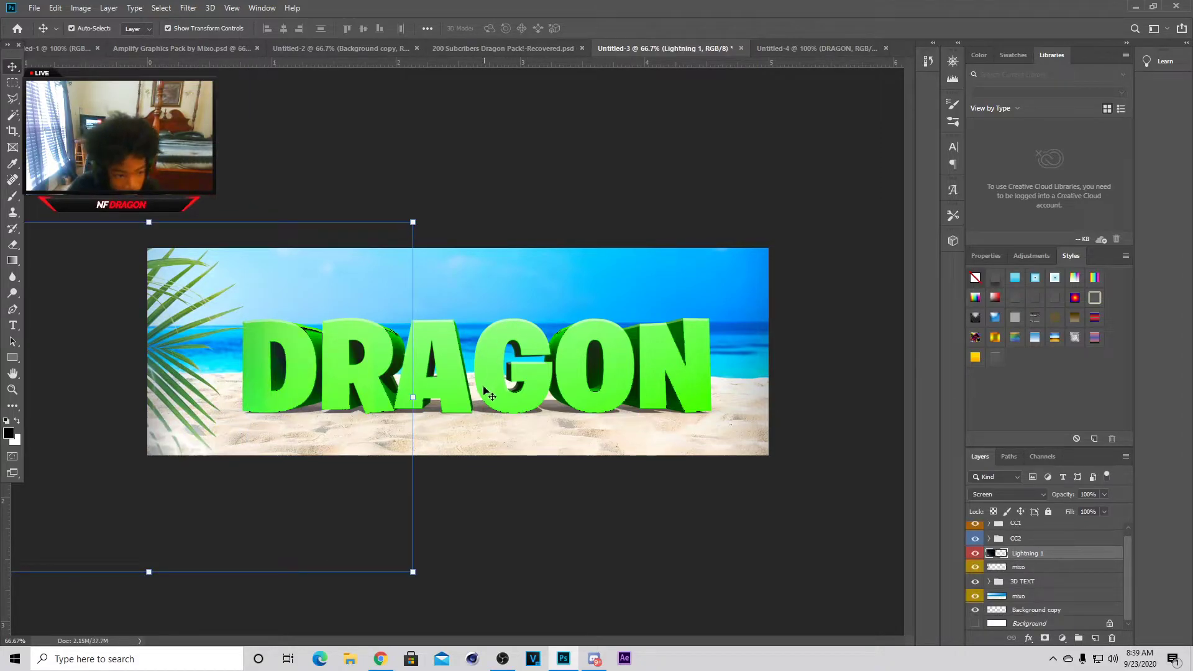
Step: Clip the Lightning 1 layer to the layer beneath it
{"action": "left_click", "coordinate": [410, 396]}
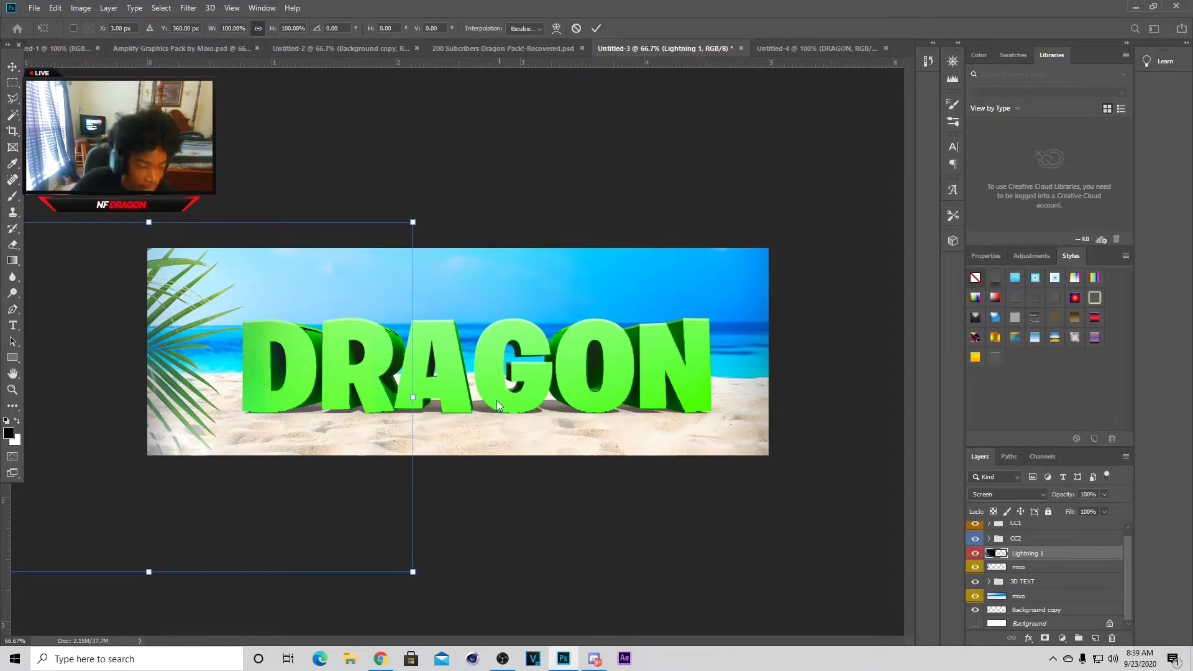
{"action": "left_click", "coordinate": [597, 29]}
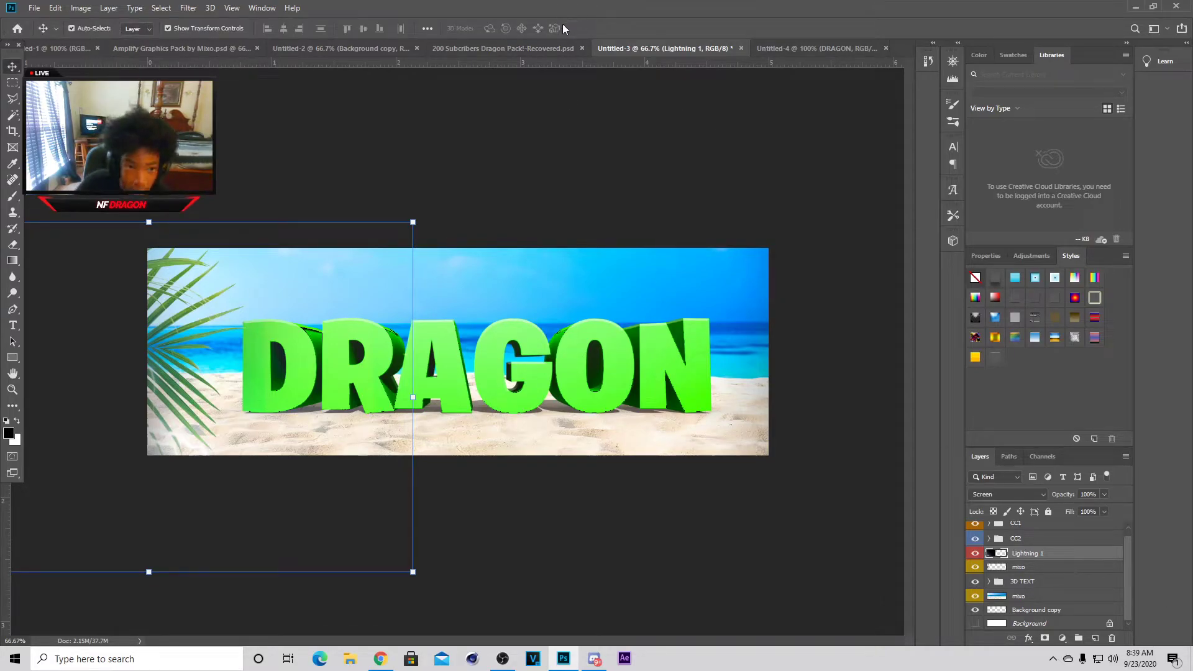
{"action": "right_click", "coordinate": [1052, 558]}
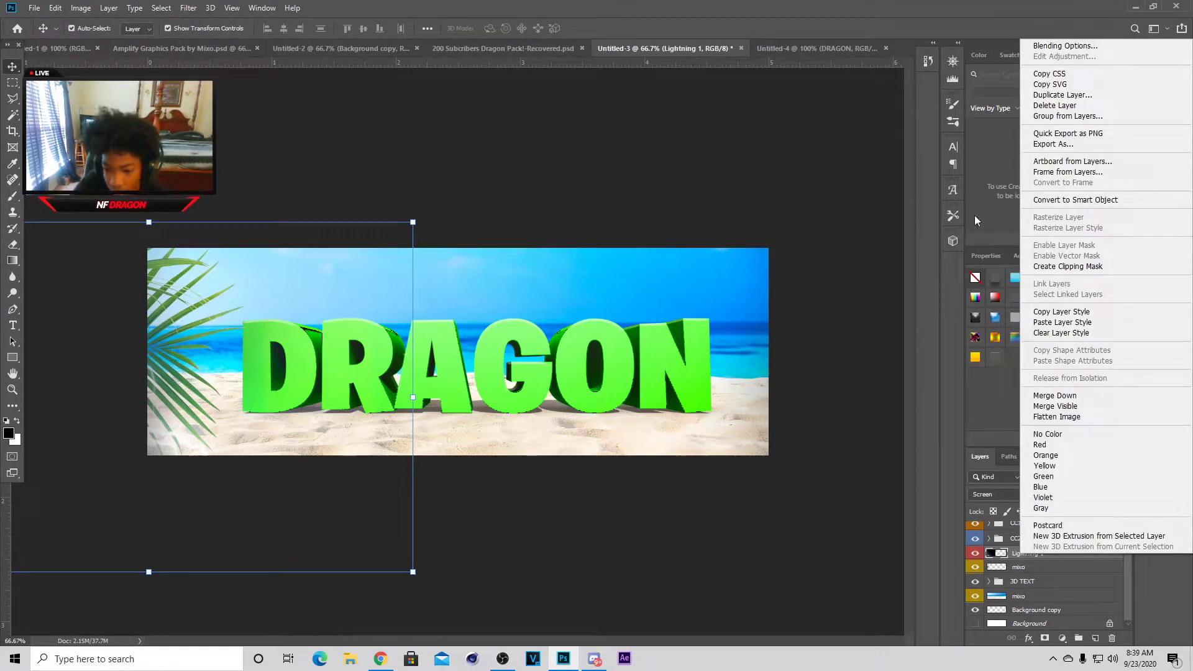
{"action": "left_click", "coordinate": [1068, 266]}
Step: Scale Lightning 1 to about 134%, rotate it about 10.75°, reposition it and commit
{"action": "left_click_drag", "start_coordinate": [416, 226], "coordinate": [623, 139]}
{"action": "left_click_drag", "start_coordinate": [298, 284], "coordinate": [99, 259]}
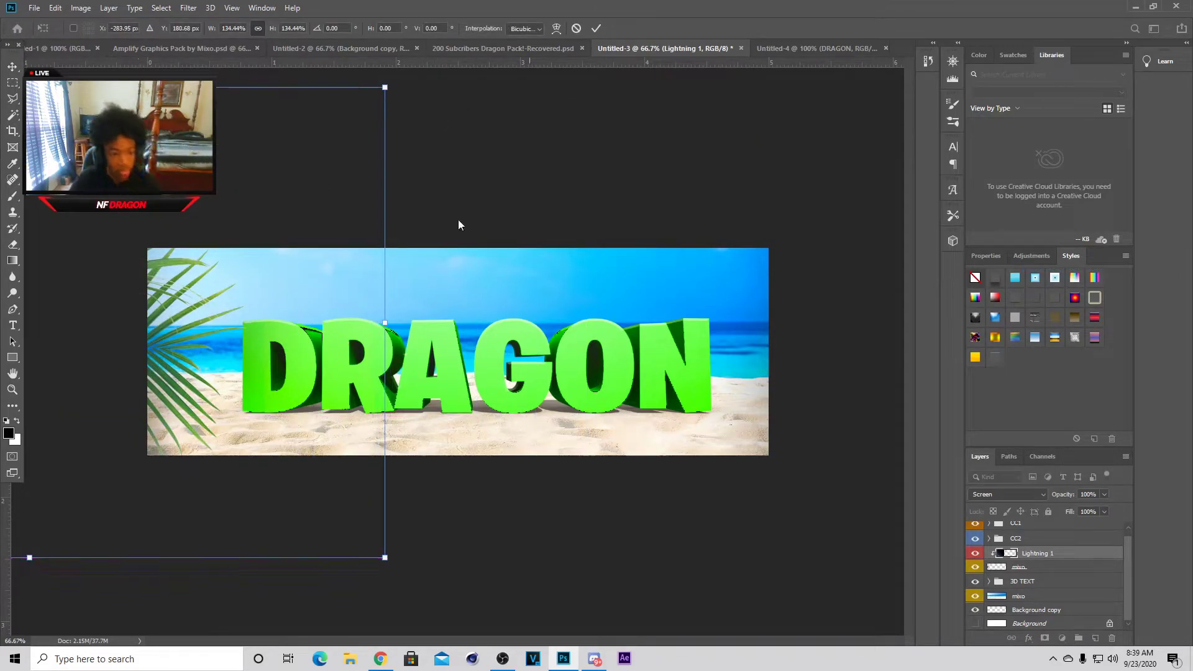
{"action": "mouse_move", "coordinate": [321, 227]}
{"action": "left_mouse_down"}
{"action": "mouse_move", "coordinate": [345, 249]}
{"action": "mouse_move", "coordinate": [446, 230]}
{"action": "mouse_move", "coordinate": [332, 258]}
{"action": "mouse_move", "coordinate": [306, 223]}
{"action": "mouse_move", "coordinate": [358, 227]}
{"action": "mouse_move", "coordinate": [332, 229]}
{"action": "left_mouse_up"}
{"action": "left_click_drag", "start_coordinate": [452, 284], "coordinate": [443, 348]}
{"action": "left_click_drag", "start_coordinate": [275, 322], "coordinate": [274, 317]}
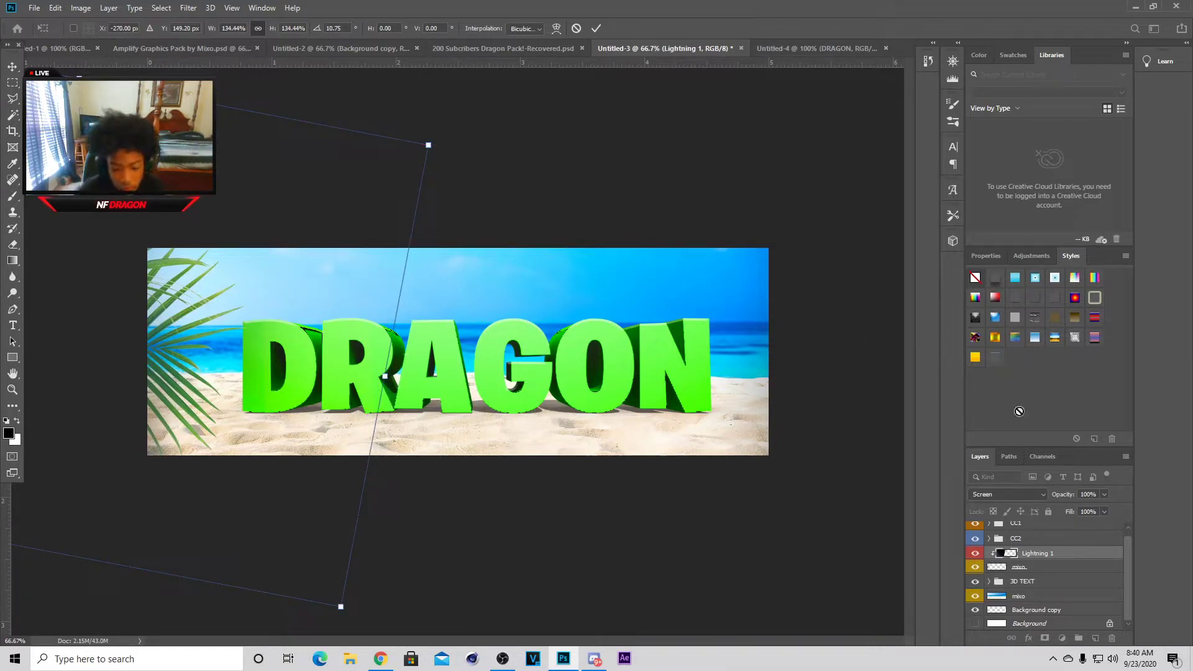
{"action": "left_click", "coordinate": [598, 28]}
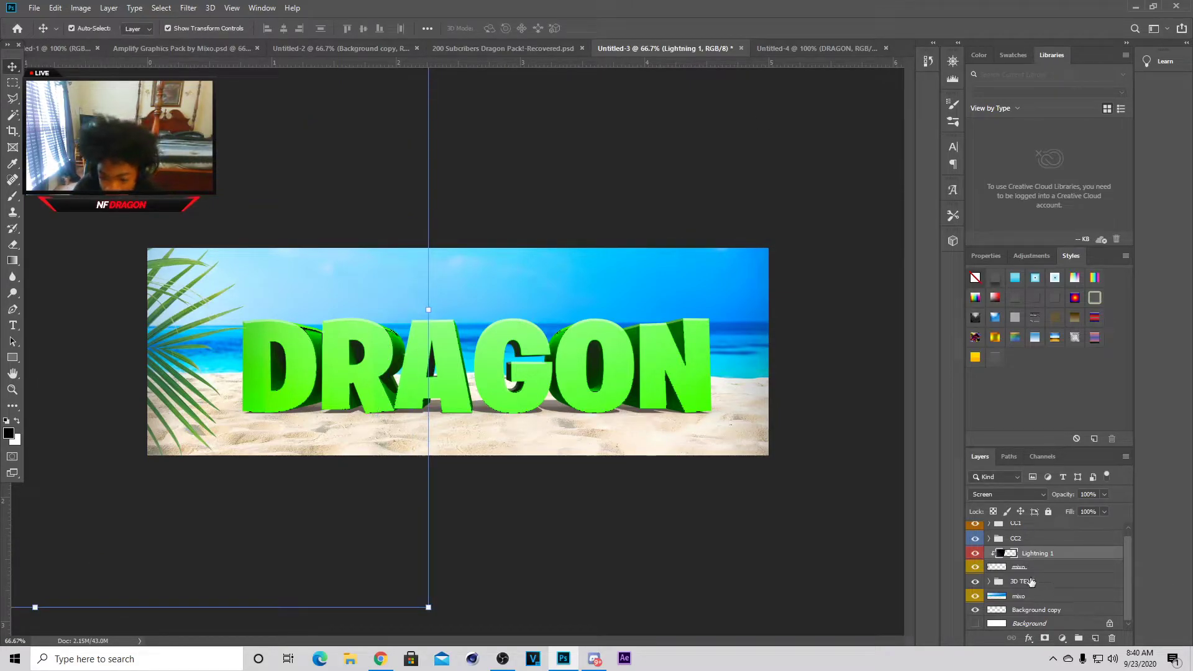
Step: Group Lightning 1 and the upper mixo palm layer into Group 1
{"action": "left_click", "coordinate": [1050, 581]}
{"action": "left_click", "coordinate": [1050, 568]}
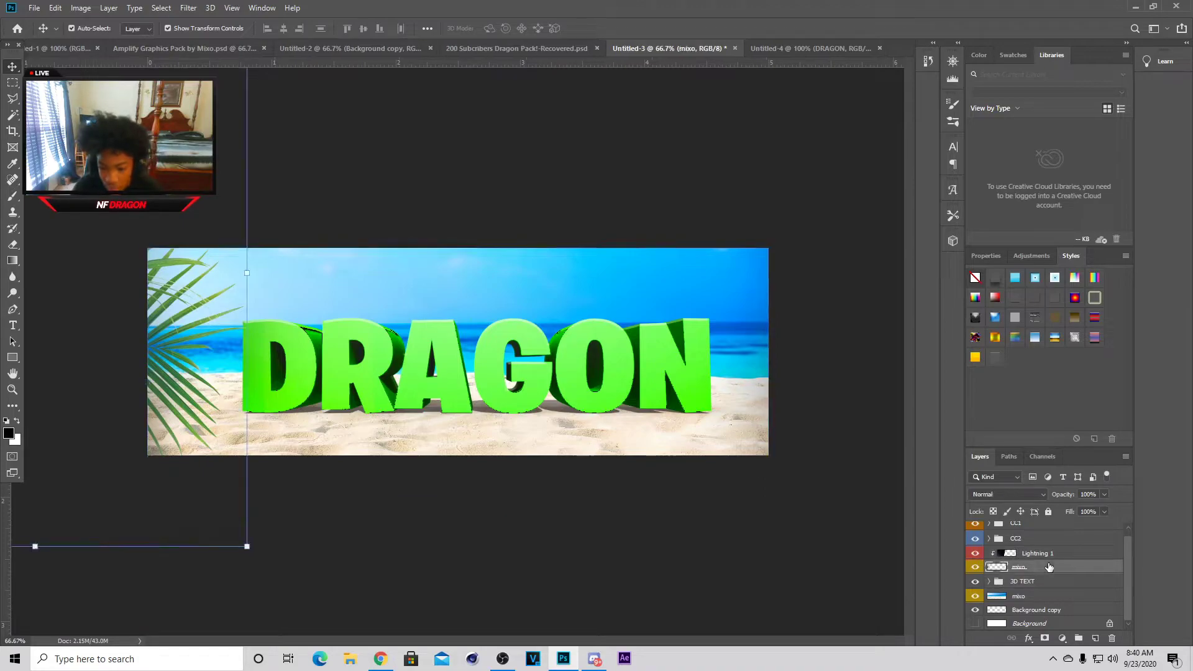
{"action": "left_click", "coordinate": [1047, 553], "text": "ctrl"}
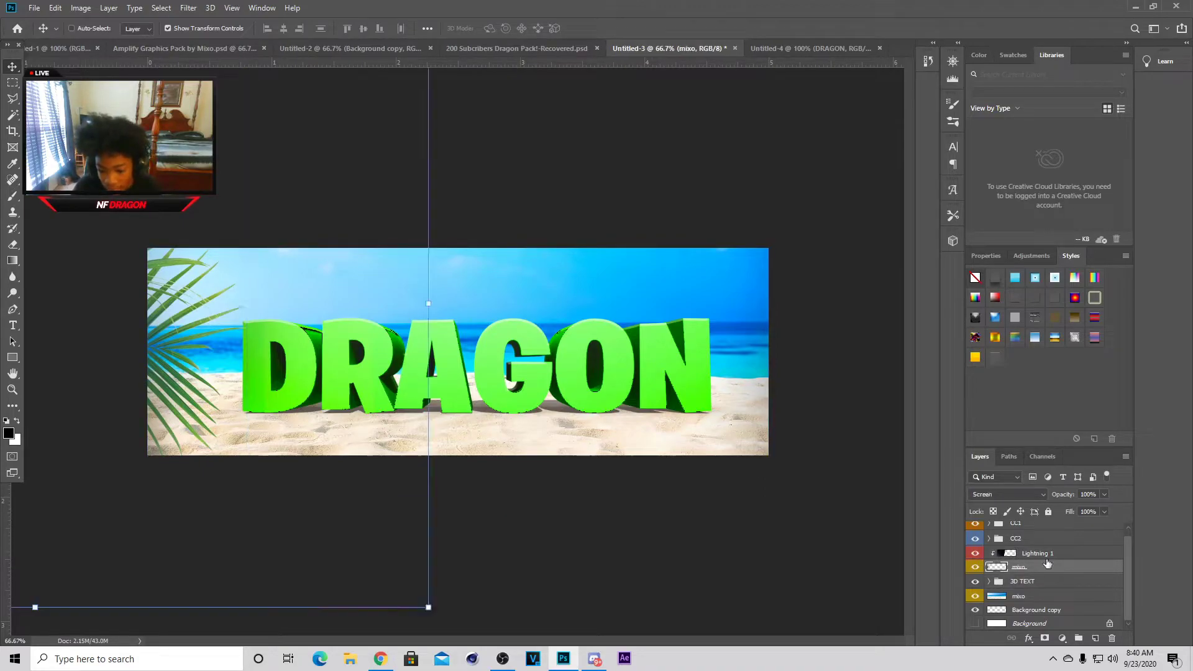
{"action": "left_click", "coordinate": [1079, 639]}
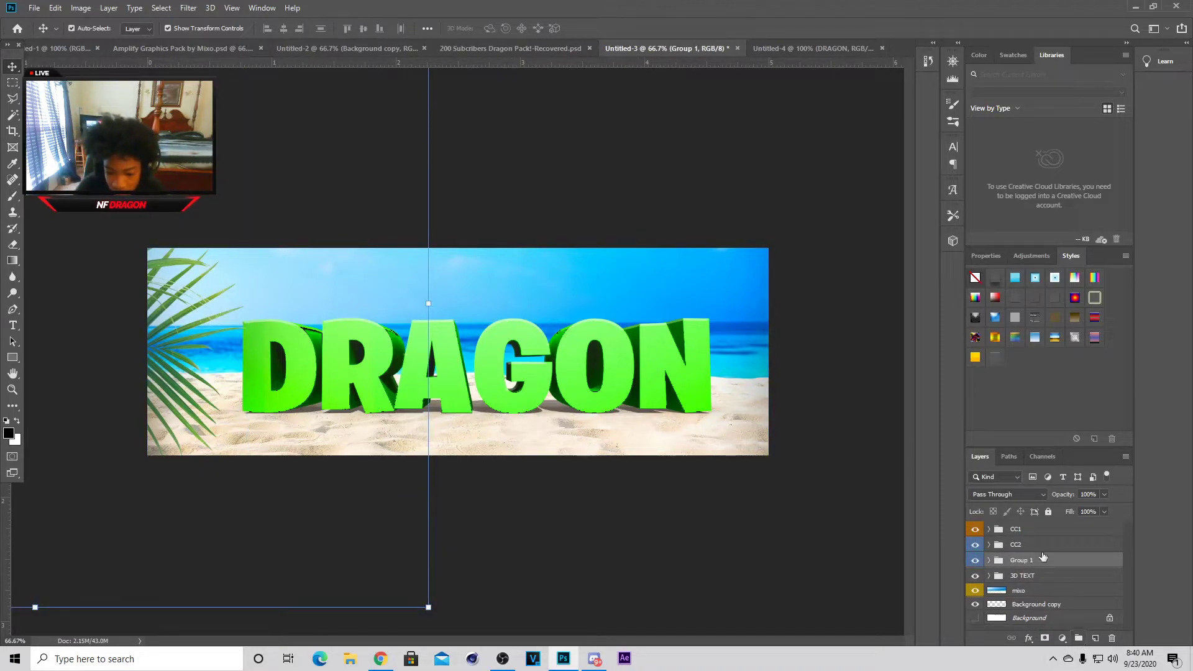
Step: Rename Group 1 to PLANT with Layer > Rename
{"action": "left_click", "coordinate": [108, 8]}
{"action": "left_click", "coordinate": [131, 112]}
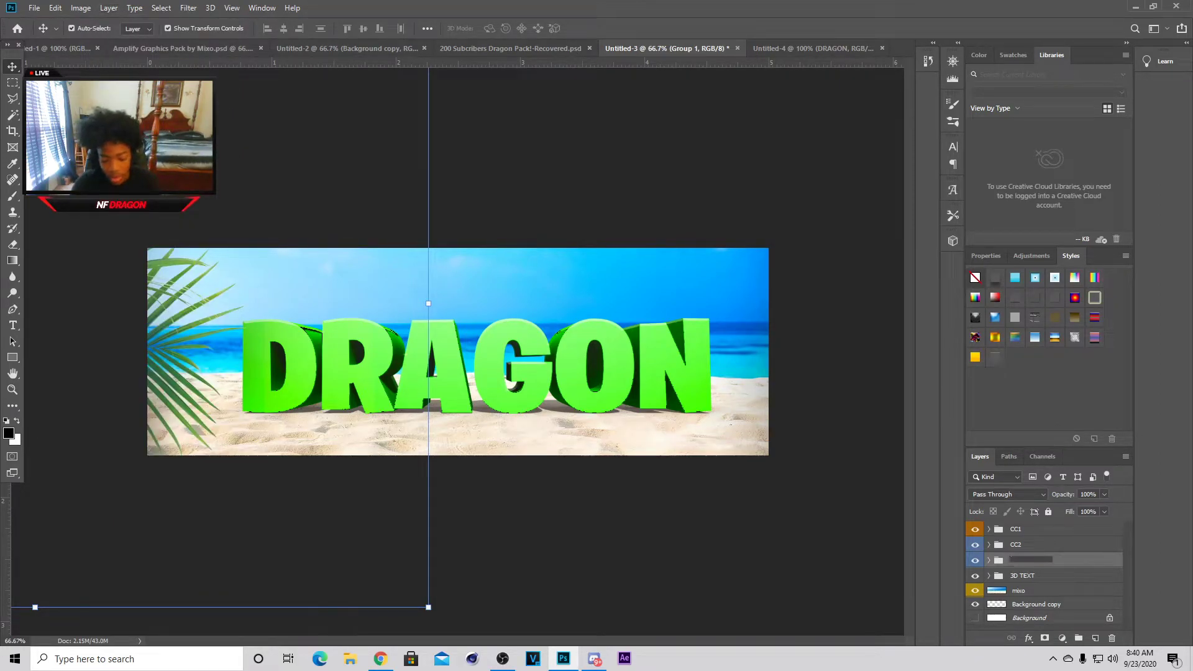
{"action": "key", "text": "Return"}
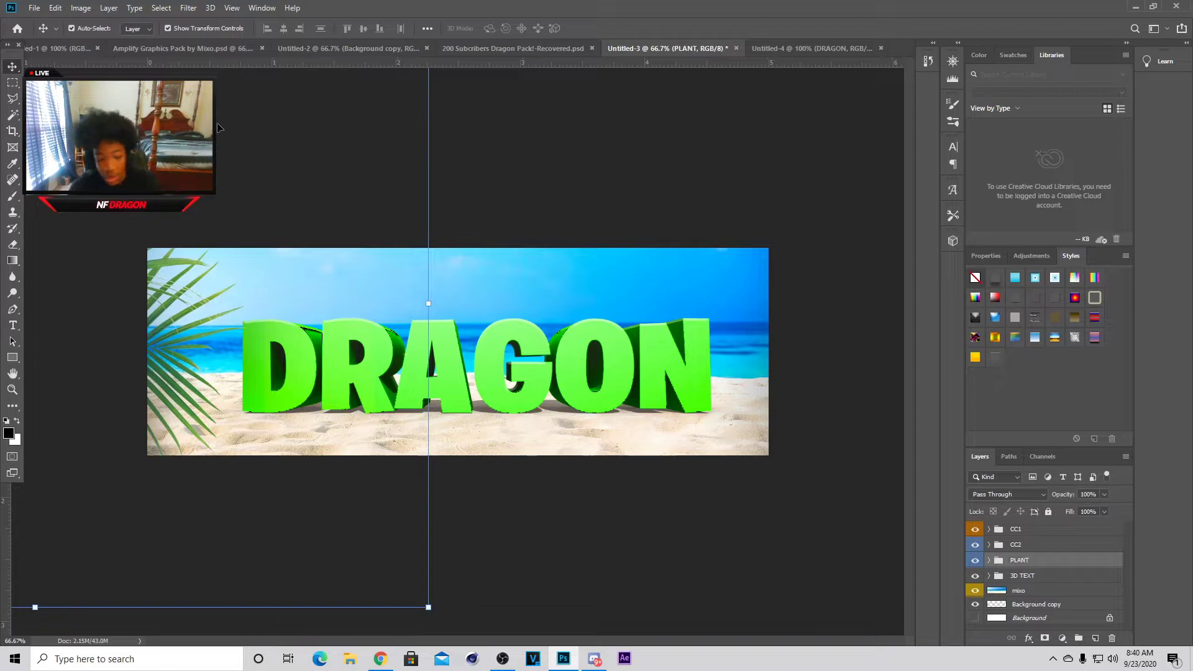
{"action": "left_click", "coordinate": [1002, 574]}
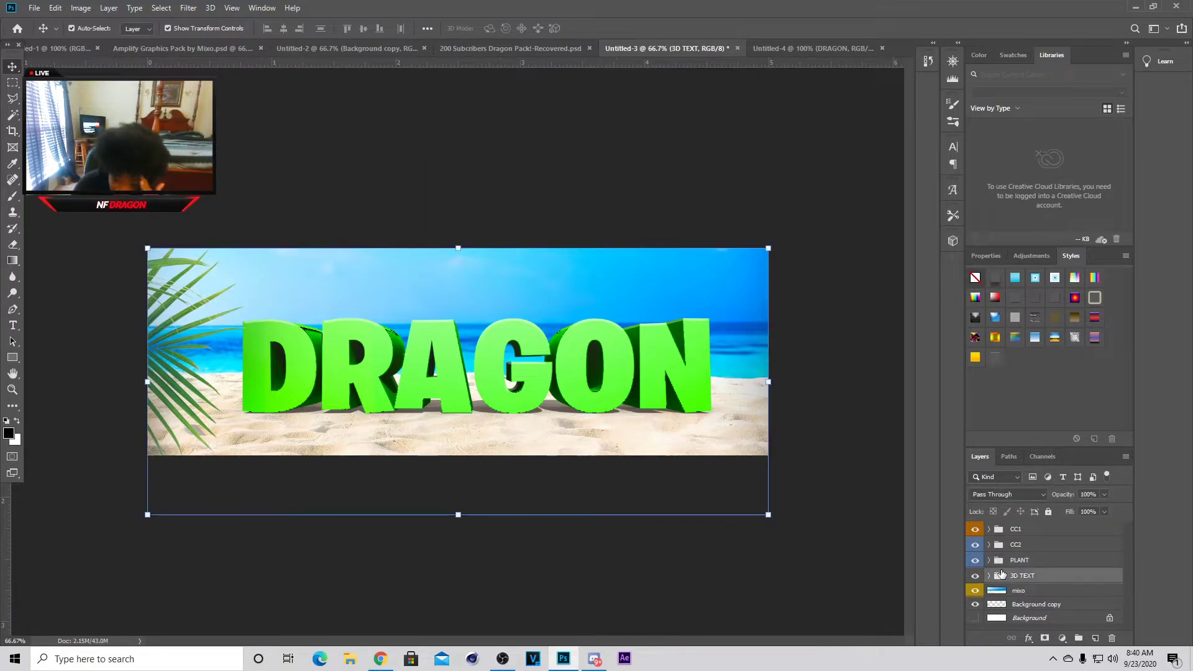
Step: Expand the 3D TEXT group and select its Layer 2
{"action": "left_click", "coordinate": [990, 577]}
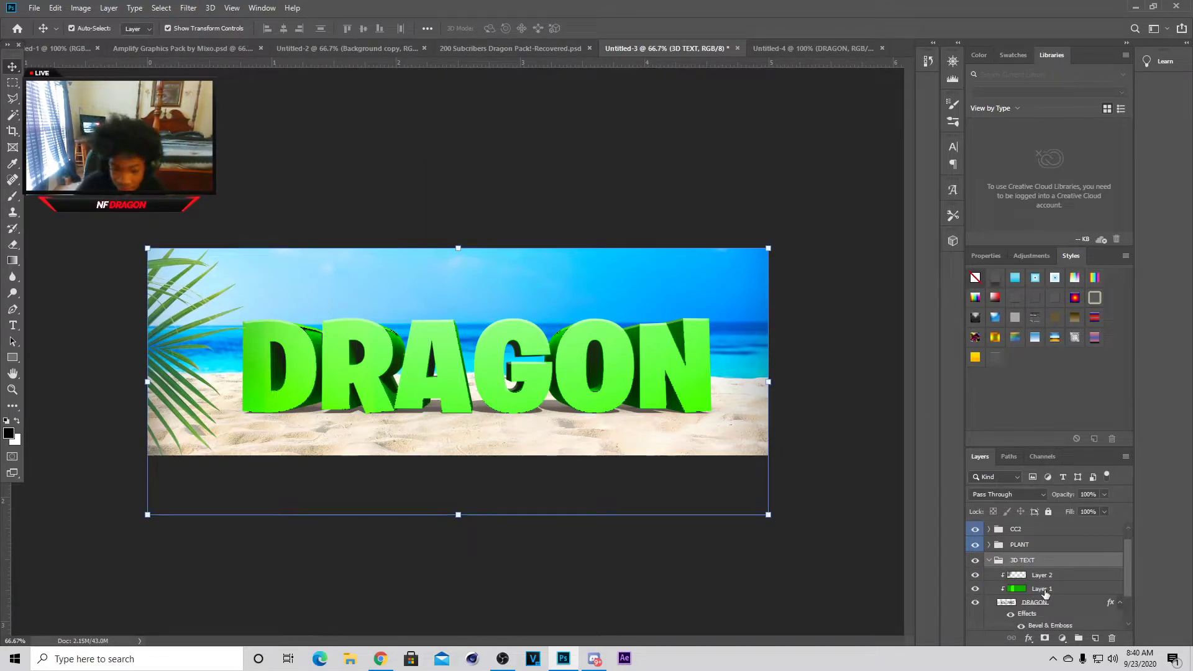
{"action": "left_click", "coordinate": [1045, 591]}
{"action": "left_click", "coordinate": [1032, 578]}
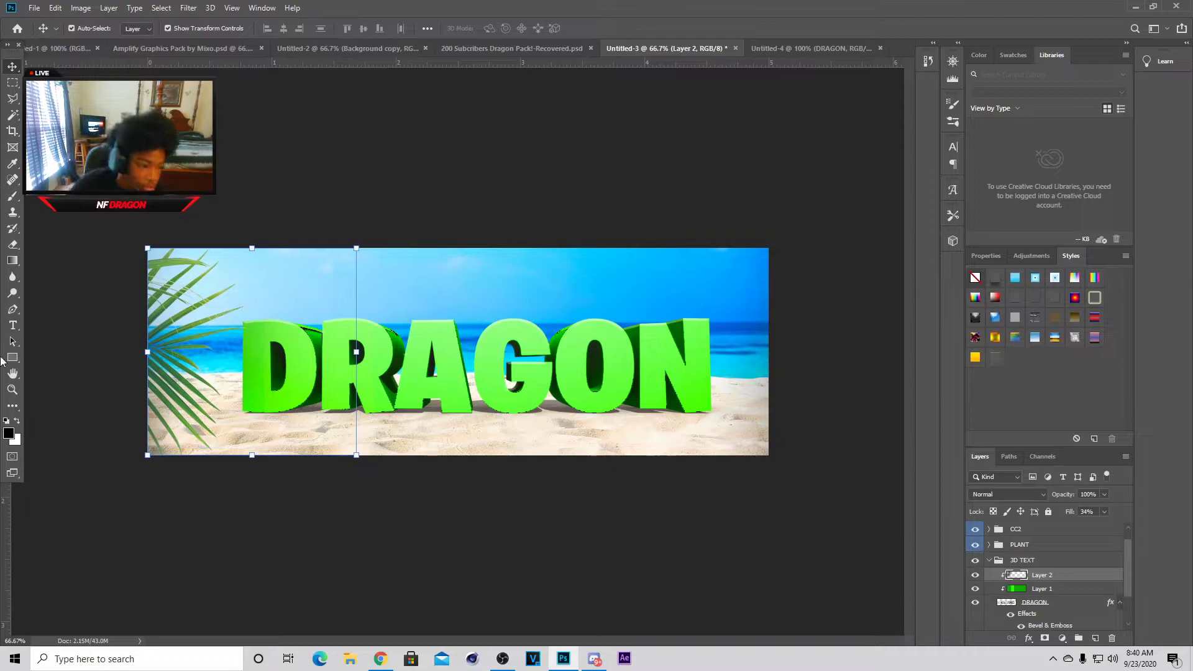
Step: Choose the Brush with white (ffffff) foreground colour, then bring up Untitled-2
{"action": "left_click", "coordinate": [12, 201]}
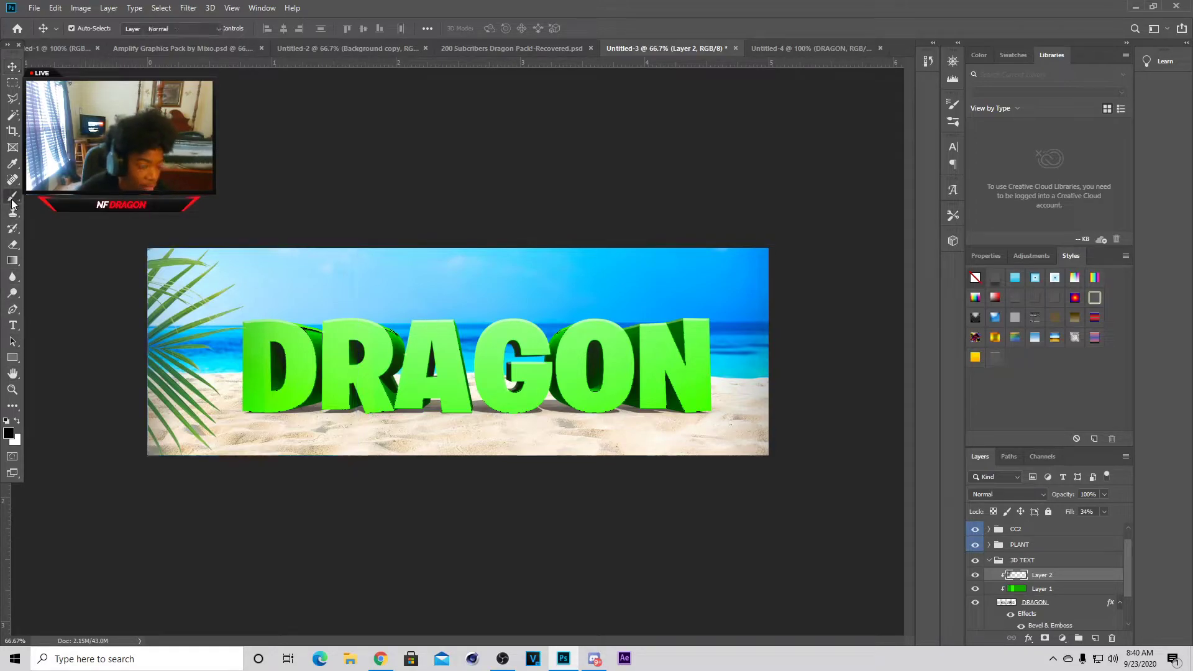
{"action": "left_click", "coordinate": [8, 433]}
{"action": "type", "text": "ffffff"}
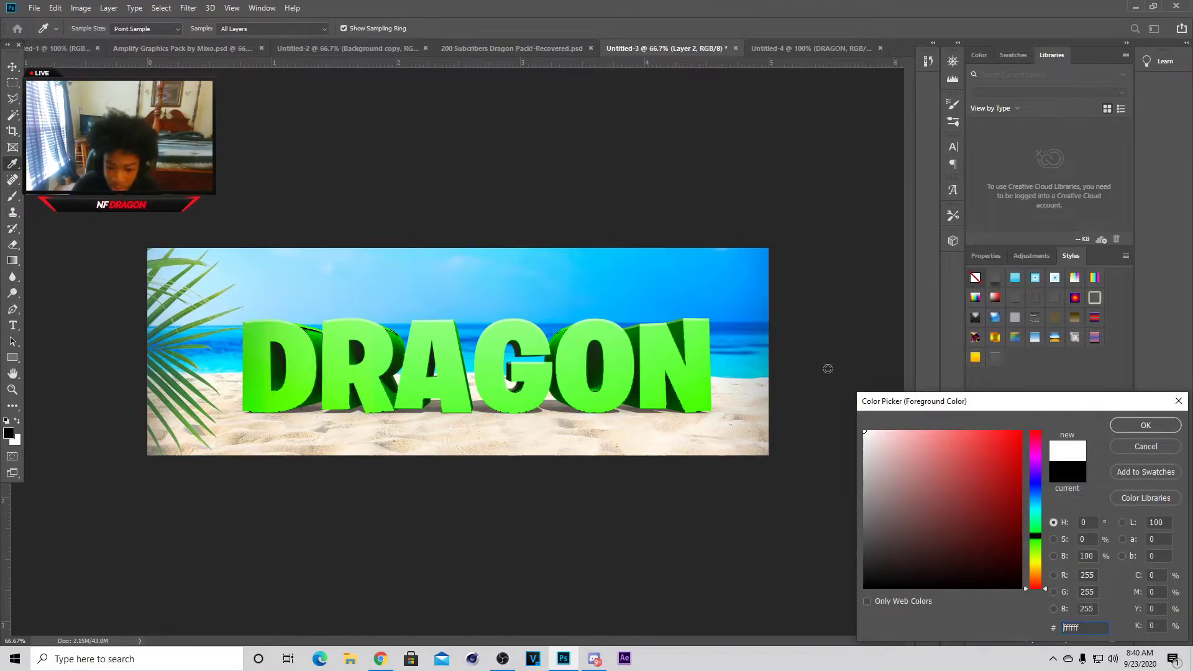
{"action": "left_click", "coordinate": [1166, 428]}
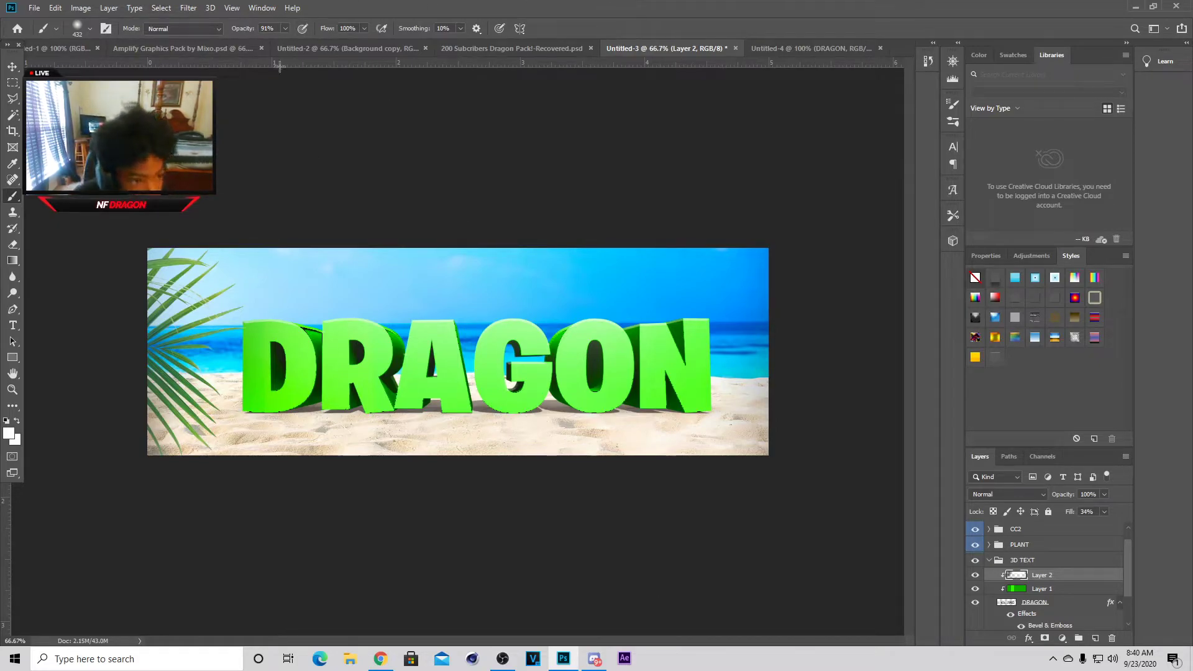
{"action": "left_click", "coordinate": [299, 48]}
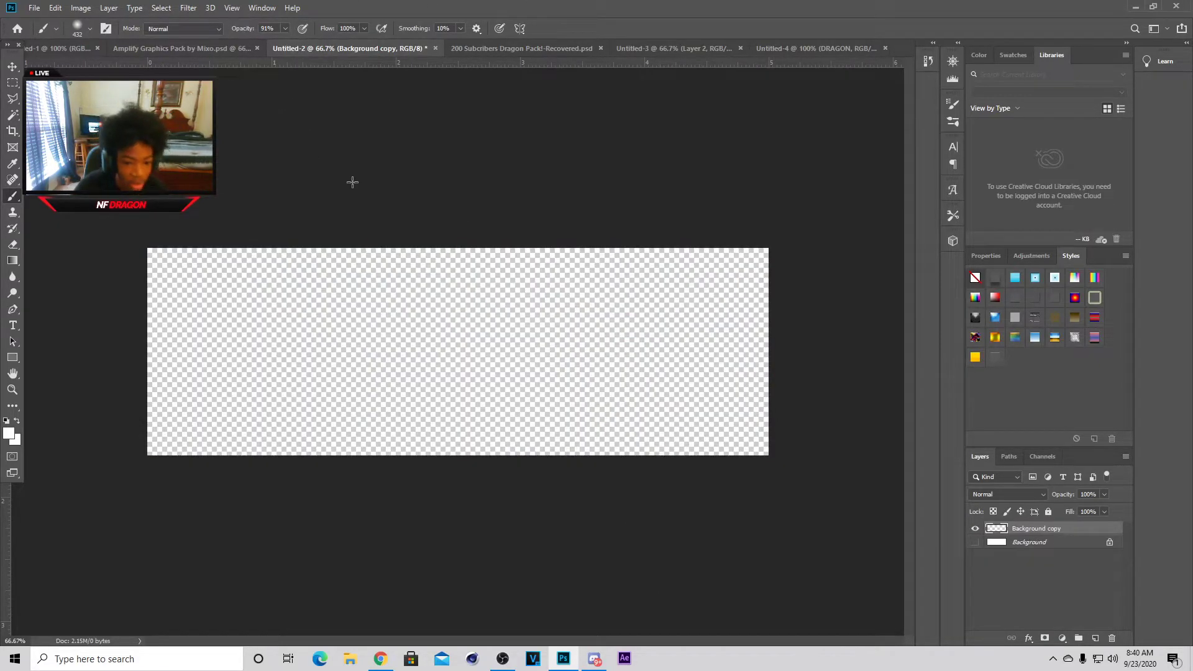
Step: In the Dragon Pack document, hide and collapse Lightning, collapse EFFECTS, and select the Move tool
{"action": "left_click", "coordinate": [537, 48]}
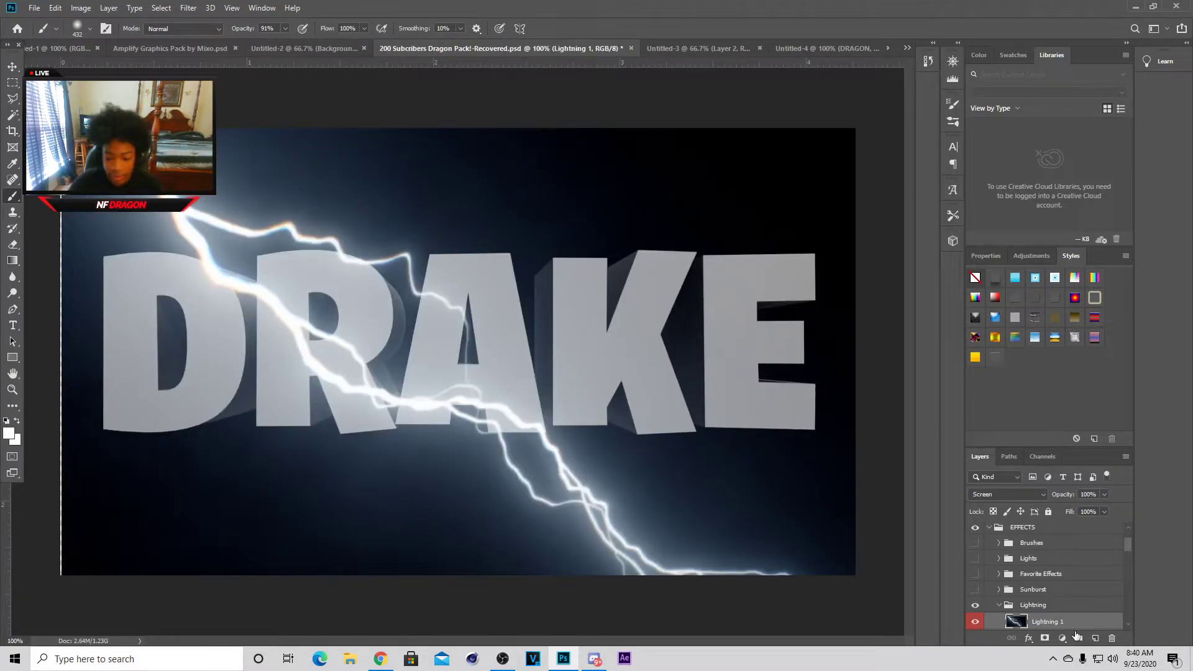
{"action": "left_click", "coordinate": [1002, 608]}
{"action": "left_click", "coordinate": [976, 605]}
{"action": "left_click", "coordinate": [999, 606]}
{"action": "scroll", "coordinate": [1005, 574], "scroll_direction": "up", "scroll_amount": 1}
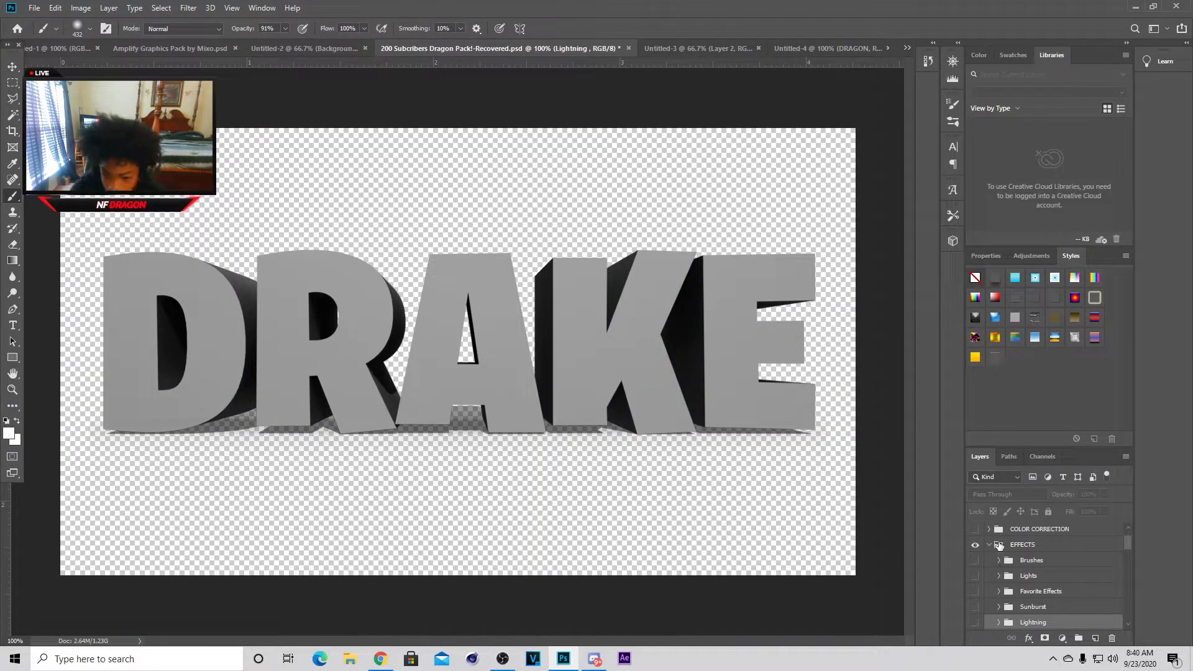
{"action": "left_click", "coordinate": [988, 545]}
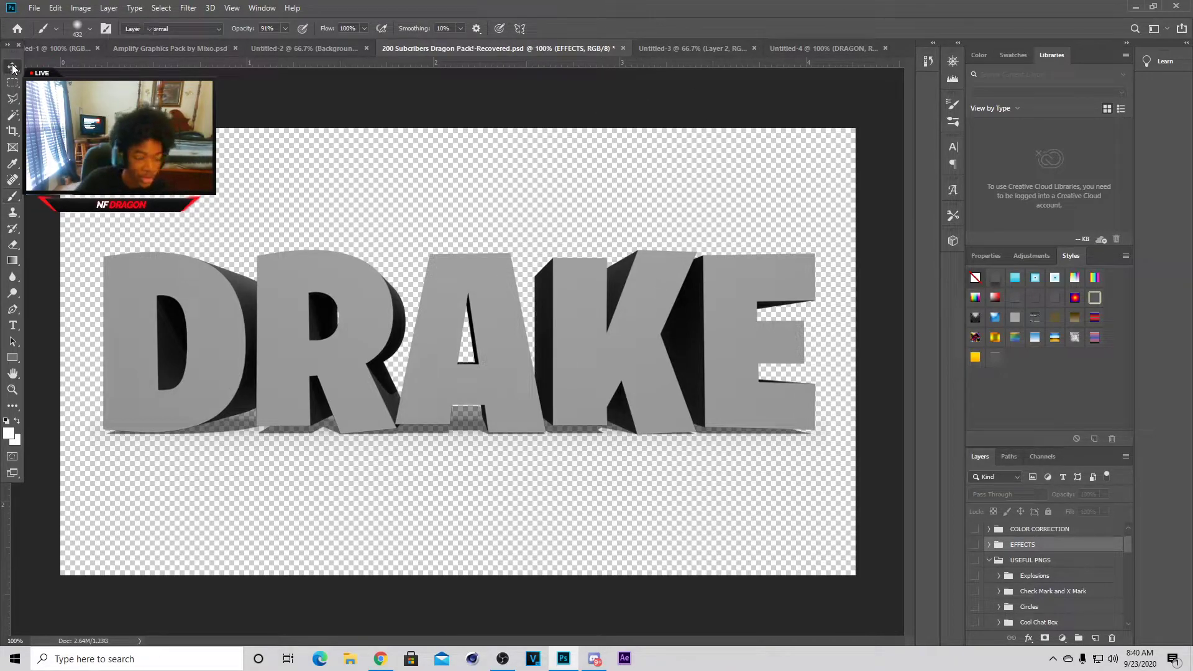
{"action": "key", "text": "v"}
{"action": "left_click", "coordinate": [676, 47]}
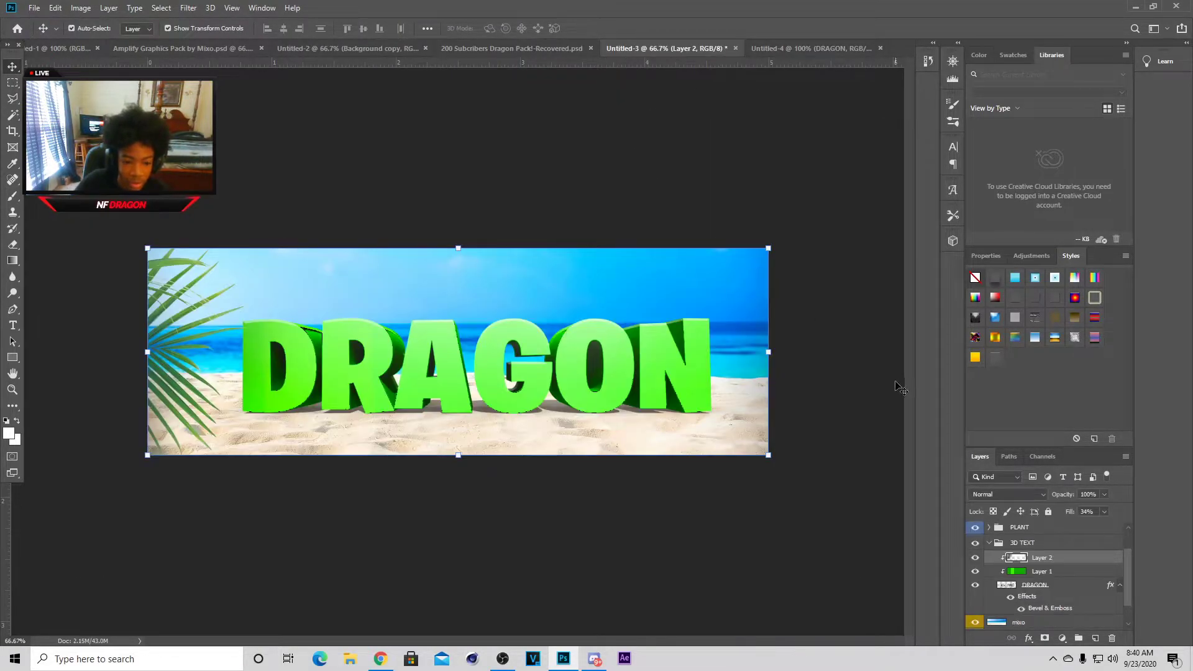
Step: In the Amplify Graphics Pack, preview the palm layers and select the cycad palm
{"action": "left_click", "coordinate": [335, 49]}
{"action": "left_click", "coordinate": [175, 50]}
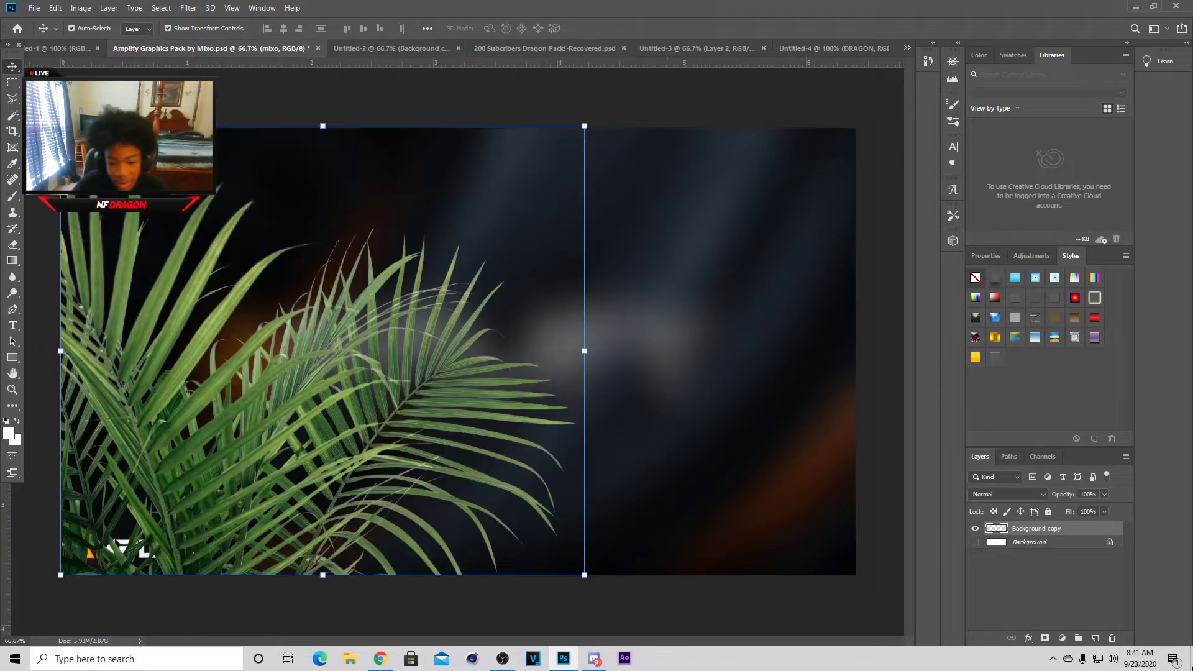
{"action": "left_click", "coordinate": [974, 622]}
{"action": "left_click", "coordinate": [975, 605]}
{"action": "left_click", "coordinate": [975, 604]}
{"action": "left_click", "coordinate": [975, 604]}
{"action": "left_click", "coordinate": [1004, 604]}
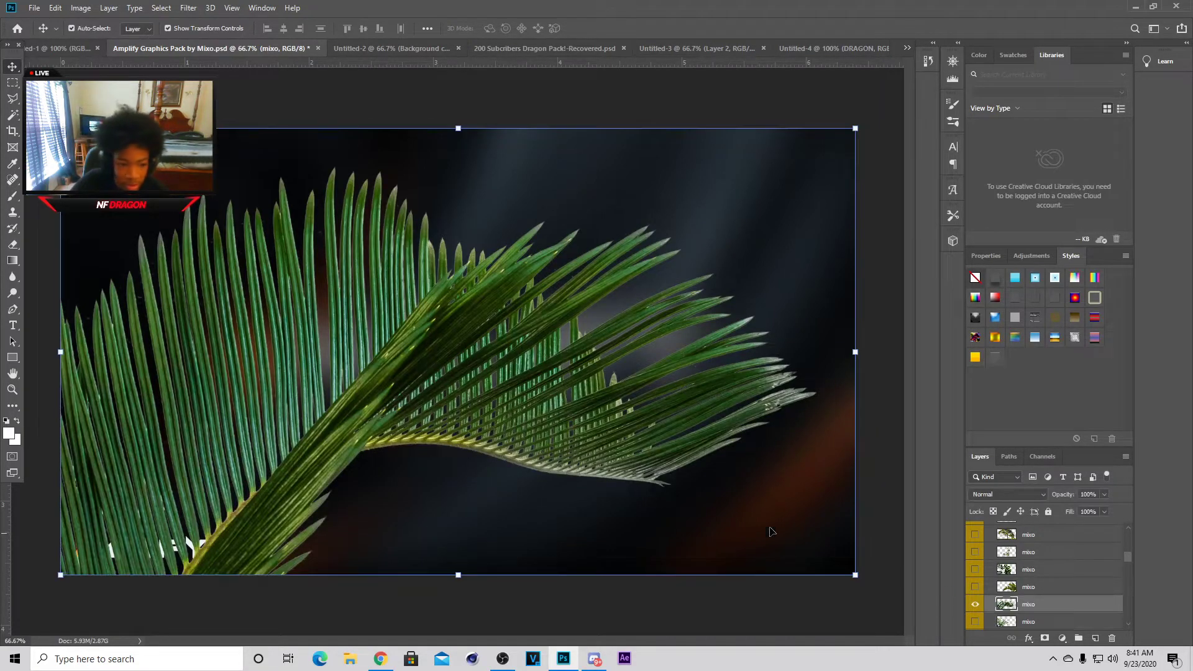
Step: Flip the palm frond horizontally and drag it into the DRAGON banner
{"action": "left_click", "coordinate": [59, 8]}
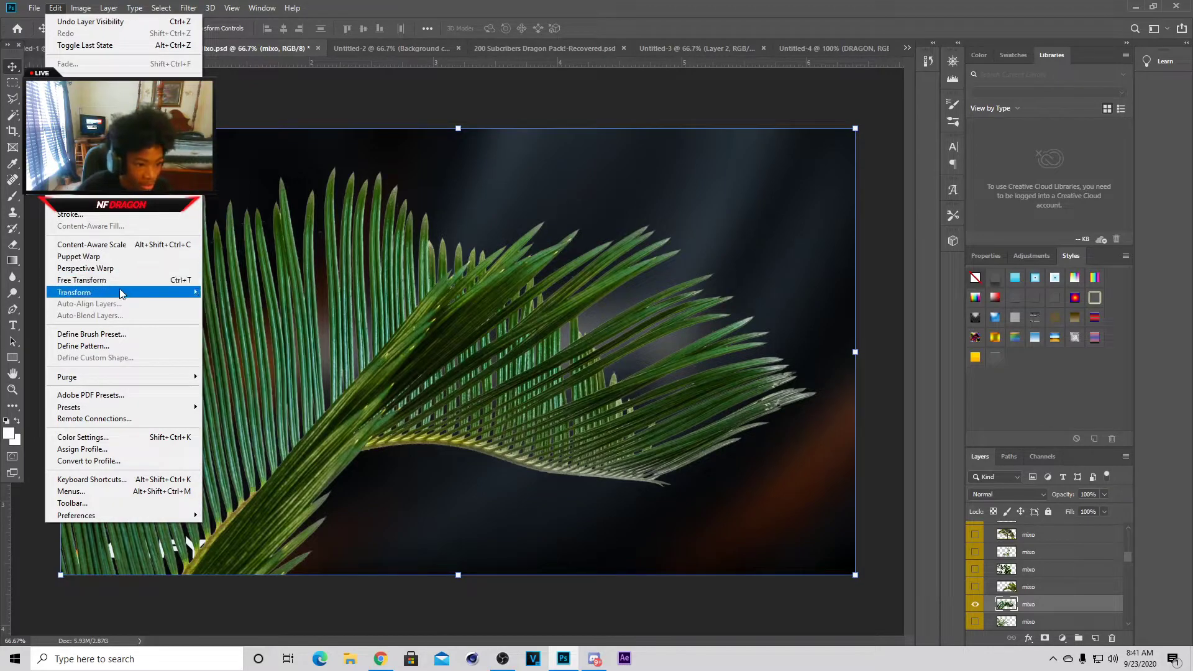
{"action": "mouse_move", "coordinate": [123, 296]}
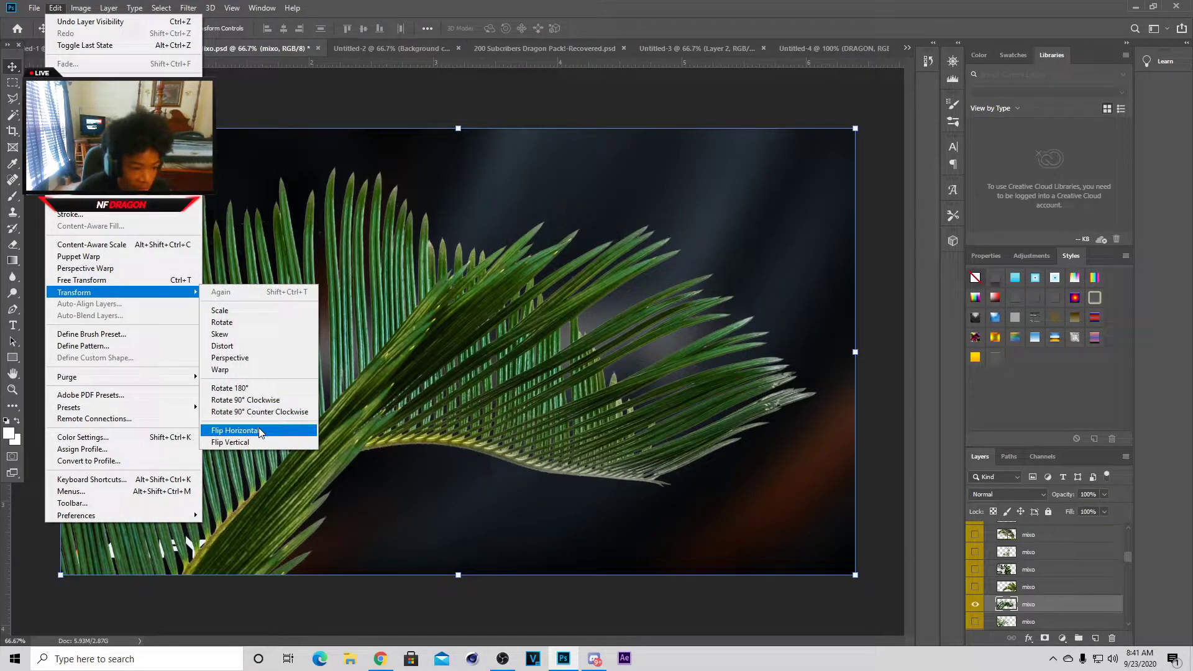
{"action": "left_click", "coordinate": [266, 428]}
{"action": "left_click_drag", "start_coordinate": [554, 434], "coordinate": [859, 311]}
Step: Try resizing the frond beside DRAGON's right side, cancel, and start deleting its layer
{"action": "key", "text": "ctrl+t"}
{"action": "left_click_drag", "start_coordinate": [455, 504], "coordinate": [569, 348]}
{"action": "left_click_drag", "start_coordinate": [734, 127], "coordinate": [883, 439]}
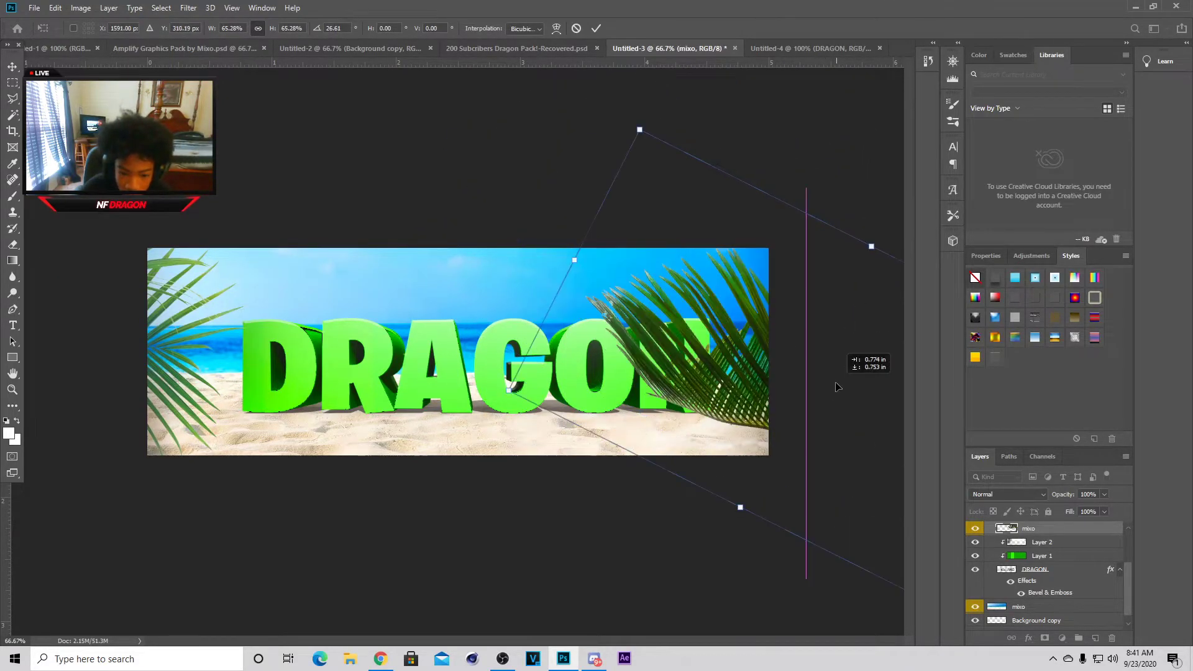
{"action": "left_click_drag", "start_coordinate": [872, 246], "coordinate": [762, 267]}
{"action": "left_click_drag", "start_coordinate": [864, 312], "coordinate": [947, 327]}
{"action": "left_click_drag", "start_coordinate": [797, 334], "coordinate": [735, 326]}
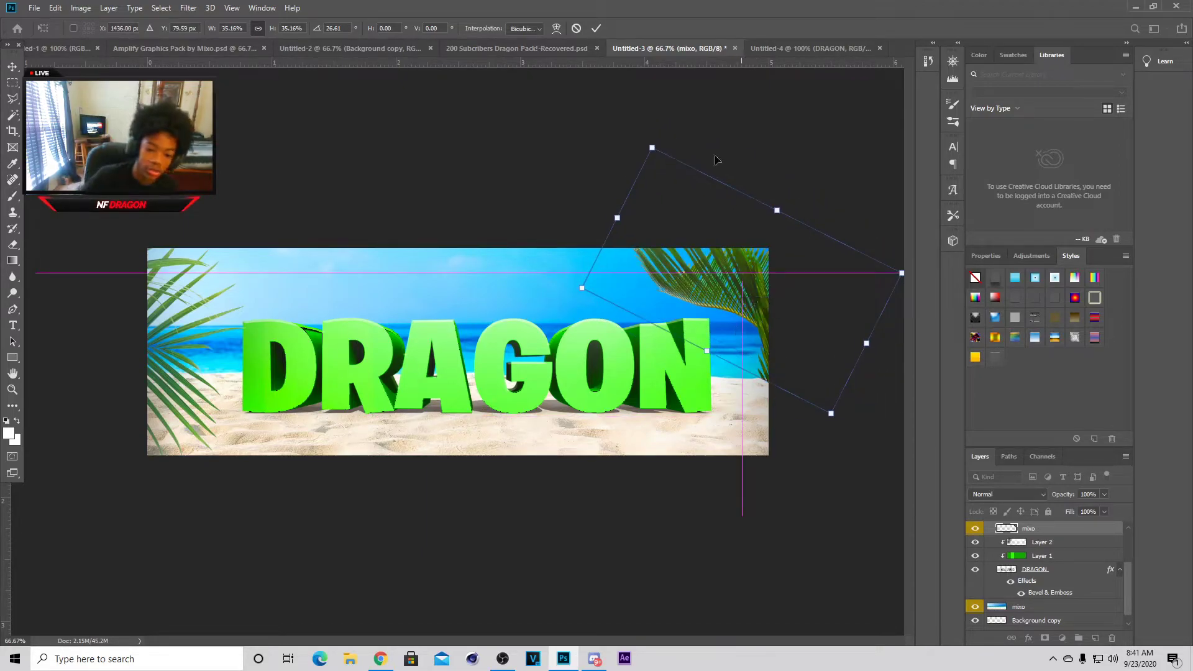
{"action": "left_click_drag", "start_coordinate": [644, 137], "coordinate": [529, 159]}
{"action": "left_click_drag", "start_coordinate": [800, 314], "coordinate": [839, 484]}
{"action": "left_click", "coordinate": [576, 28]}
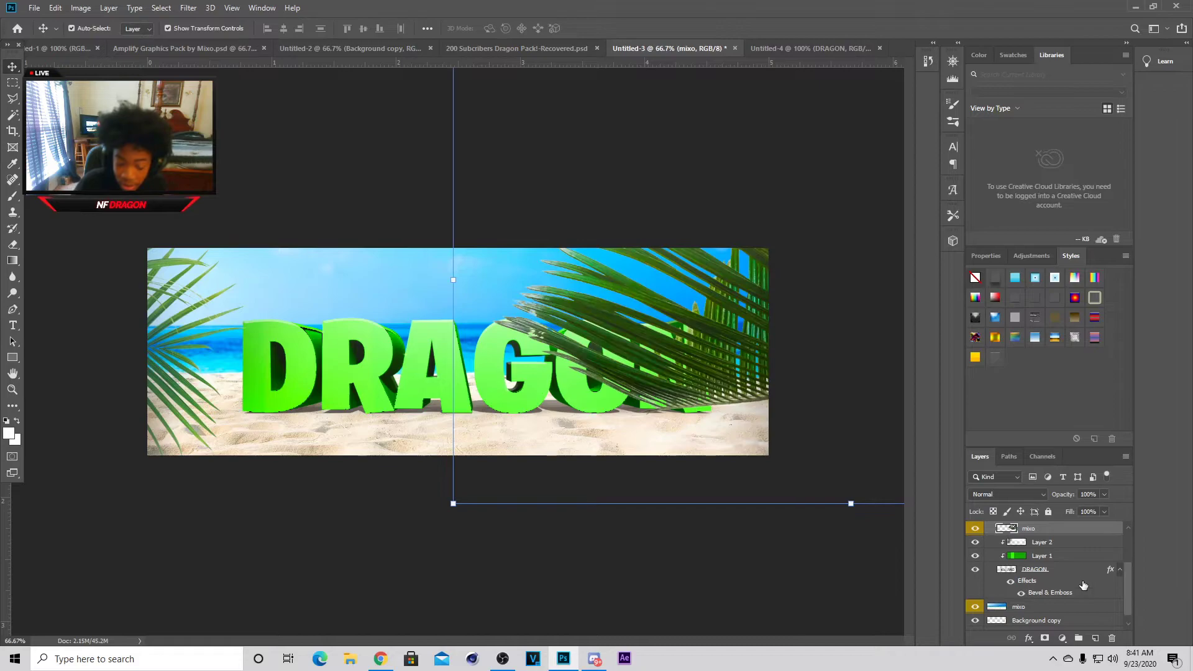
{"action": "right_click", "coordinate": [1050, 528]}
{"action": "left_click", "coordinate": [1055, 81]}
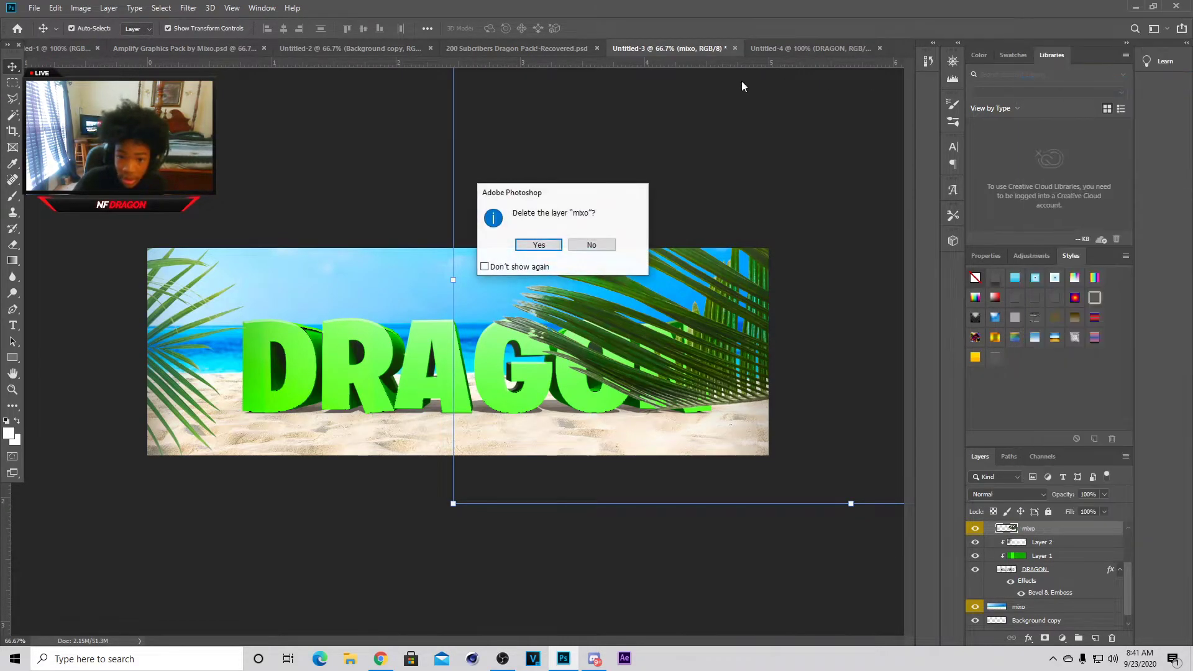
Step: Confirm deleting the mixo frond layer and select the collapsed 3D TEXT group
{"action": "left_click", "coordinate": [539, 246]}
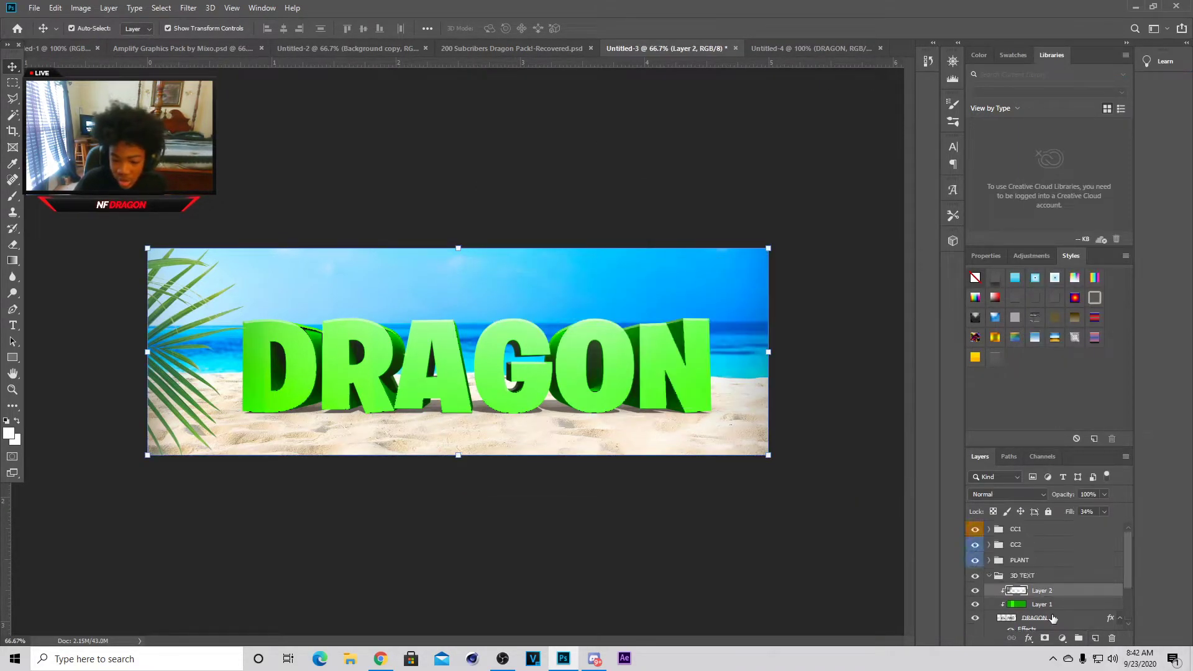
{"action": "left_click", "coordinate": [989, 577]}
{"action": "left_click", "coordinate": [1007, 577]}
Step: Open the parrot image unnamed (2) from Downloads and drag it onto the banner
{"action": "left_click", "coordinate": [34, 8]}
{"action": "left_click", "coordinate": [50, 36]}
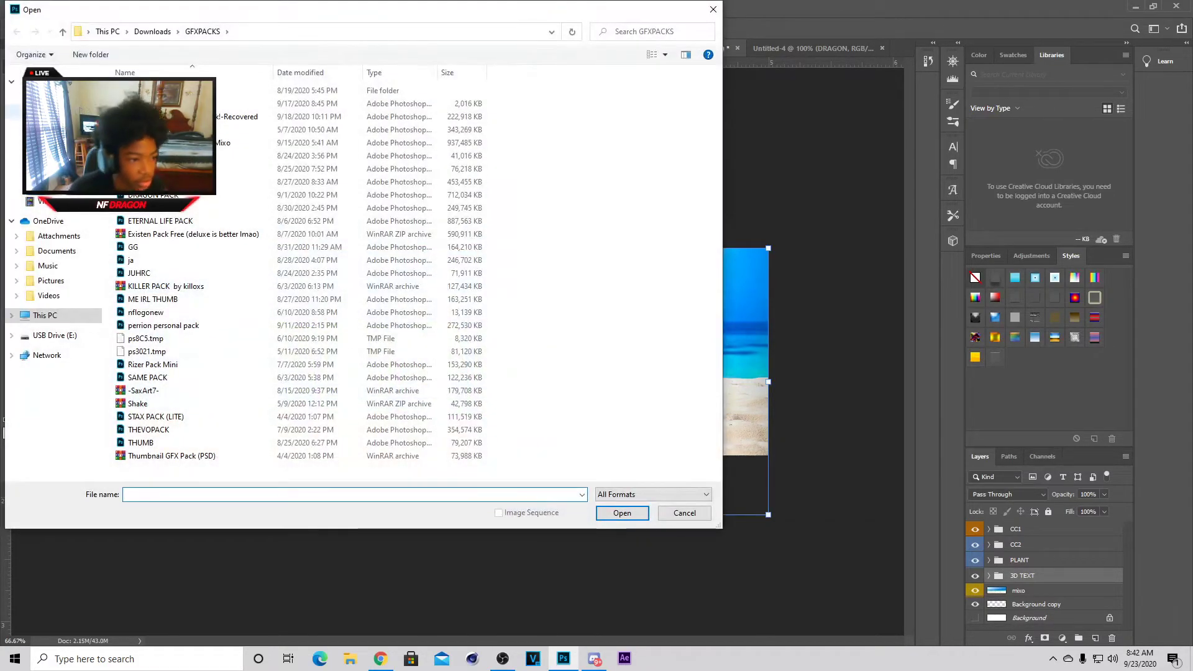
{"action": "key", "text": "alt+Up"}
{"action": "left_click", "coordinate": [197, 218]}
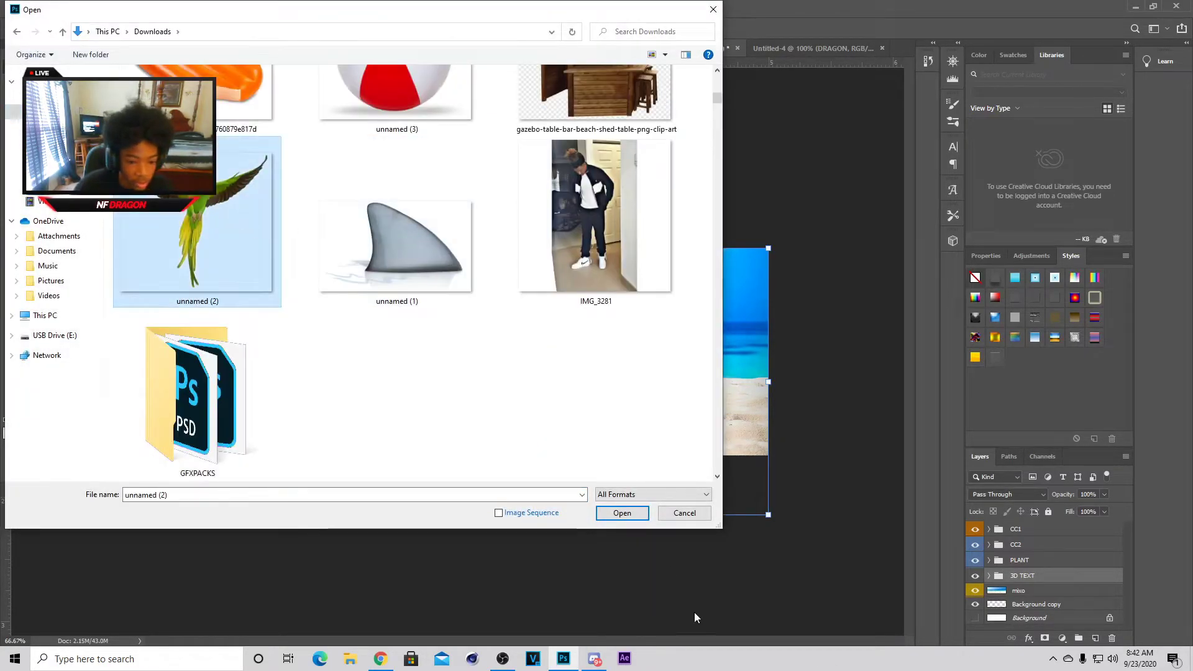
{"action": "left_click", "coordinate": [644, 515]}
{"action": "left_click_drag", "start_coordinate": [445, 343], "coordinate": [676, 329]}
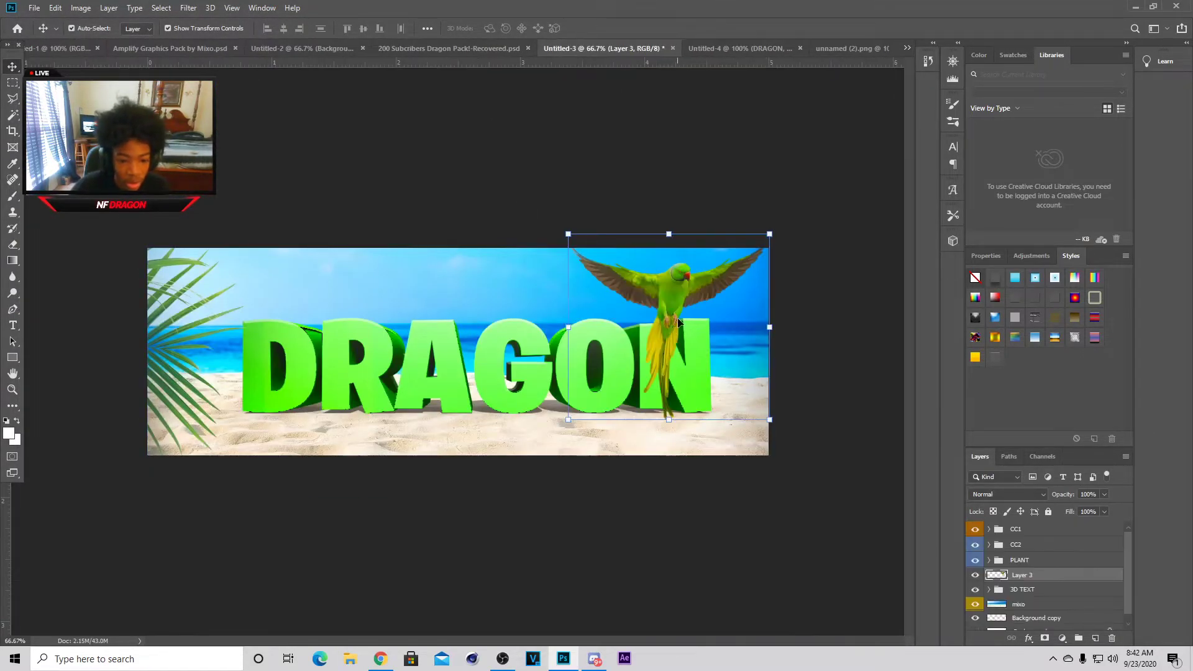
Step: Move Layer 3 under 3D TEXT and scale the parrot to 55%, perched above the N
{"action": "left_click_drag", "start_coordinate": [1055, 576], "coordinate": [1047, 600]}
{"action": "left_click_drag", "start_coordinate": [668, 235], "coordinate": [677, 317]}
{"action": "left_click_drag", "start_coordinate": [681, 368], "coordinate": [708, 327]}
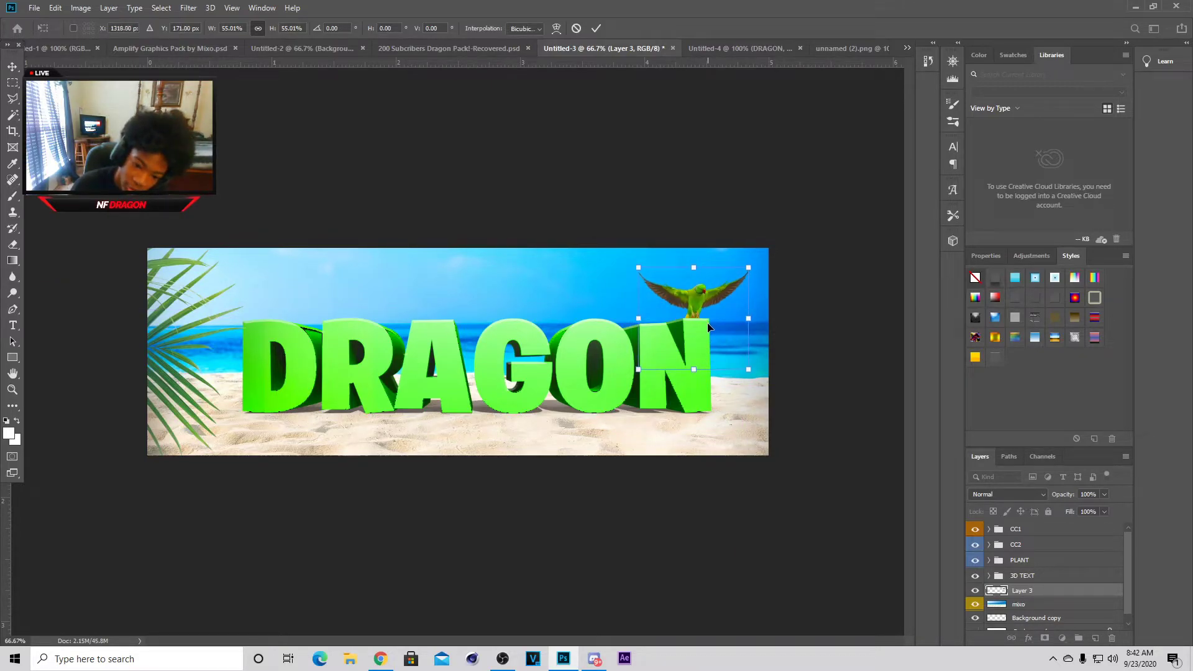
{"action": "left_click", "coordinate": [596, 28]}
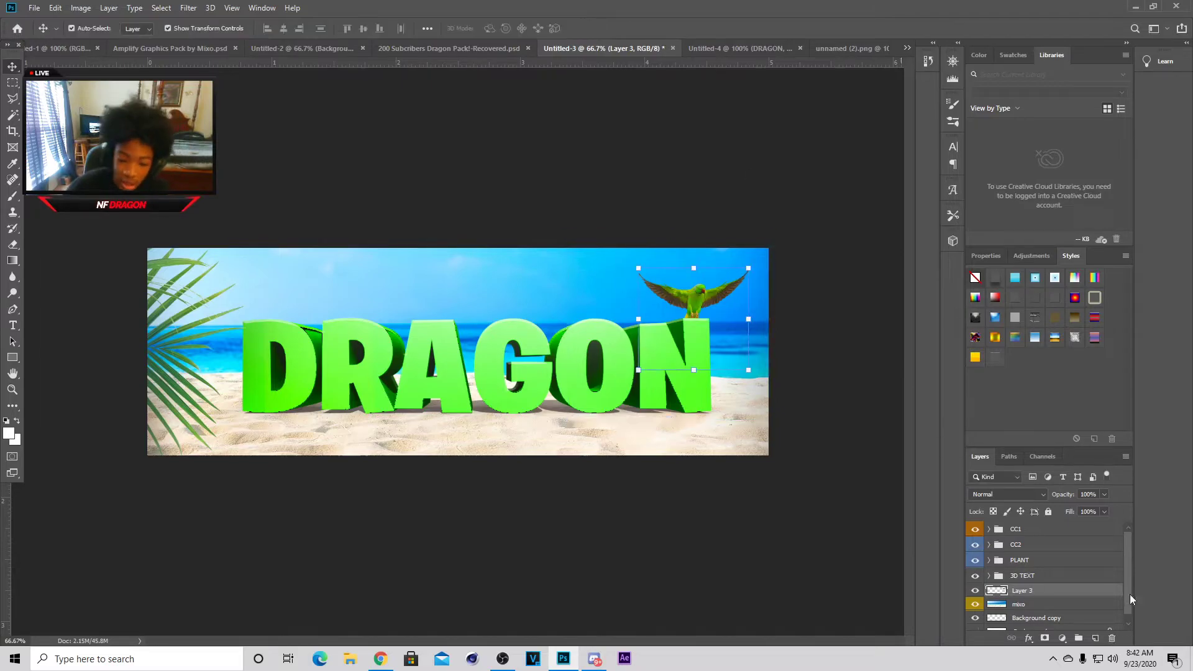
{"action": "right_click", "coordinate": [1053, 595]}
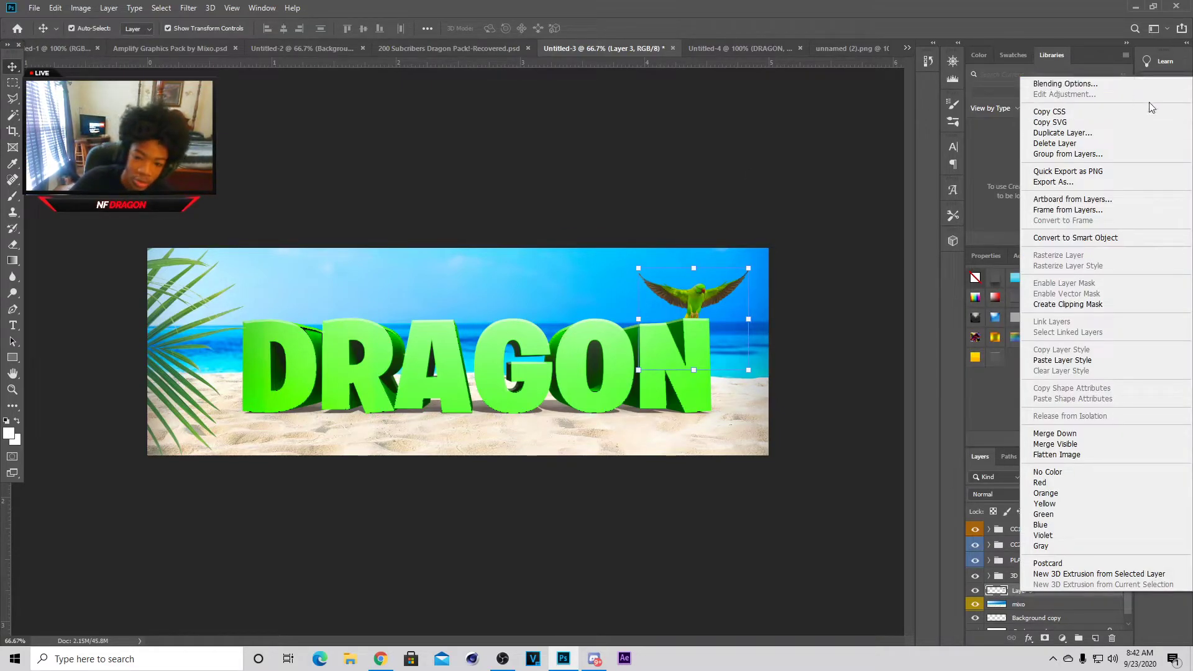
Step: Add a Smooth Bevel & Emboss at depth 105 and an Inner Glow to the parrot
{"action": "left_click", "coordinate": [1125, 85]}
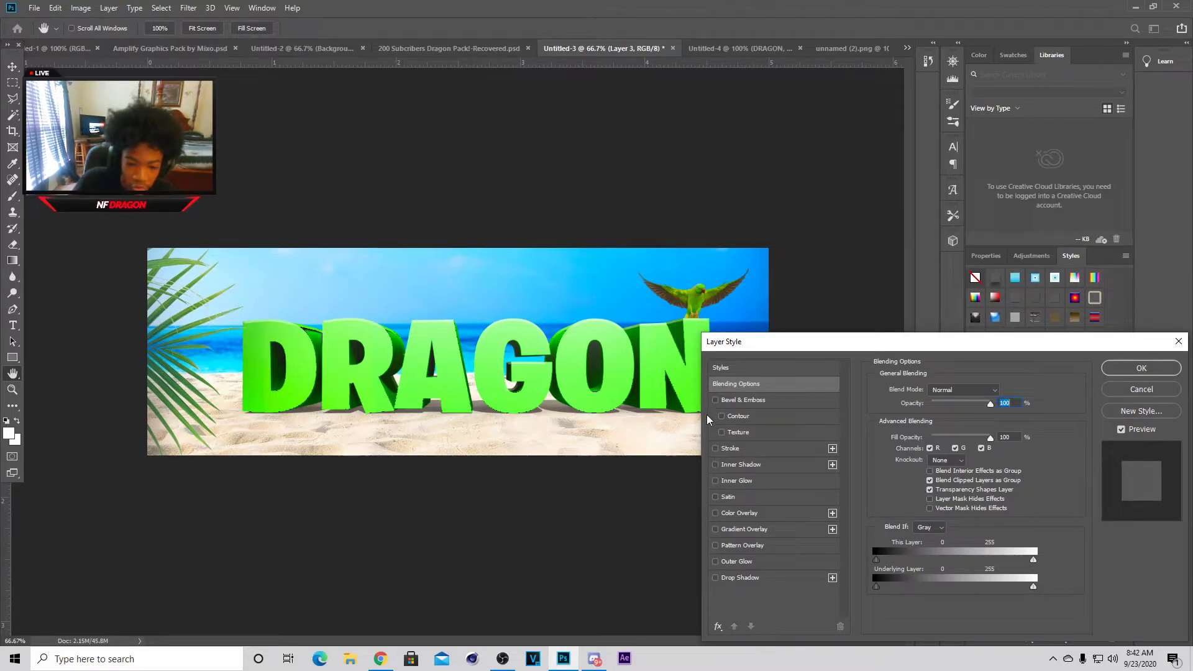
{"action": "left_click", "coordinate": [716, 400]}
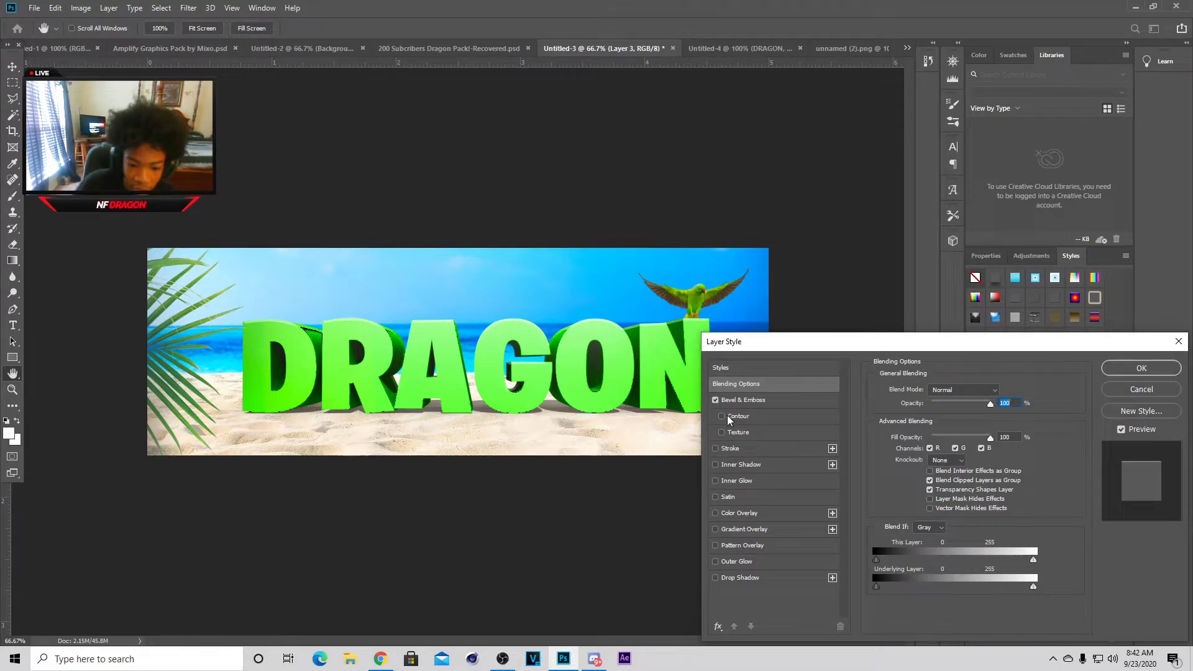
{"action": "left_click", "coordinate": [738, 404]}
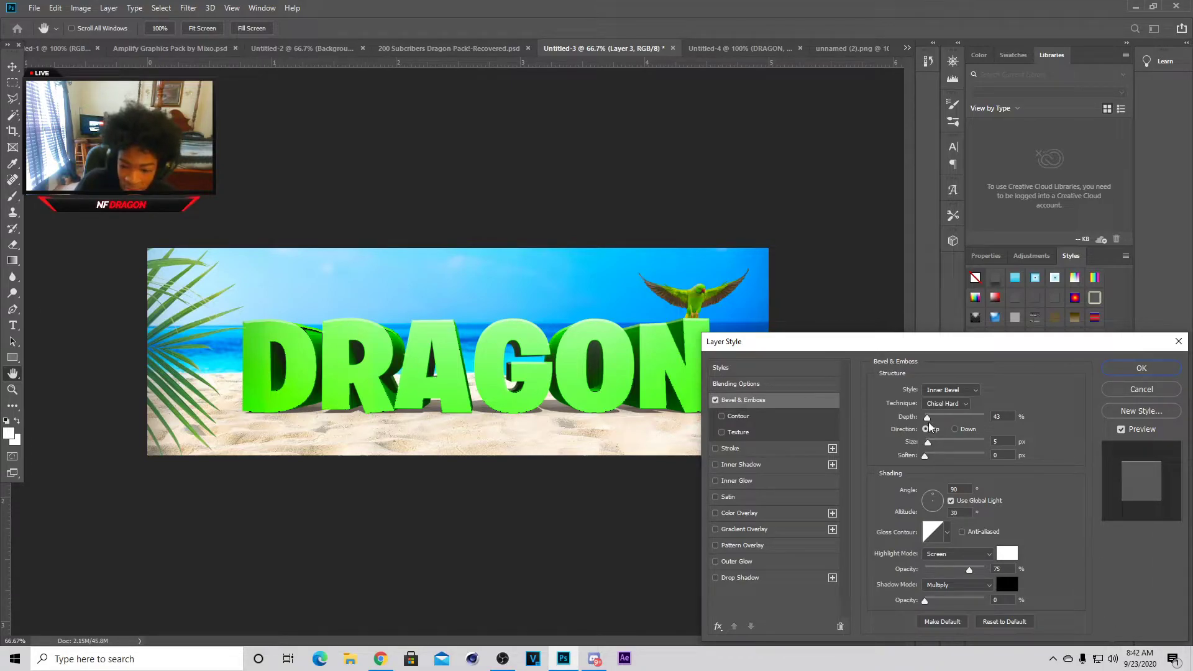
{"action": "left_click_drag", "start_coordinate": [930, 419], "coordinate": [933, 419]}
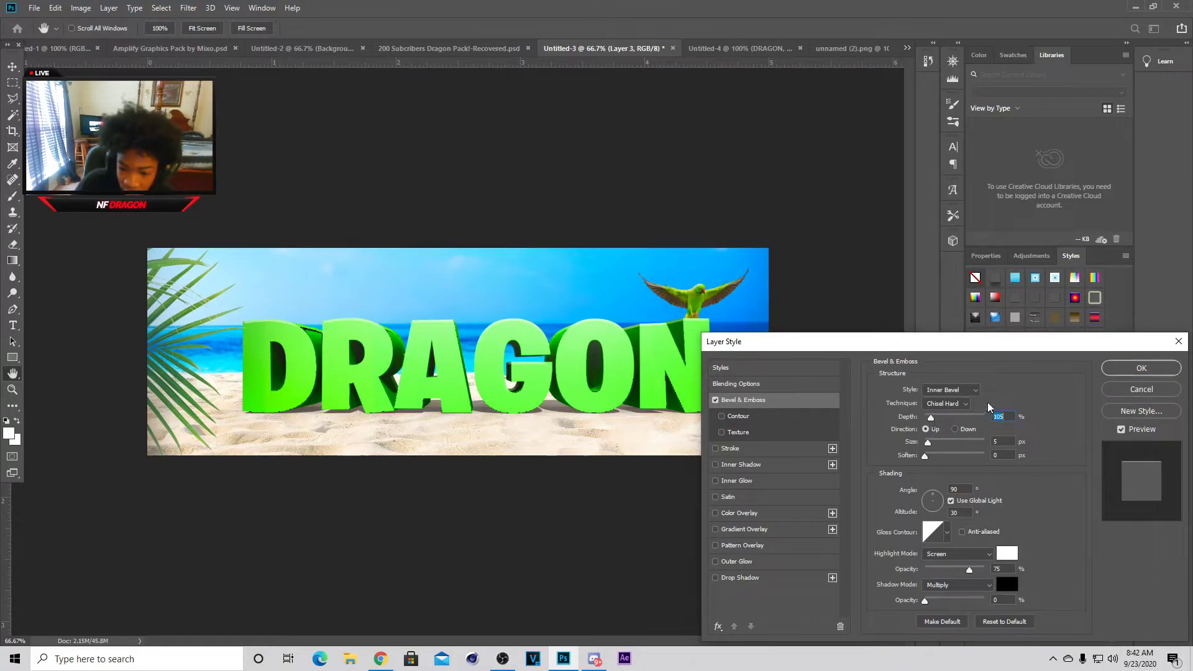
{"action": "left_click", "coordinate": [942, 408]}
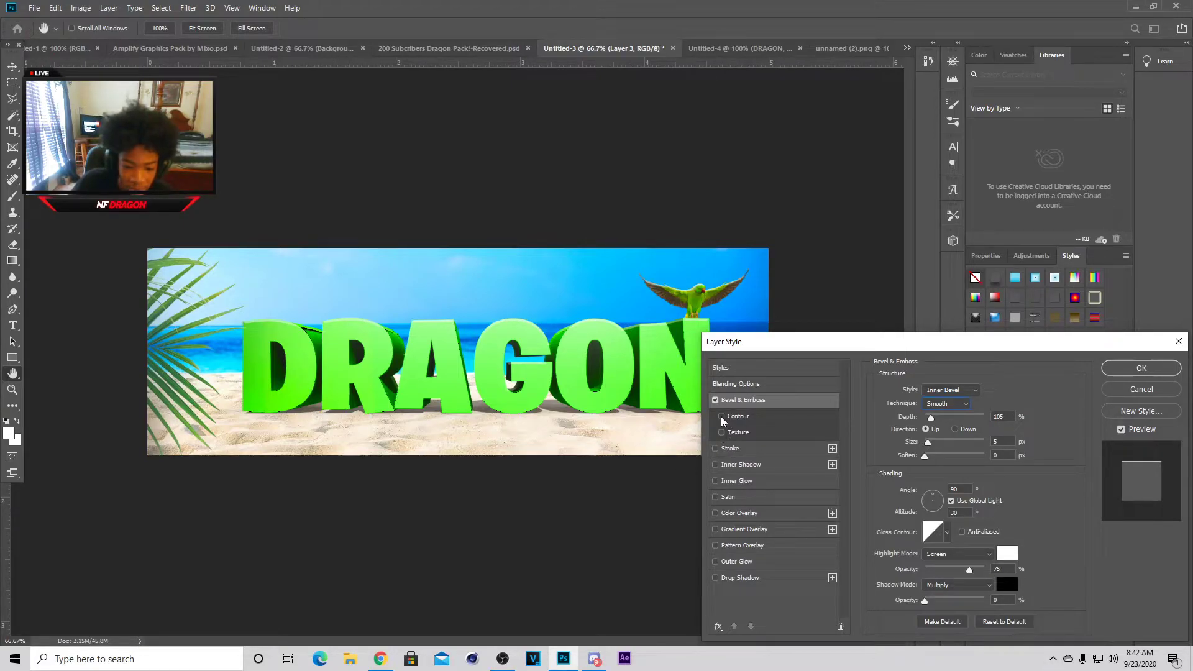
{"action": "left_click", "coordinate": [738, 453]}
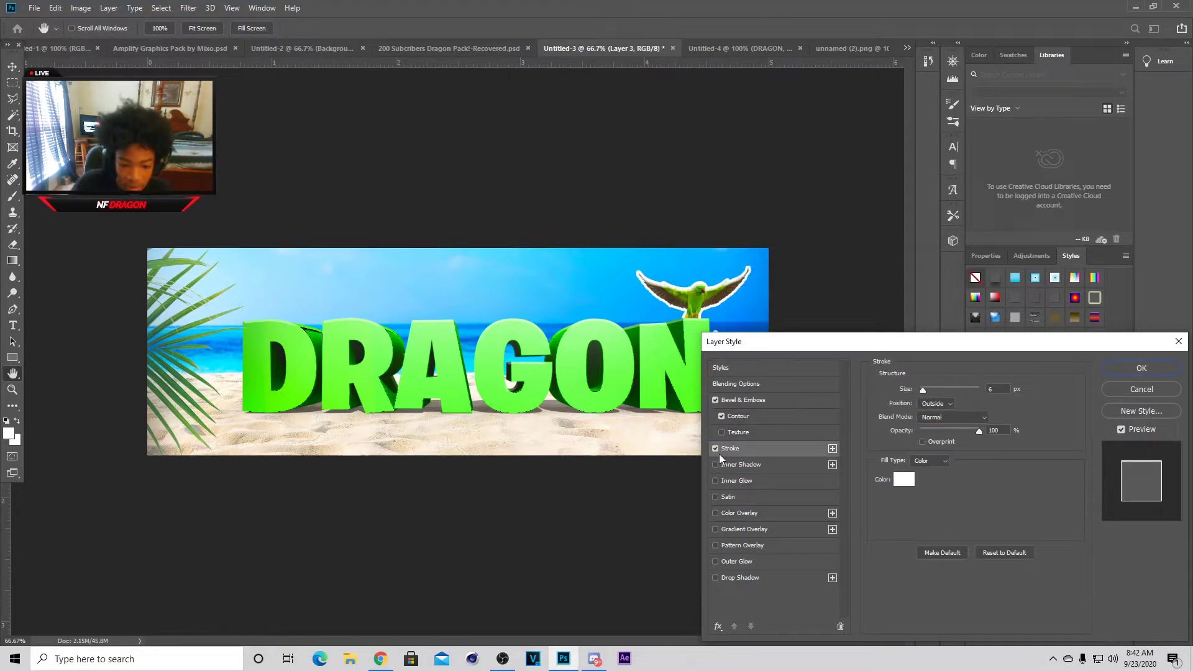
{"action": "left_click", "coordinate": [716, 449]}
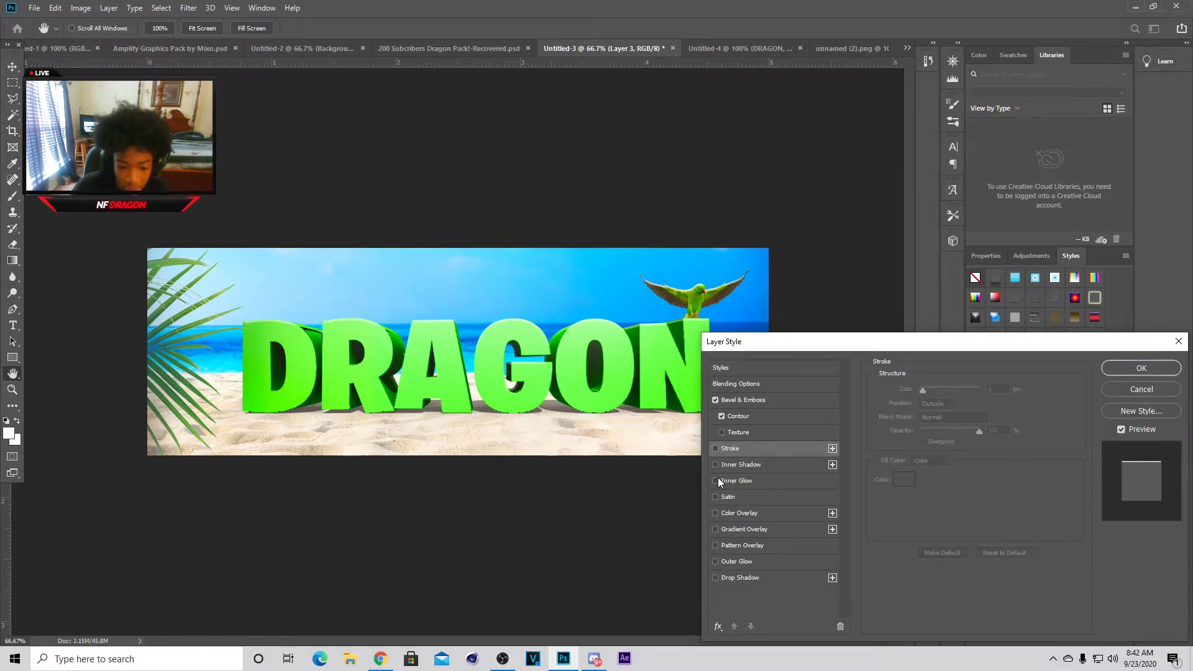
{"action": "left_click", "coordinate": [744, 479]}
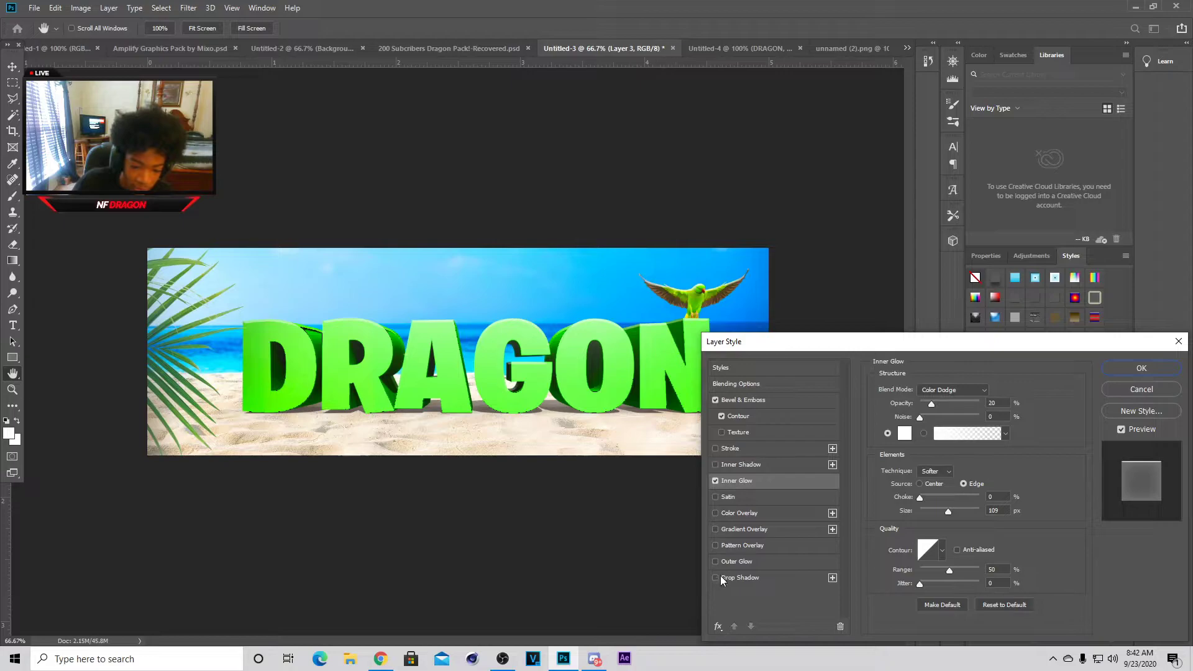
Step: Add a white Overlay Outer Glow at lower opacity and a Drop Shadow, then apply
{"action": "left_click", "coordinate": [737, 561]}
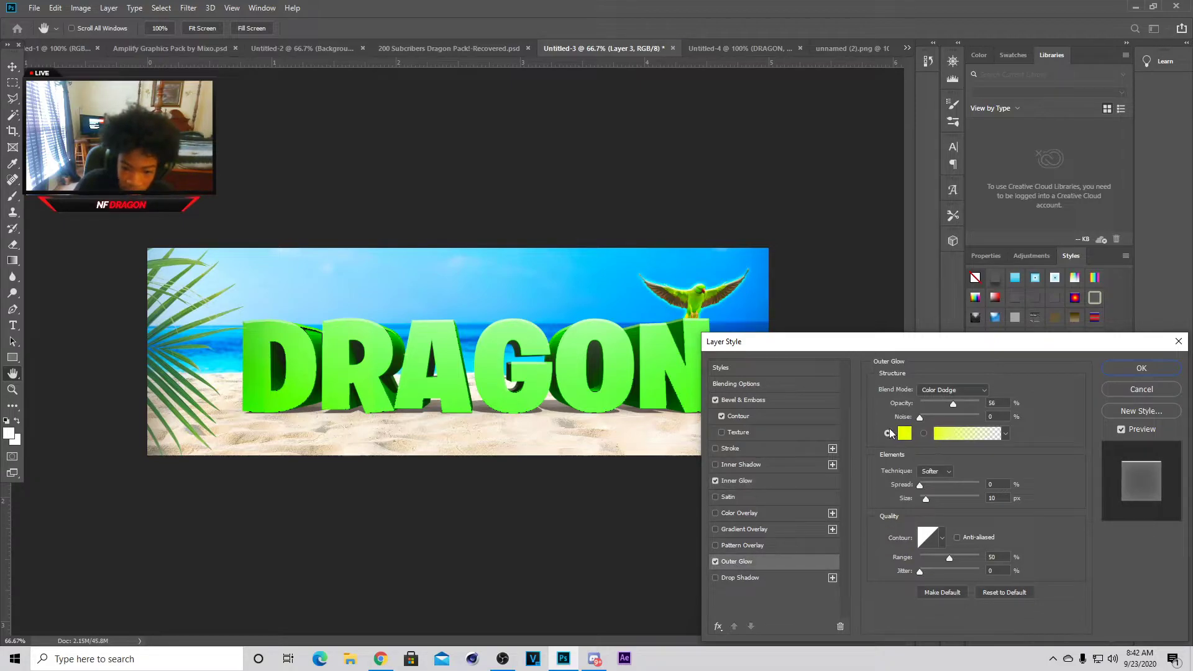
{"action": "left_click", "coordinate": [901, 433]}
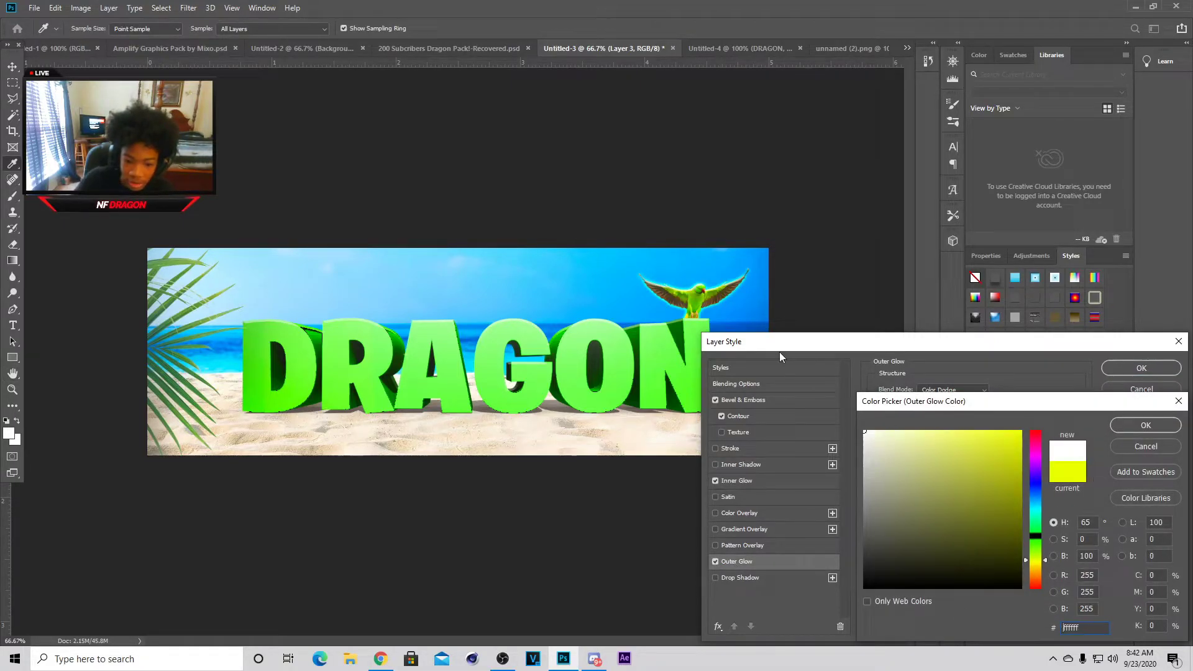
{"action": "left_click", "coordinate": [1127, 429]}
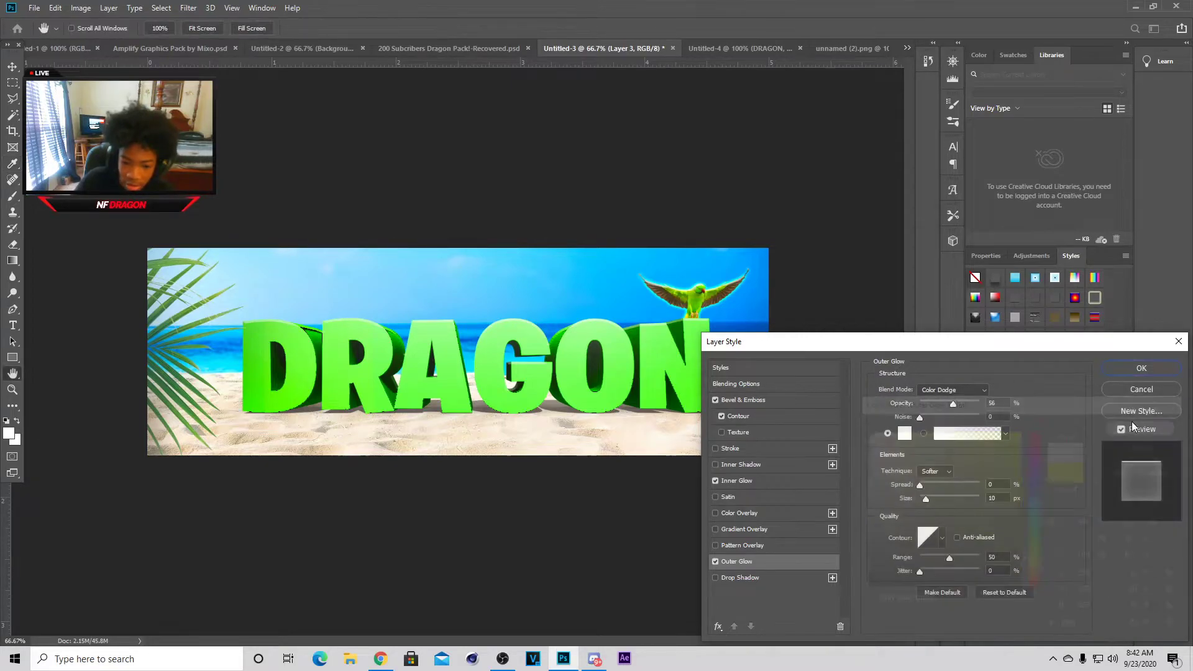
{"action": "left_click", "coordinate": [961, 389]}
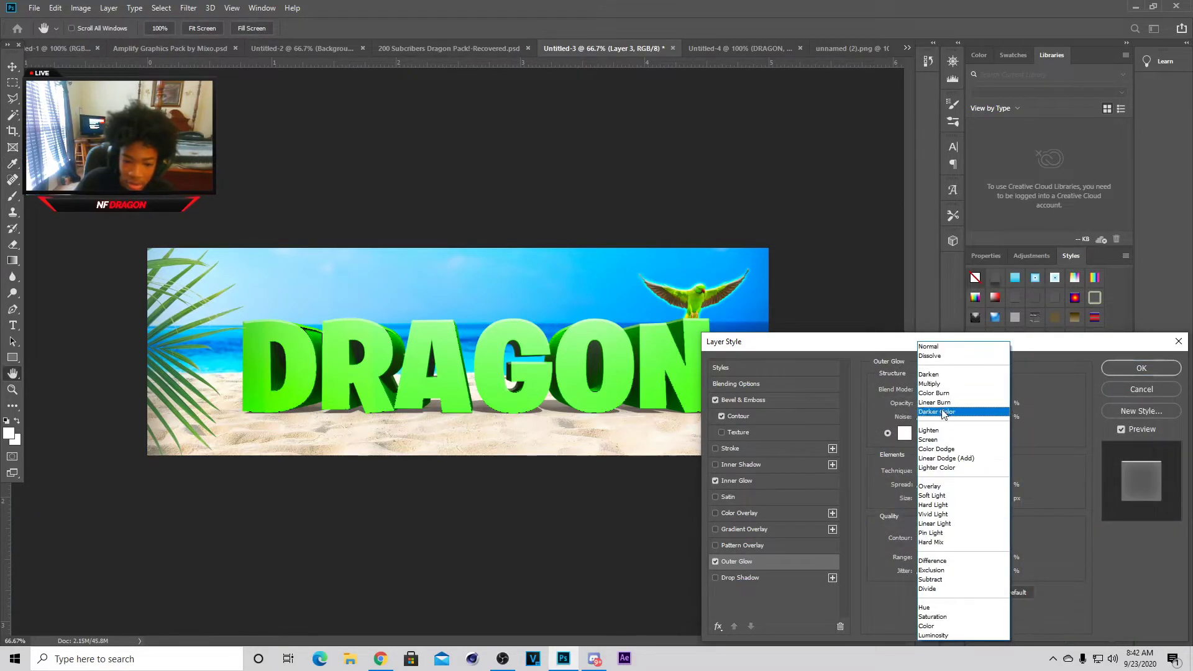
{"action": "left_click", "coordinate": [671, 252]}
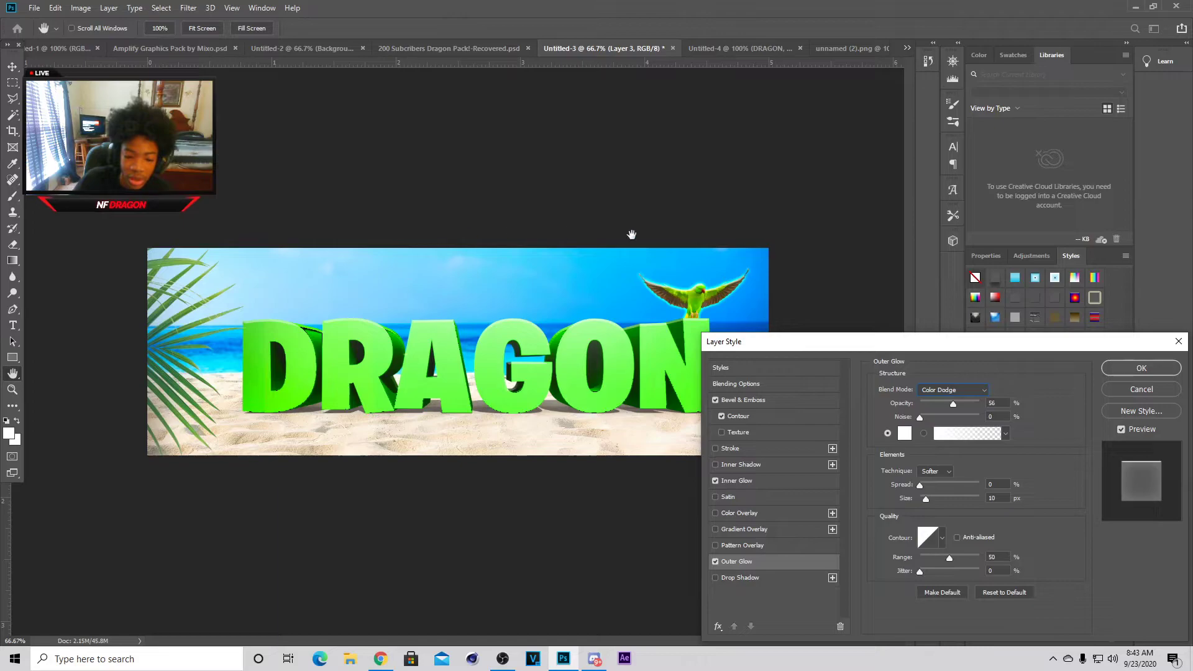
{"action": "left_click", "coordinate": [956, 390]}
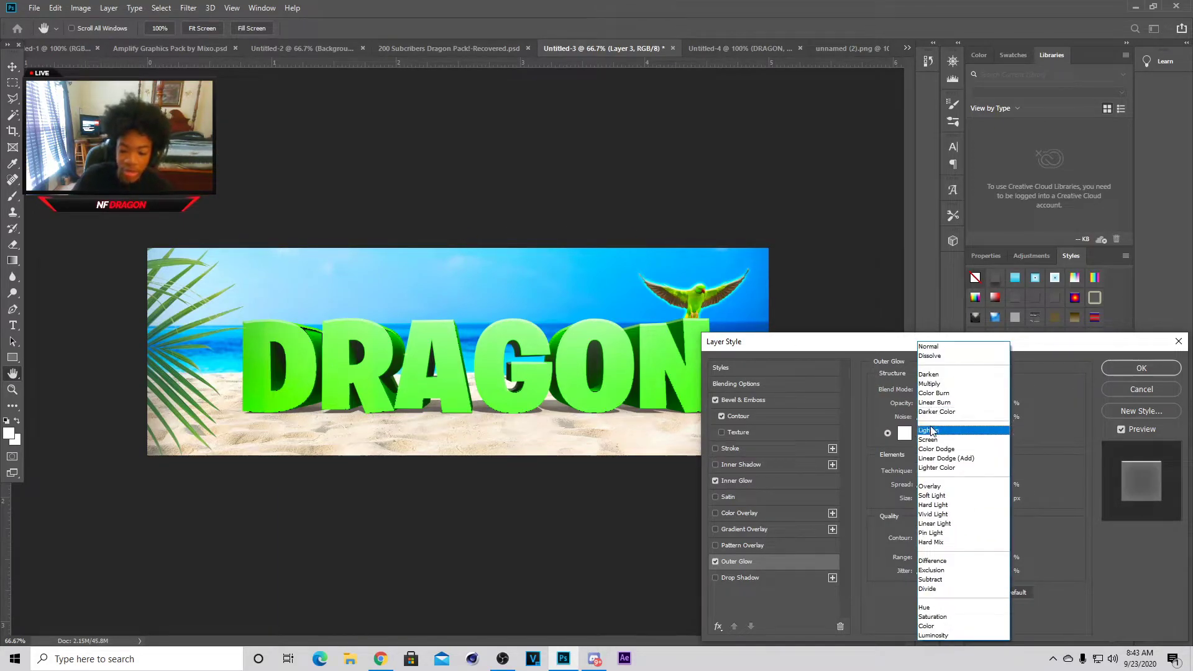
{"action": "left_click", "coordinate": [929, 486]}
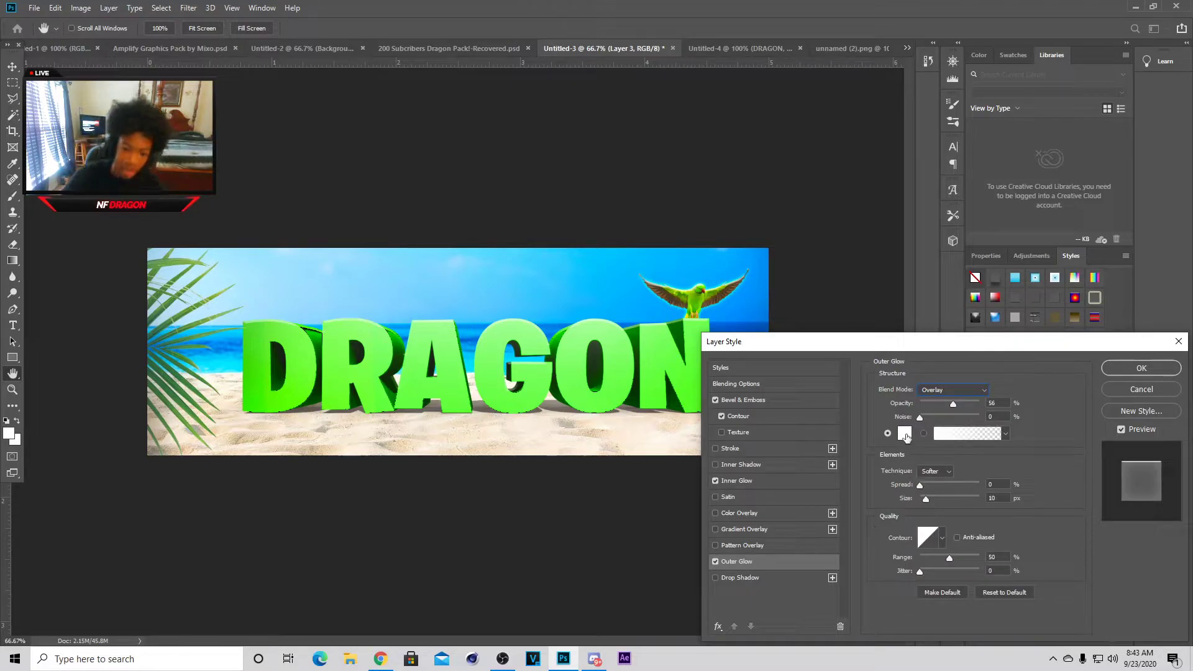
{"action": "left_click", "coordinate": [930, 404]}
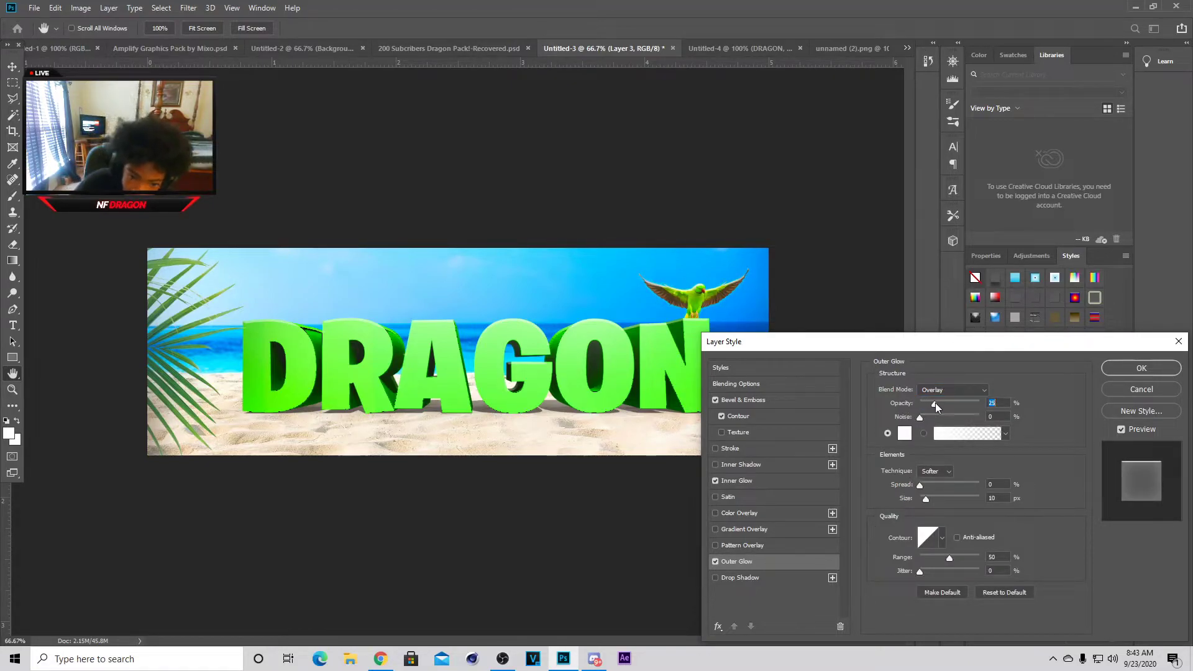
{"action": "left_click", "coordinate": [737, 578]}
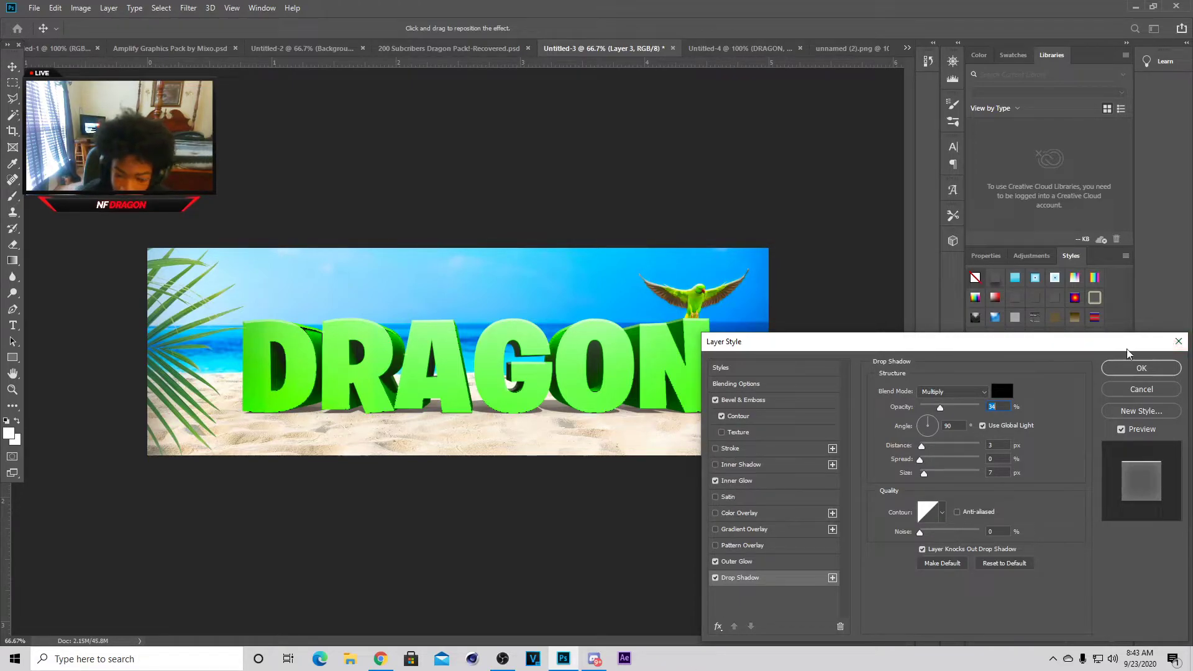
{"action": "left_click", "coordinate": [1141, 367]}
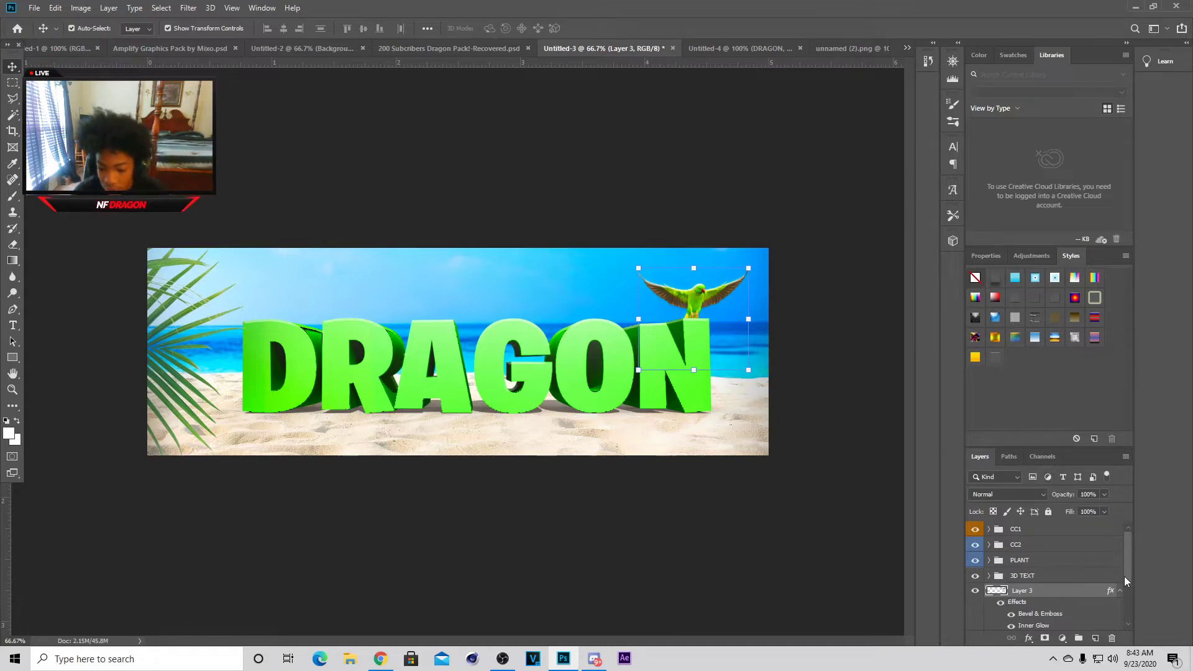
Step: Collapse Layer 3's effects list and bring up Save As for the banner
{"action": "scroll", "coordinate": [1121, 598], "scroll_direction": "down", "scroll_amount": 1}
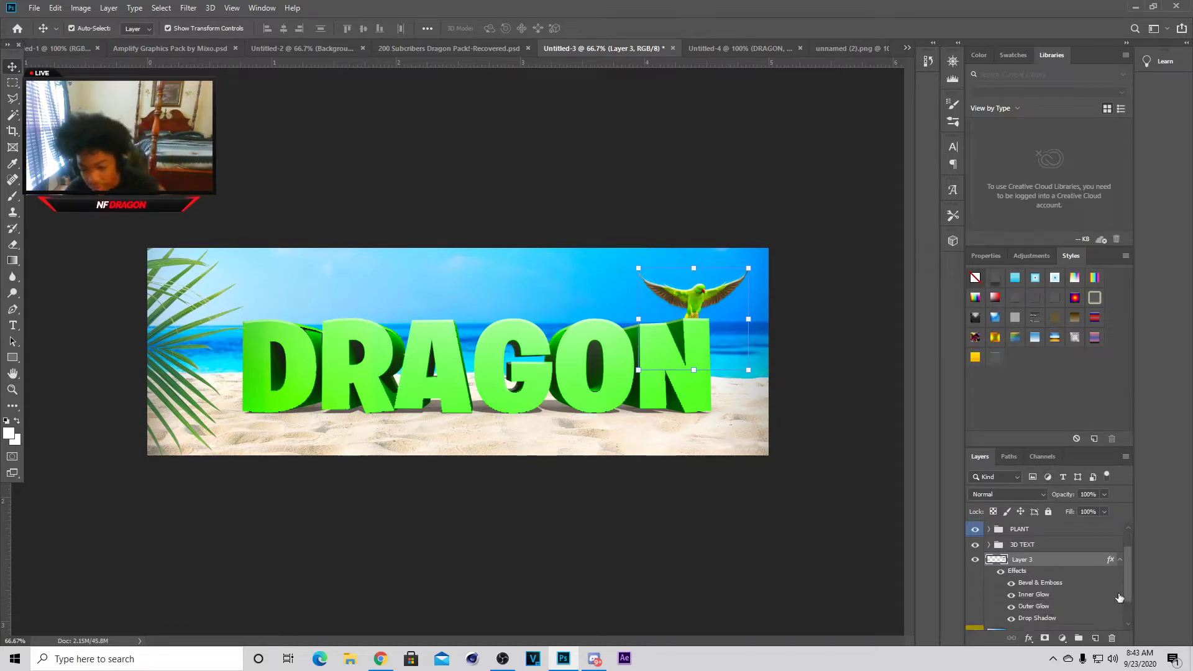
{"action": "left_click", "coordinate": [1121, 562]}
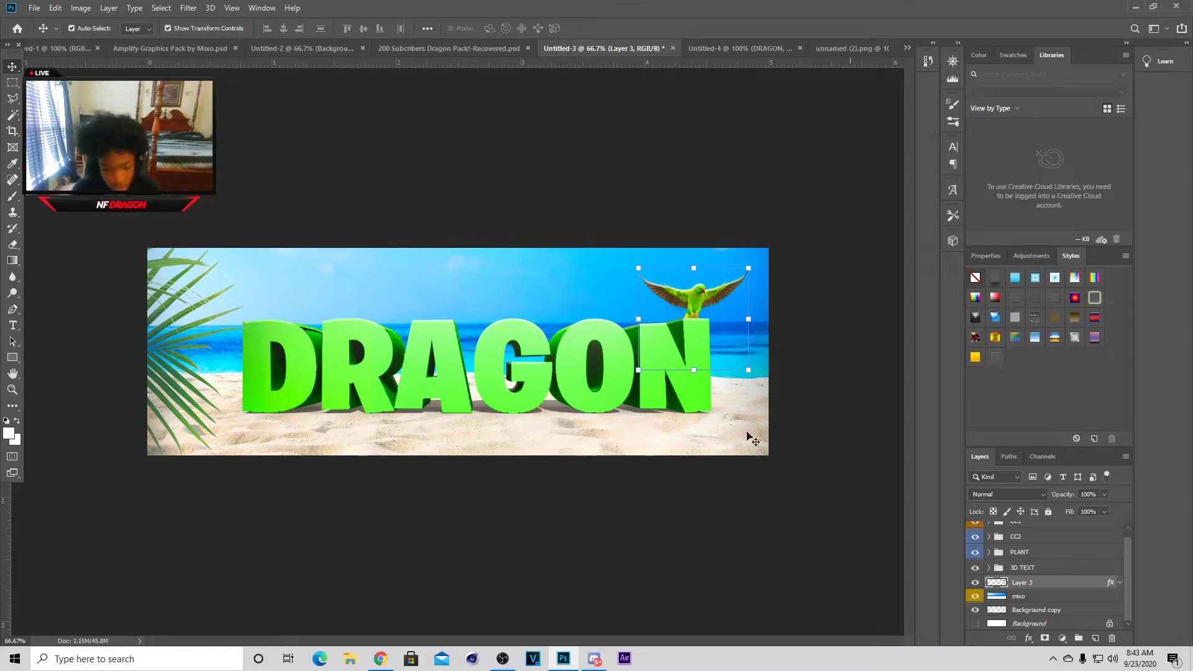
{"action": "left_click", "coordinate": [32, 7]}
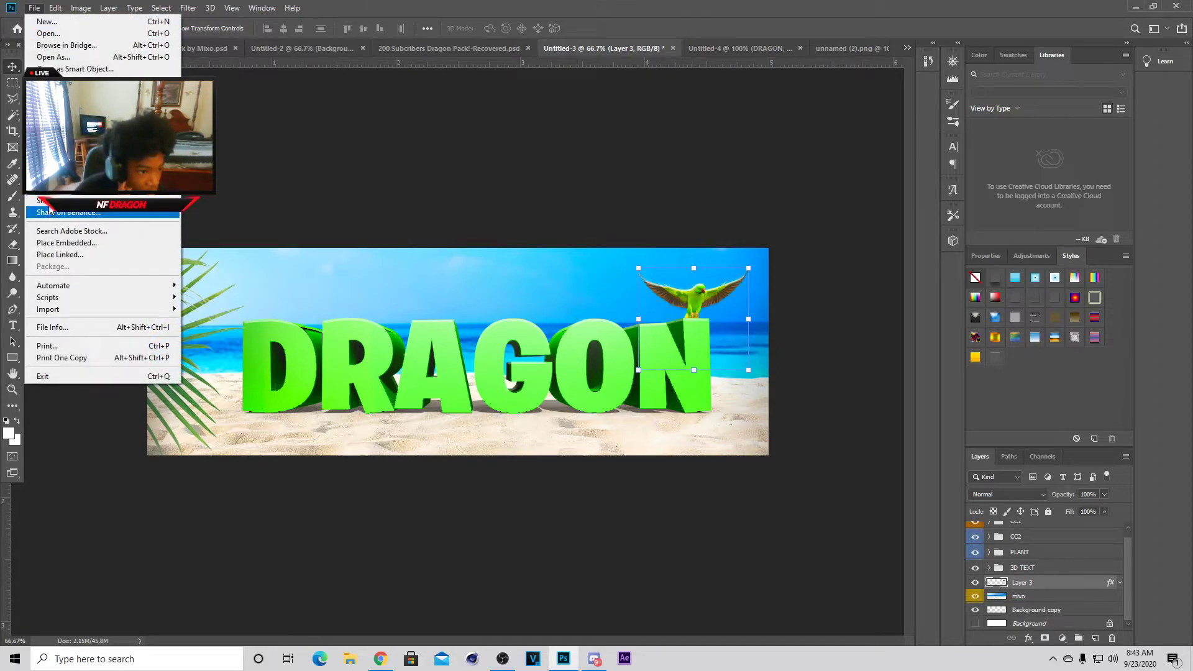
{"action": "key", "text": "ctrl+shift+s"}
Step: Save the banner as DRAGON HEADER 2.psd, keeping the existing DRAGON HEADER file
{"action": "key", "text": "BackSpace"}
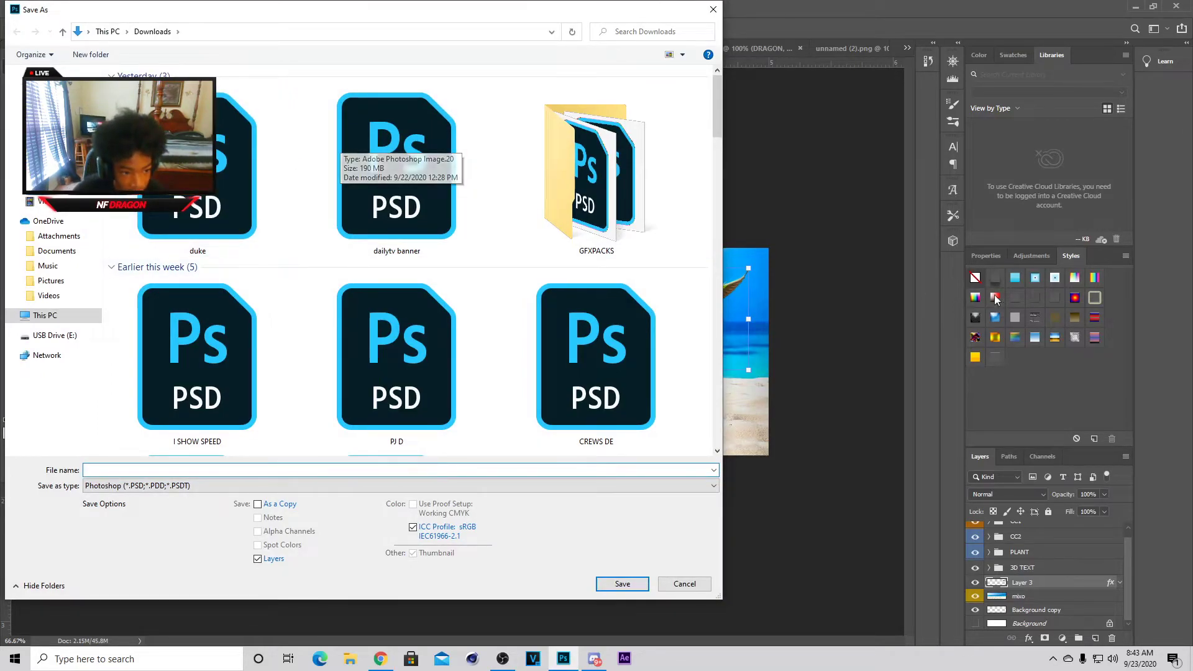
{"action": "type", "text": "DRAGON"}
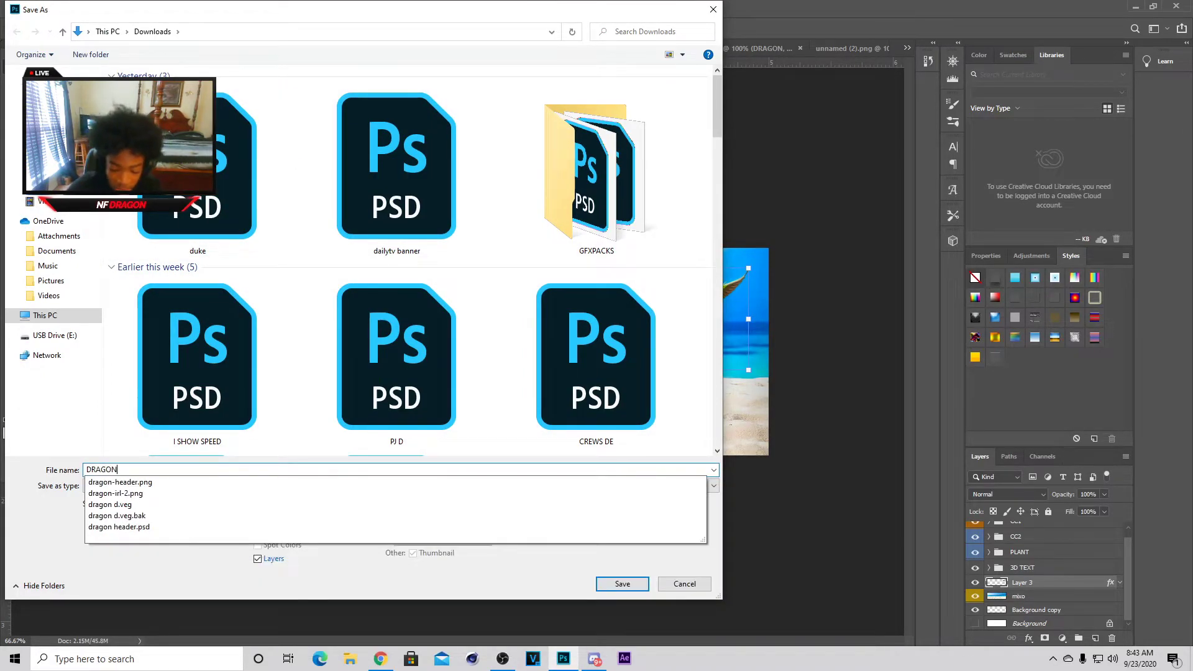
{"action": "type", "text": " HEADER"}
{"action": "key", "text": "Return"}
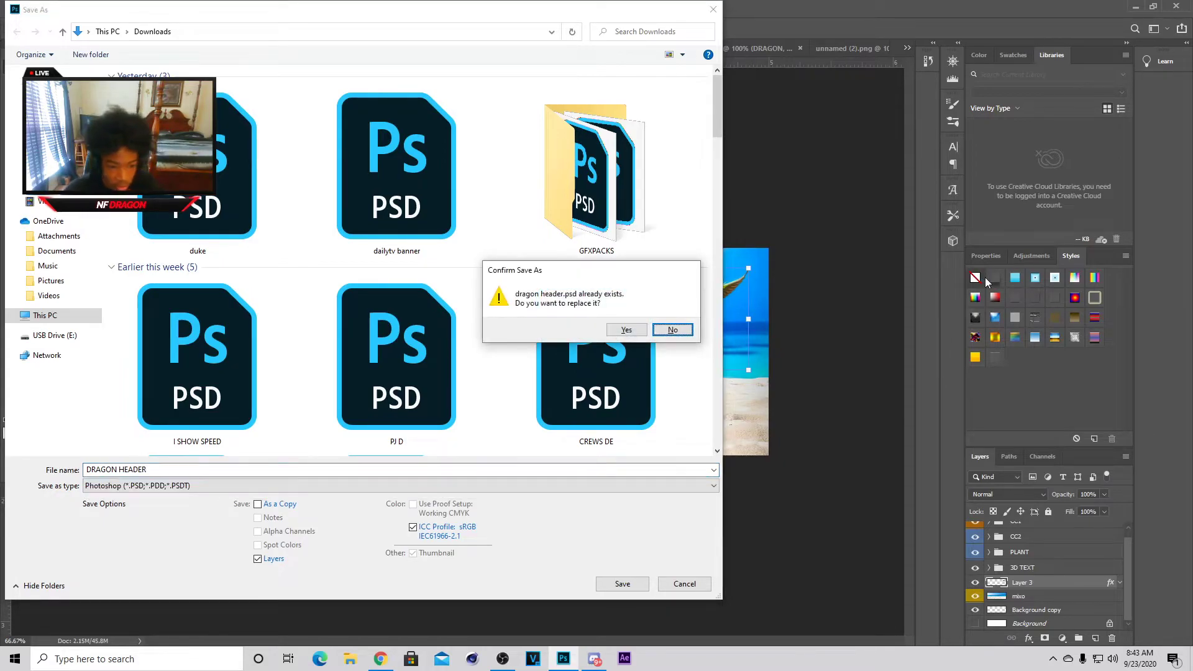
{"action": "left_click", "coordinate": [673, 330]}
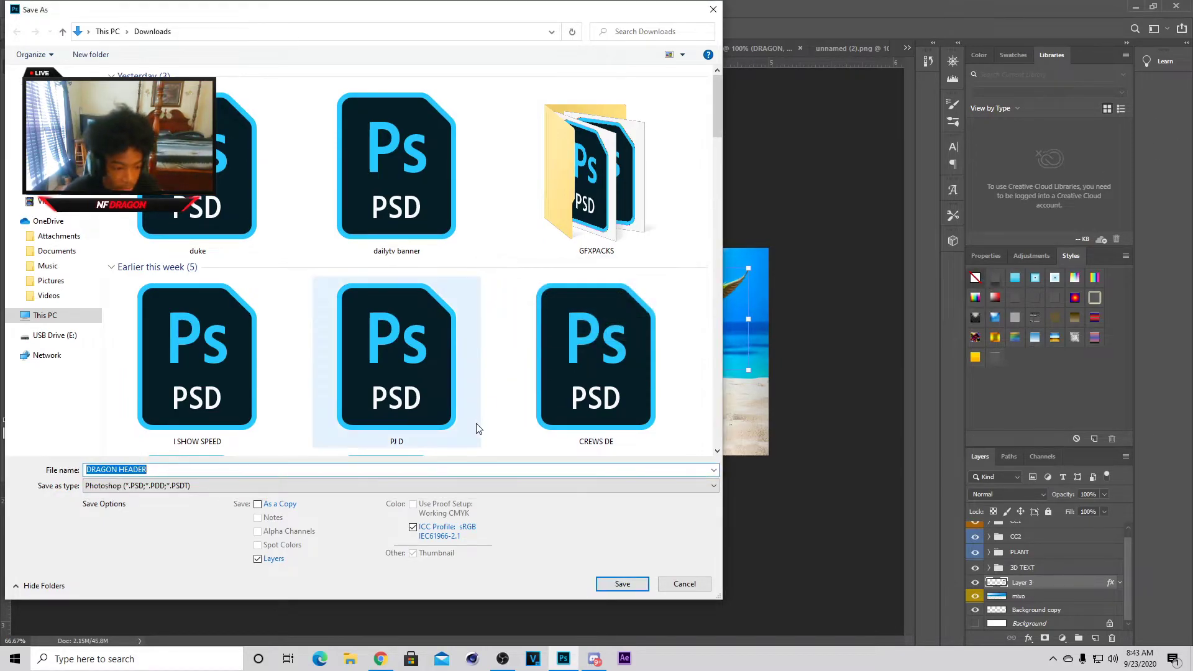
{"action": "left_click", "coordinate": [491, 470]}
{"action": "type", "text": "2"}
{"action": "key", "text": "Return"}
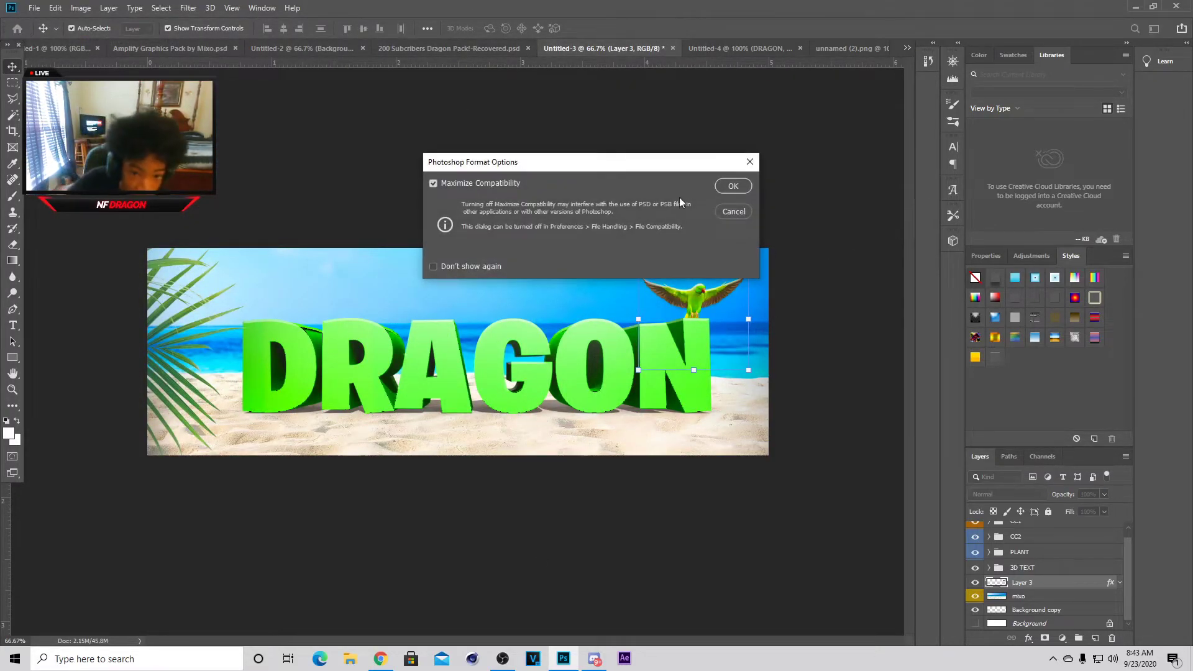
{"action": "left_click", "coordinate": [739, 185]}
{"action": "left_click", "coordinate": [778, 54]}
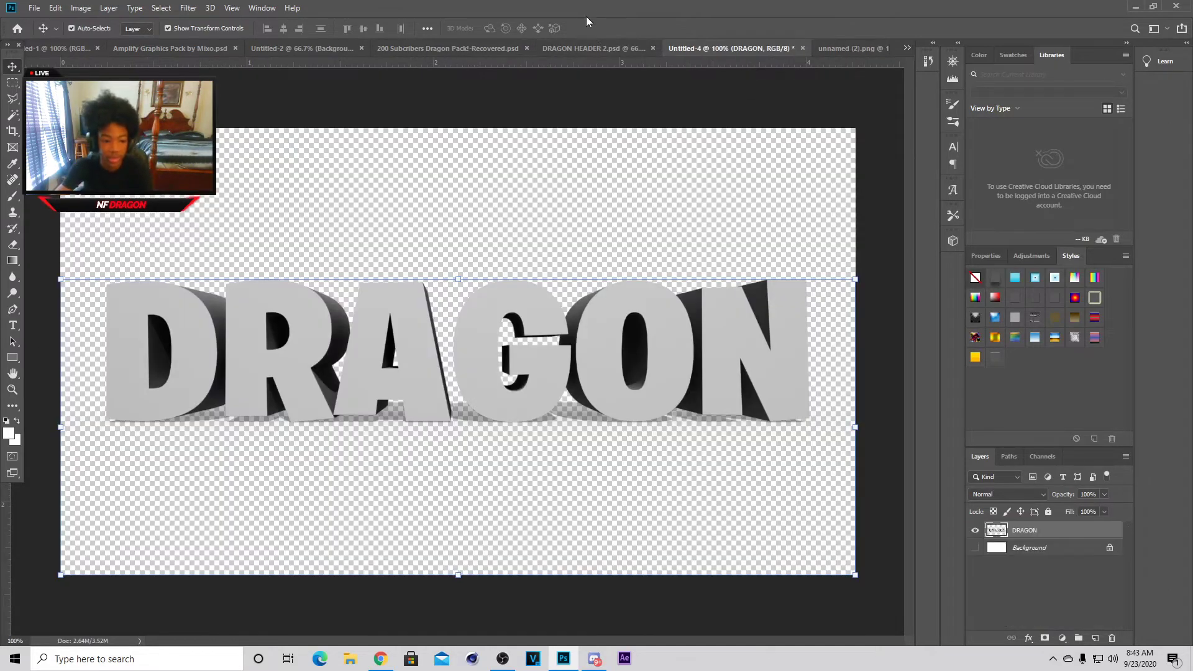
Step: Preview the Amplify pack's tree, palm and rock layers, leaving a spiky yellow-green plant visible
{"action": "left_click", "coordinate": [381, 48]}
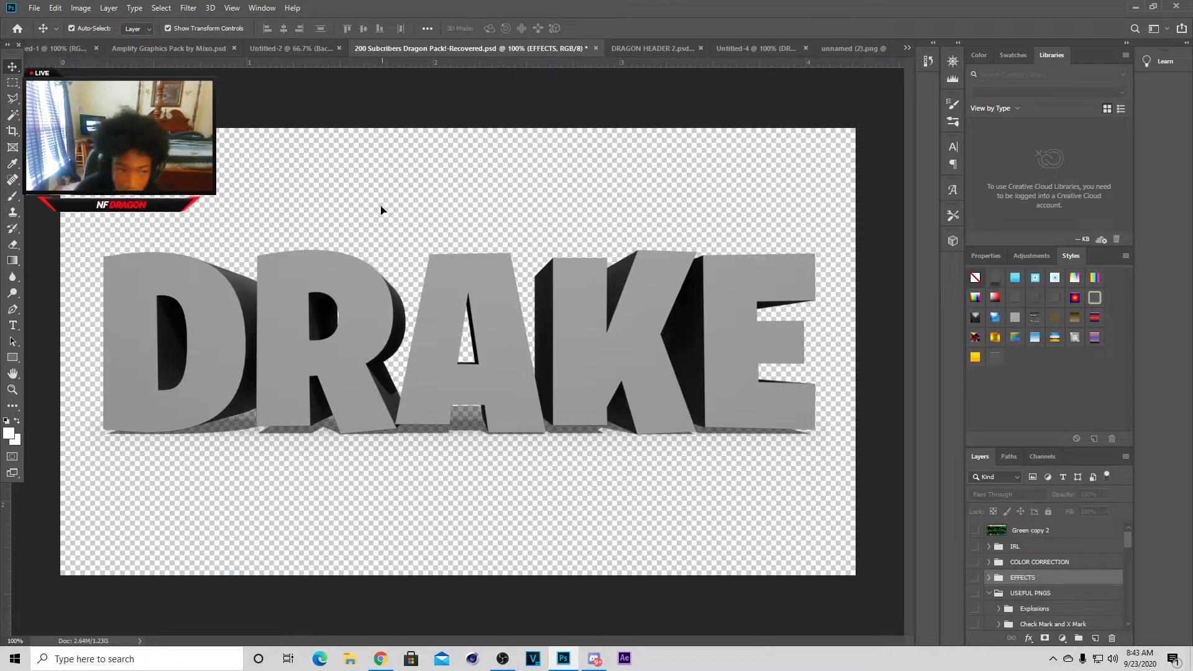
{"action": "left_click", "coordinate": [189, 50]}
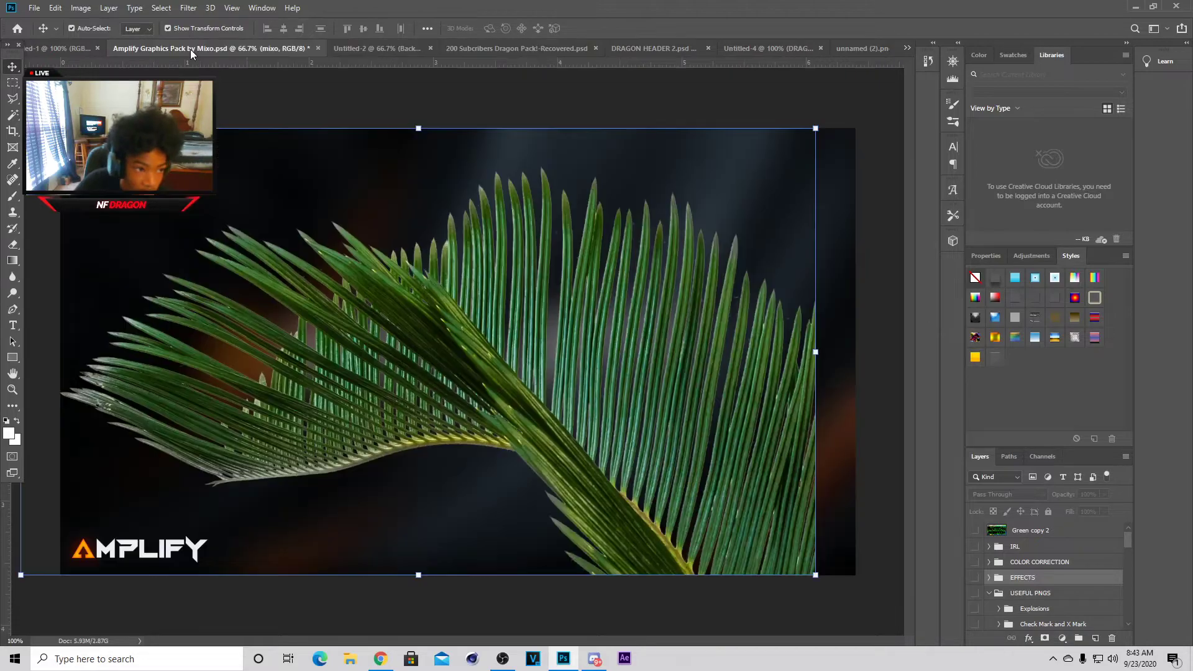
{"action": "left_click", "coordinate": [976, 604]}
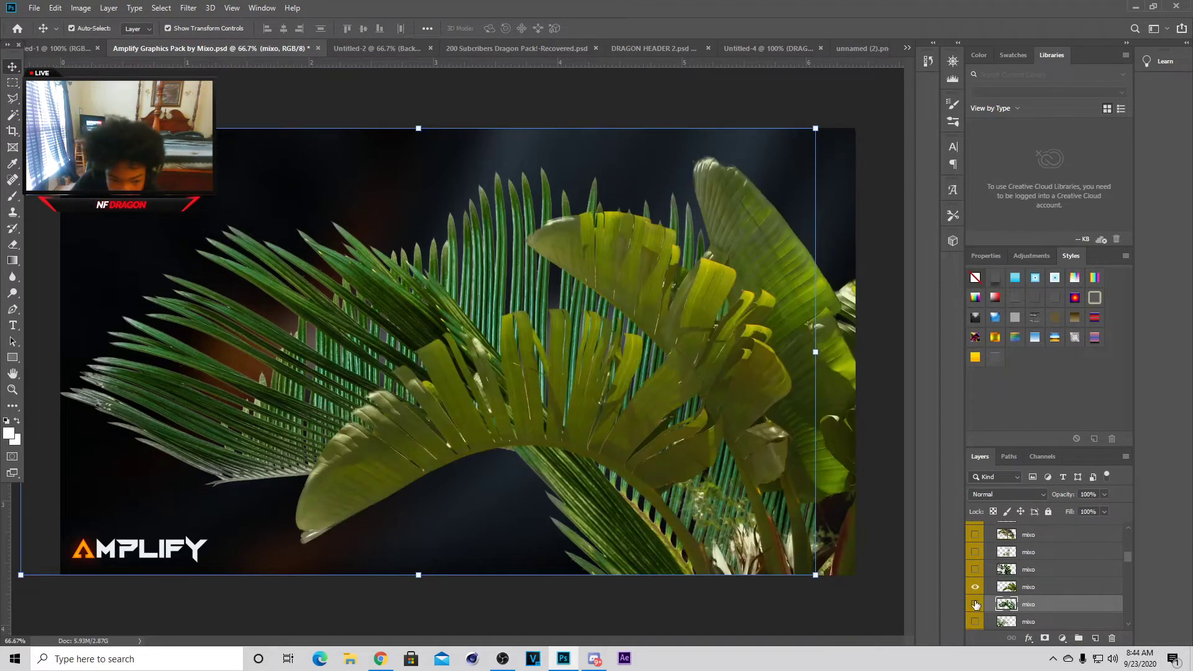
{"action": "left_click", "coordinate": [975, 534]}
{"action": "left_click", "coordinate": [975, 534]}
{"action": "left_click", "coordinate": [975, 587]}
{"action": "left_click", "coordinate": [975, 587]}
{"action": "scroll", "coordinate": [978, 588], "scroll_direction": "down", "scroll_amount": 2}
{"action": "left_click", "coordinate": [976, 587]}
{"action": "left_click", "coordinate": [976, 587]}
{"action": "left_click", "coordinate": [974, 587]}
{"action": "left_click", "coordinate": [975, 587]}
{"action": "left_click", "coordinate": [975, 569]}
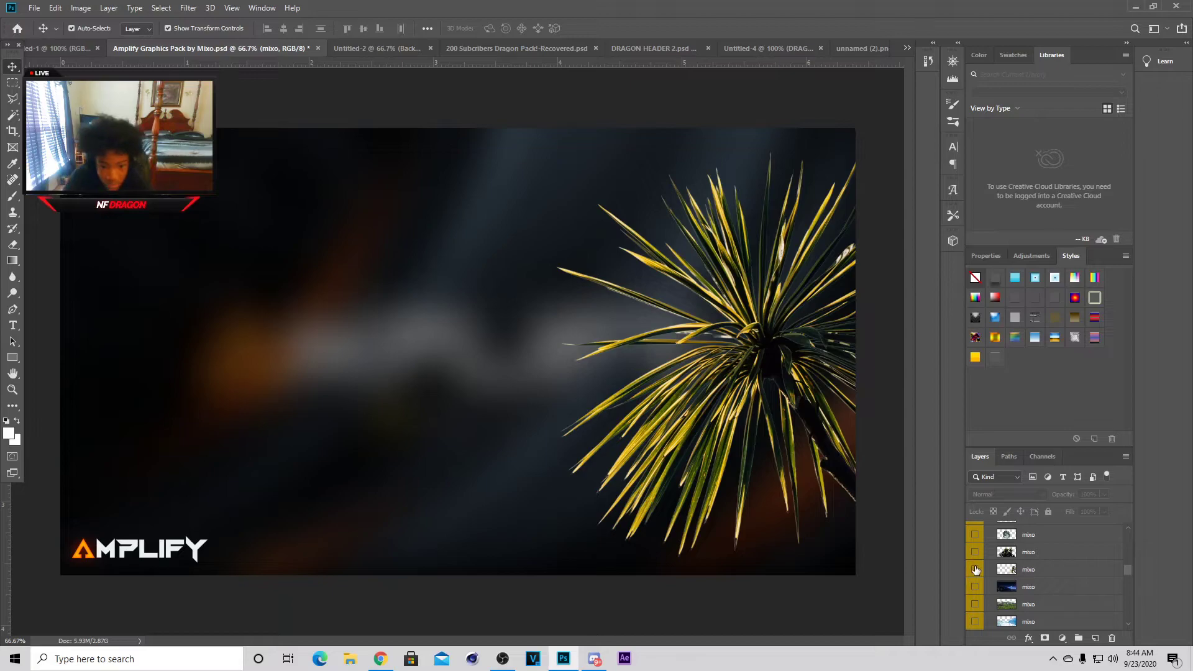